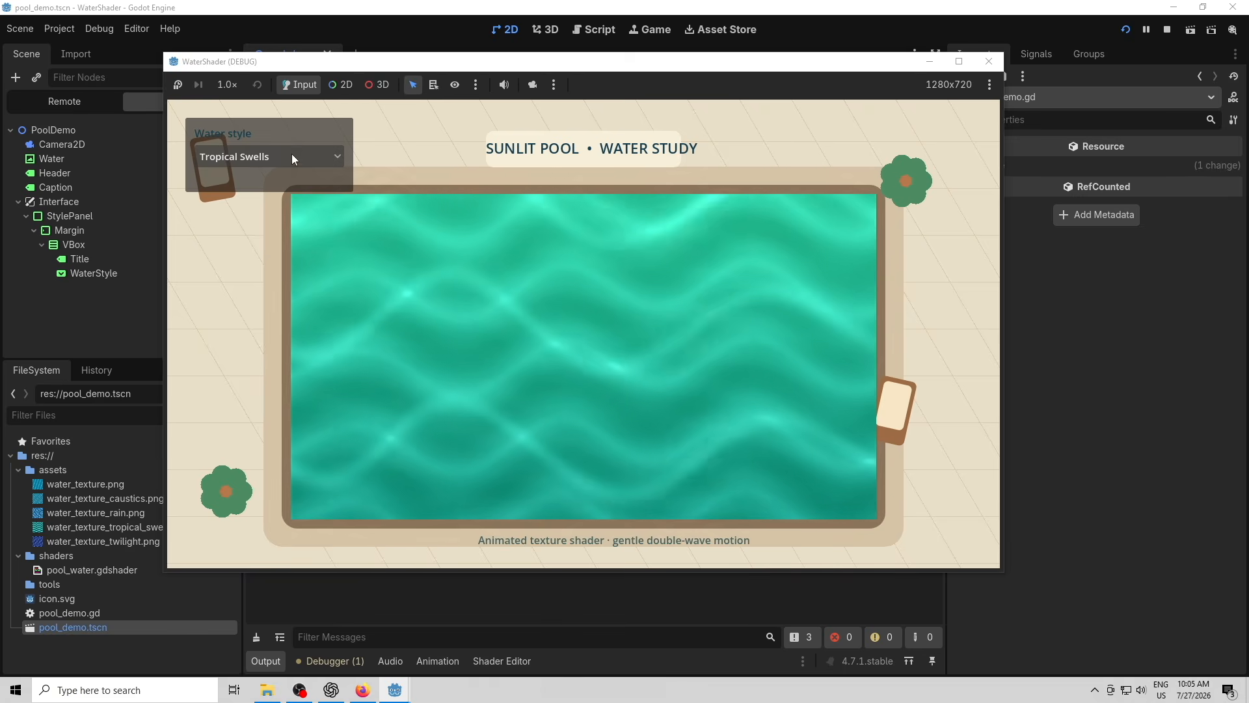
- Preview other water styles in the running pool demo, including Night Currents and Sunlit Caustics
click(229, 157)
click(230, 215)
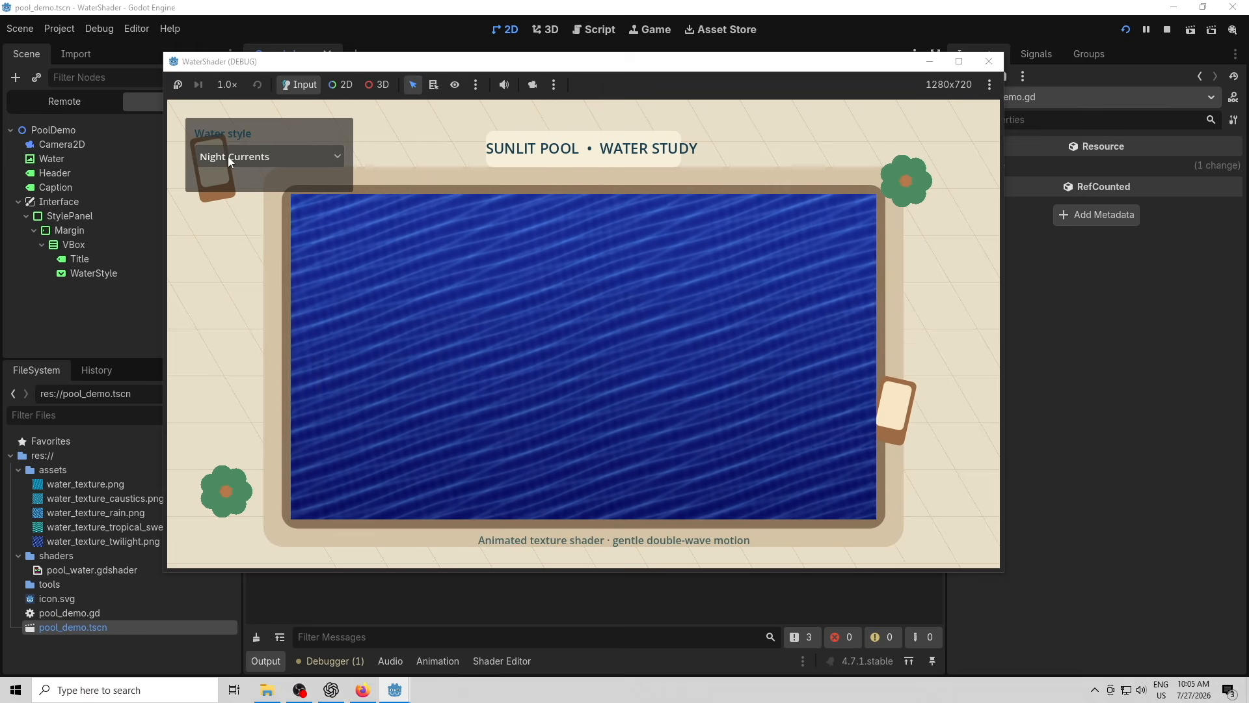
click(227, 156)
click(228, 230)
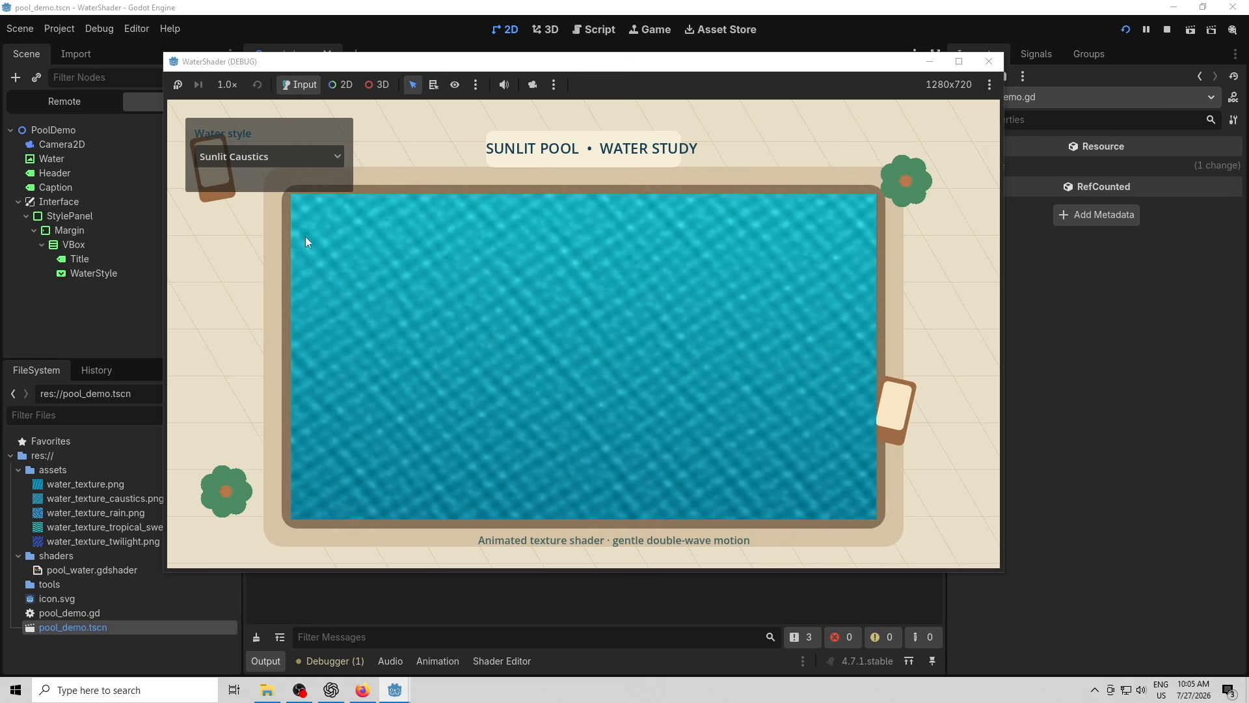
click(237, 159)
click(237, 248)
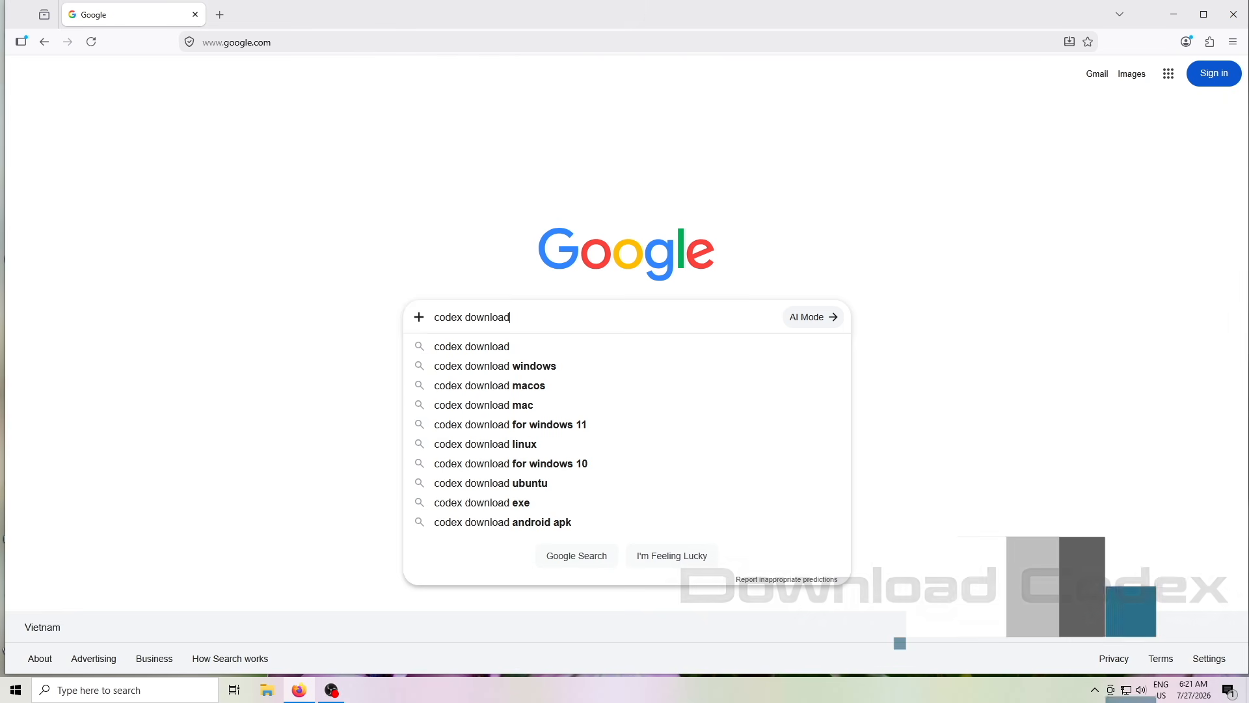
- Download Codex for Windows from OpenAI's page found by searching "codex download", and continue to the ChatGPT sign-in
key(Return)
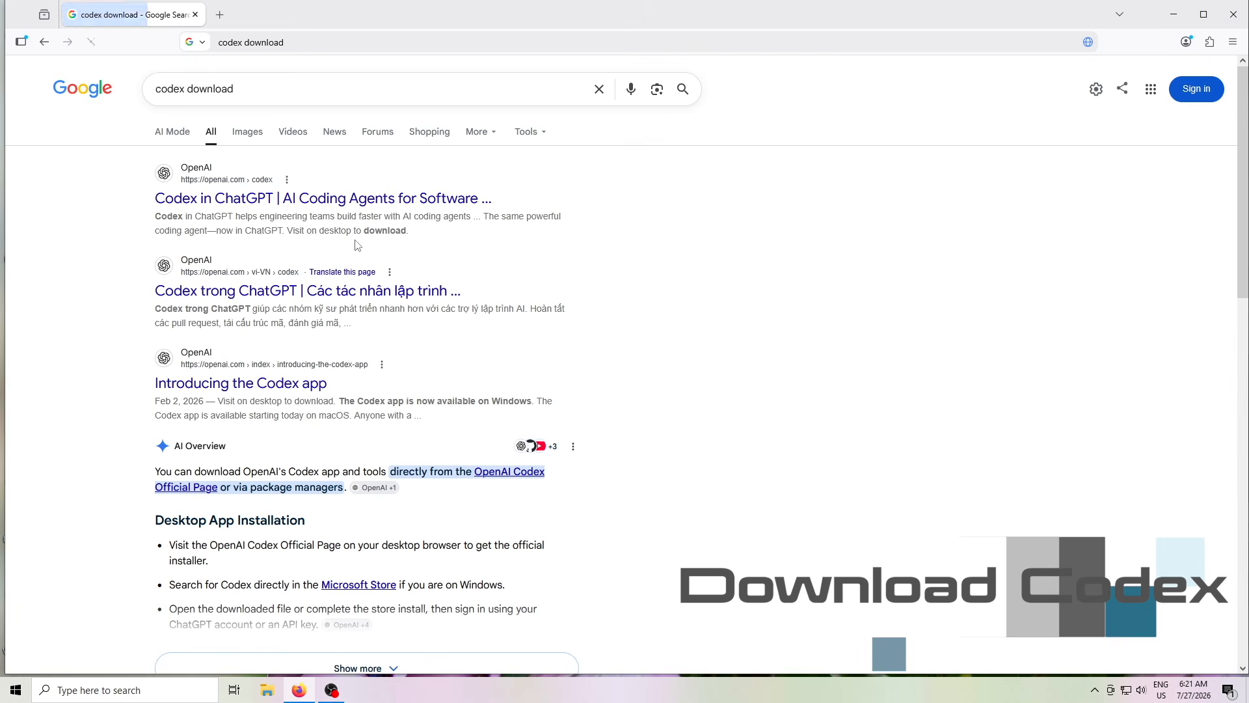
click(197, 200)
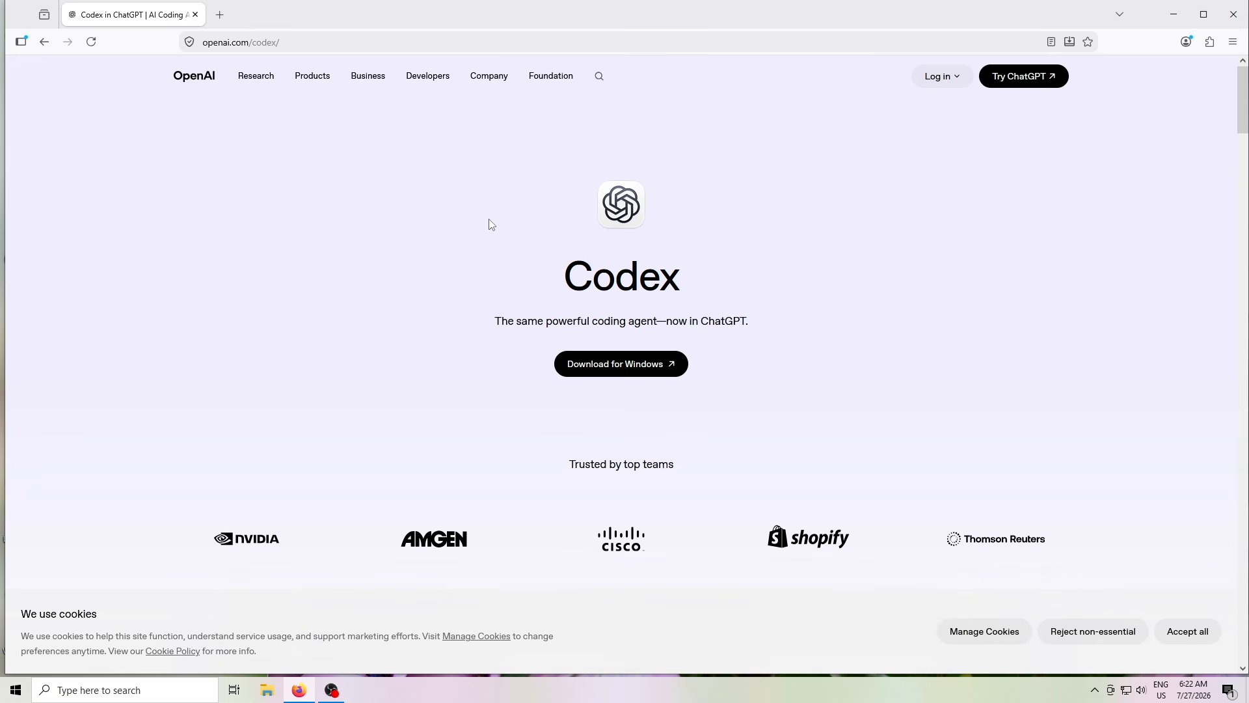
click(600, 368)
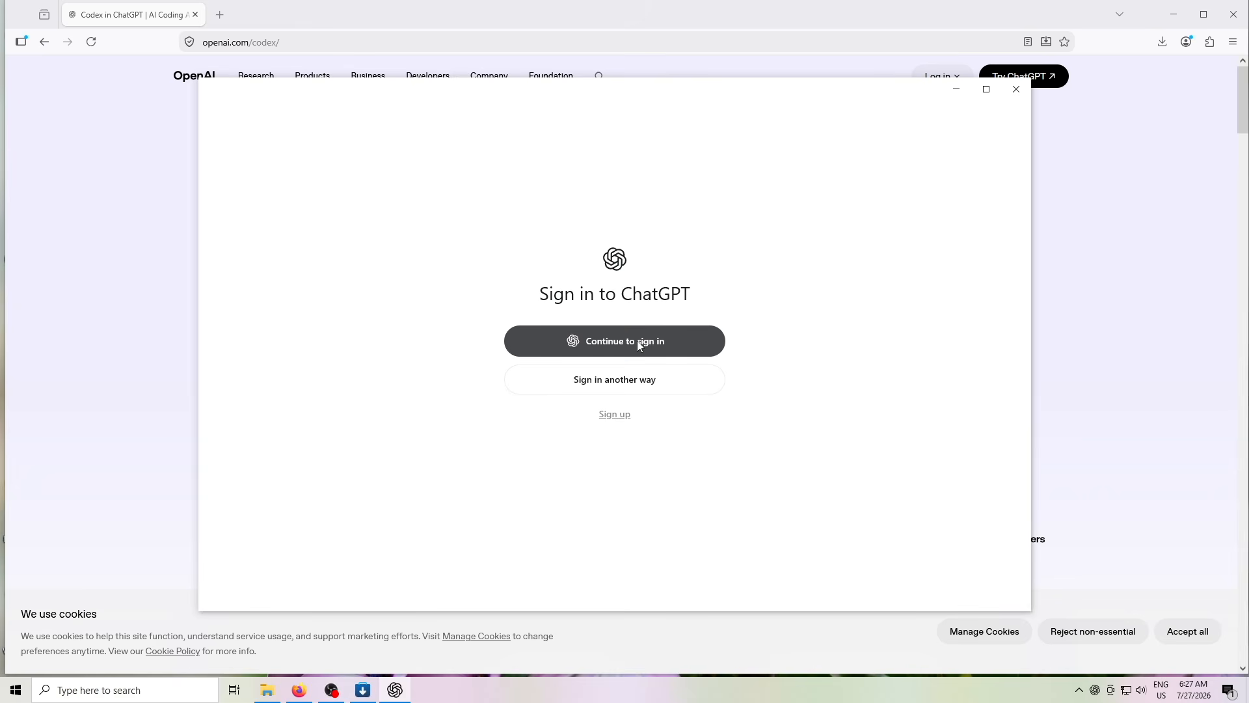
click(674, 350)
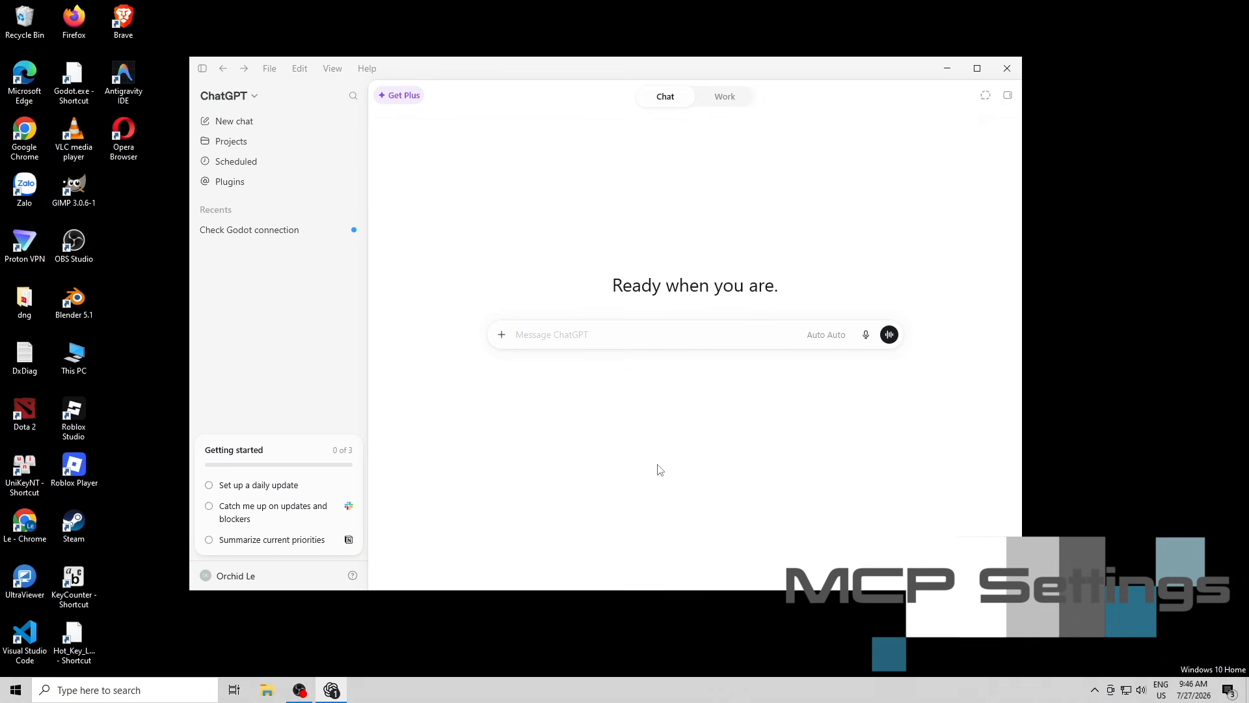
- Open the ChatGPT app settings and search them for MCP
click(299, 69)
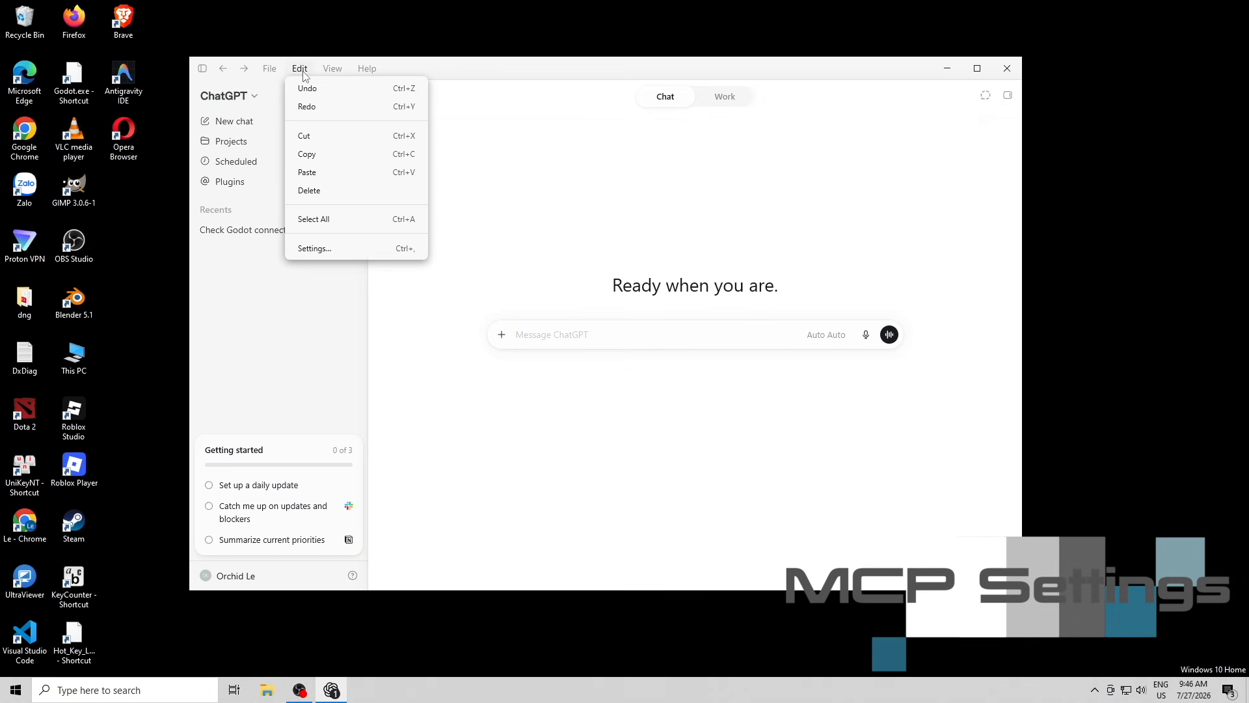
click(312, 246)
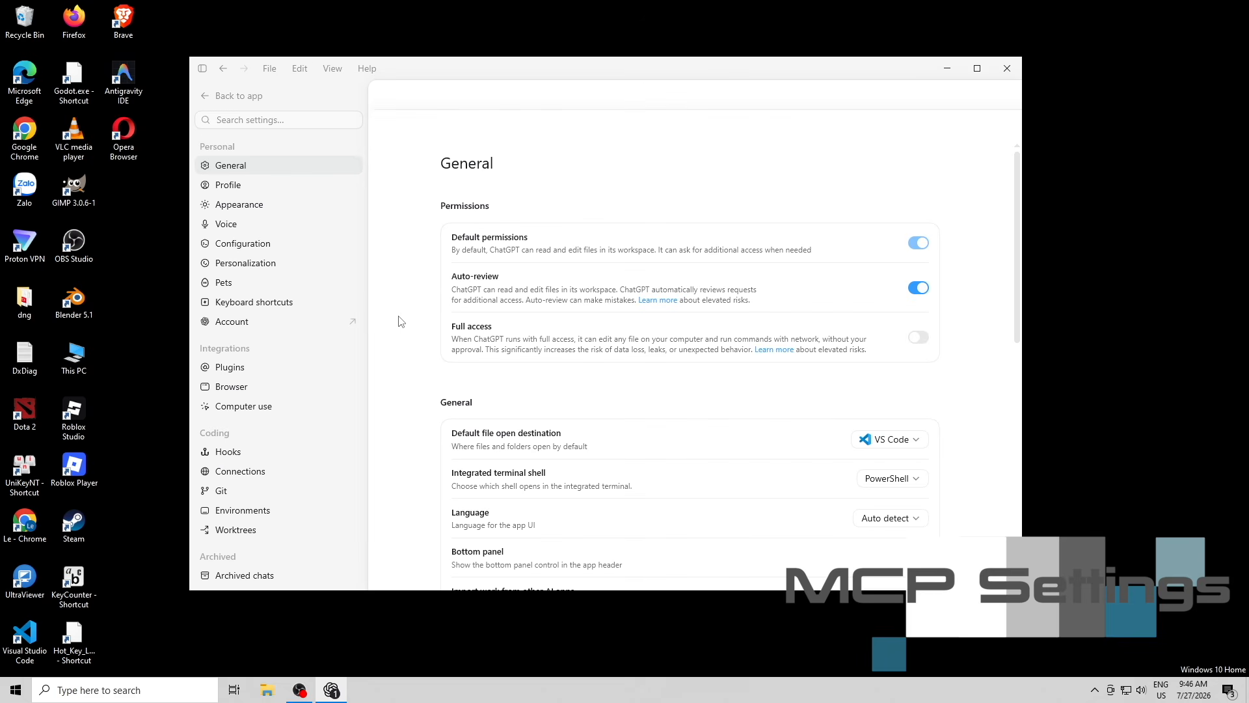
scroll(401, 321, down, 8)
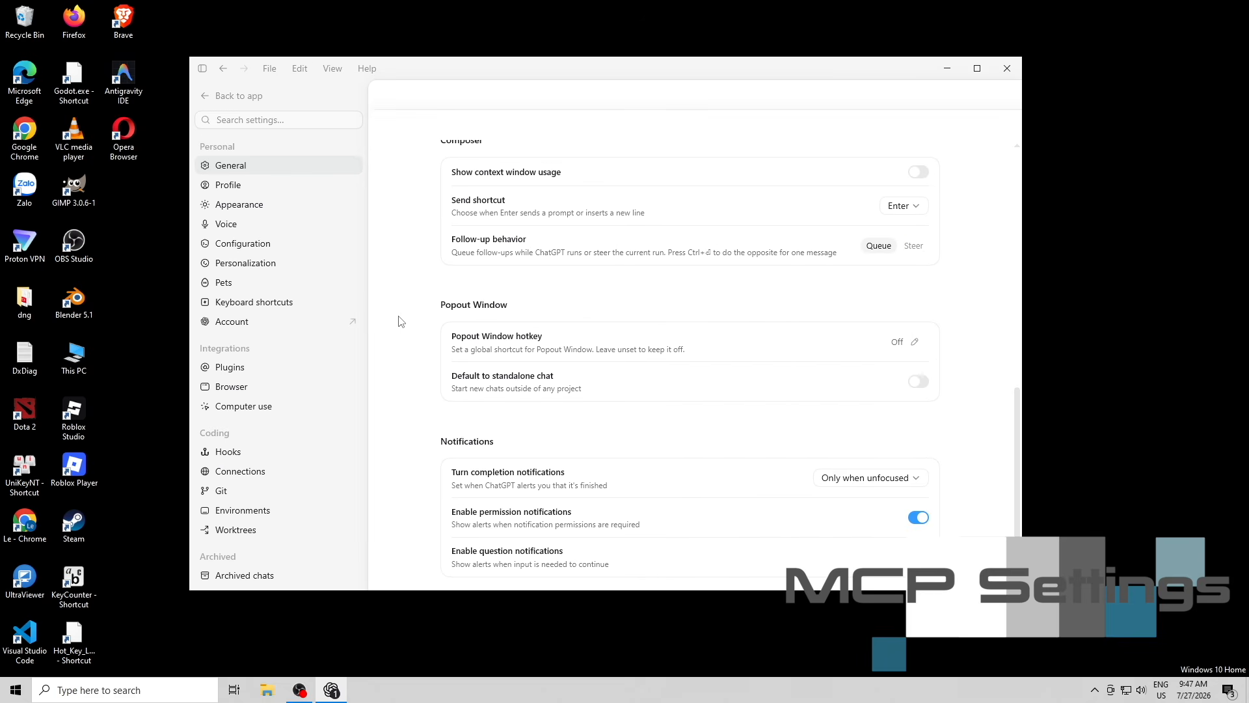
scroll(402, 321, up, 8)
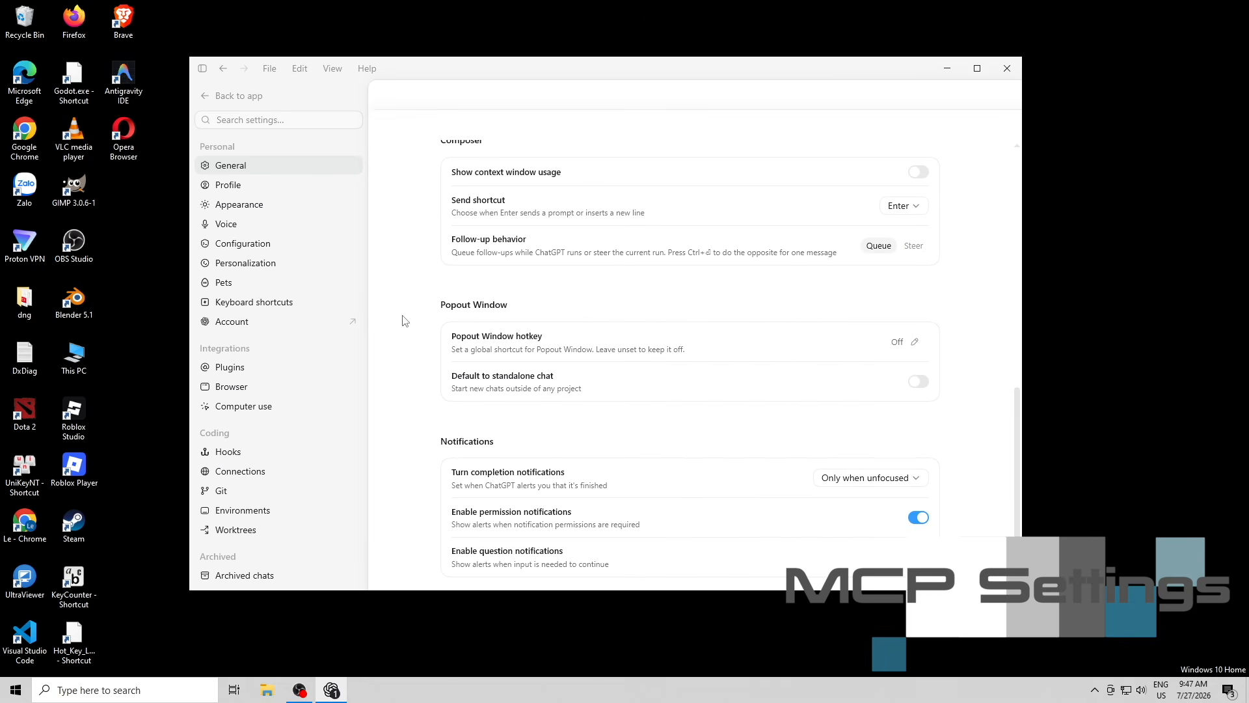
click(291, 120)
text(MCP)
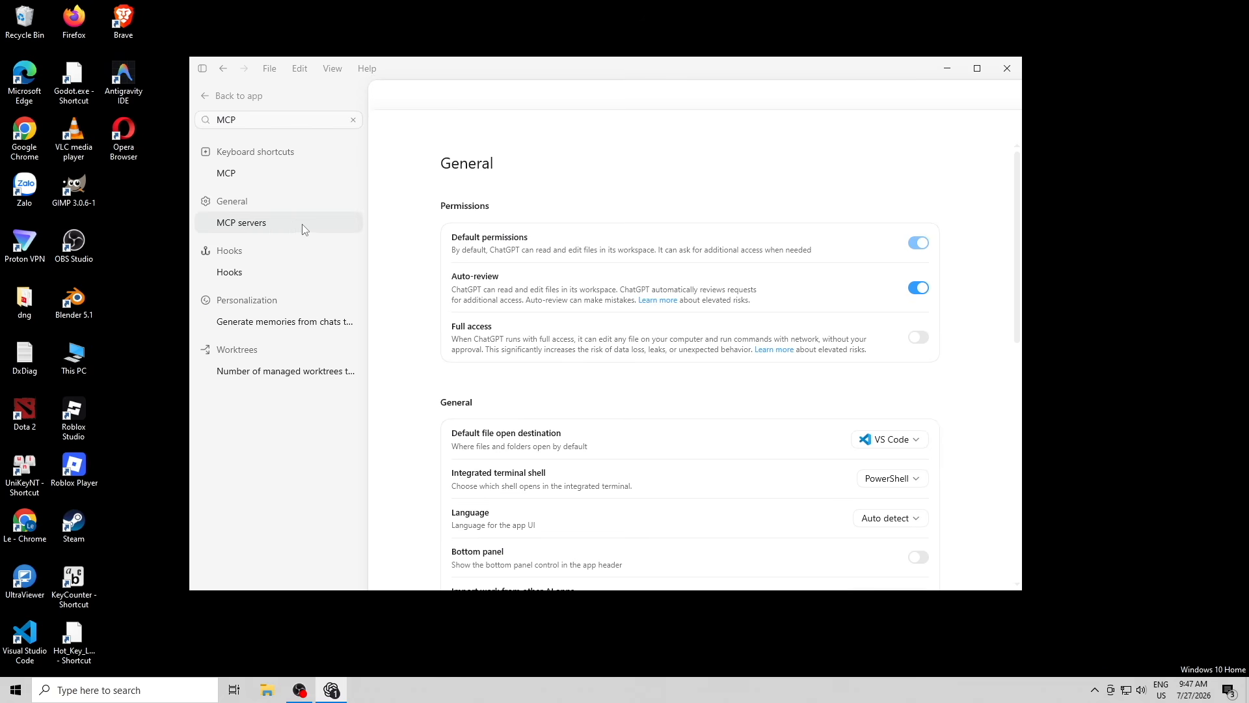
- Look up the MCP command in the keyboard shortcuts, open its key assignment for editing, and return to the app
click(225, 175)
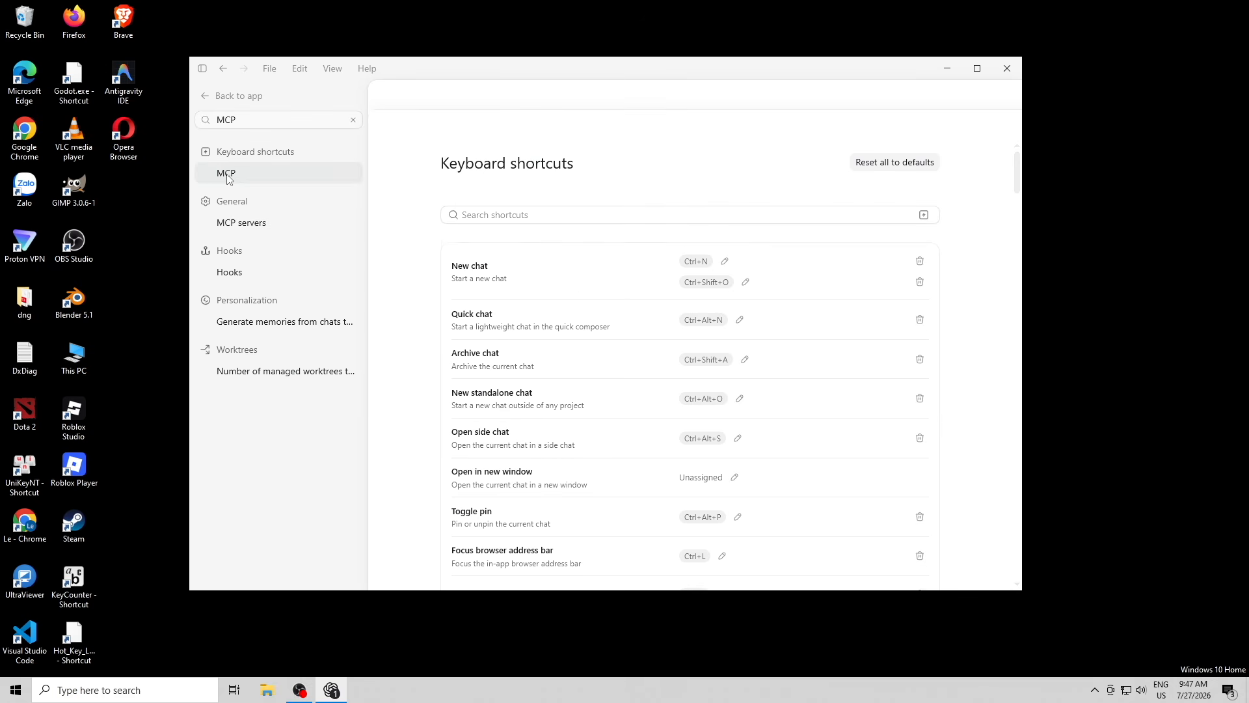
click(498, 214)
text(MCP)
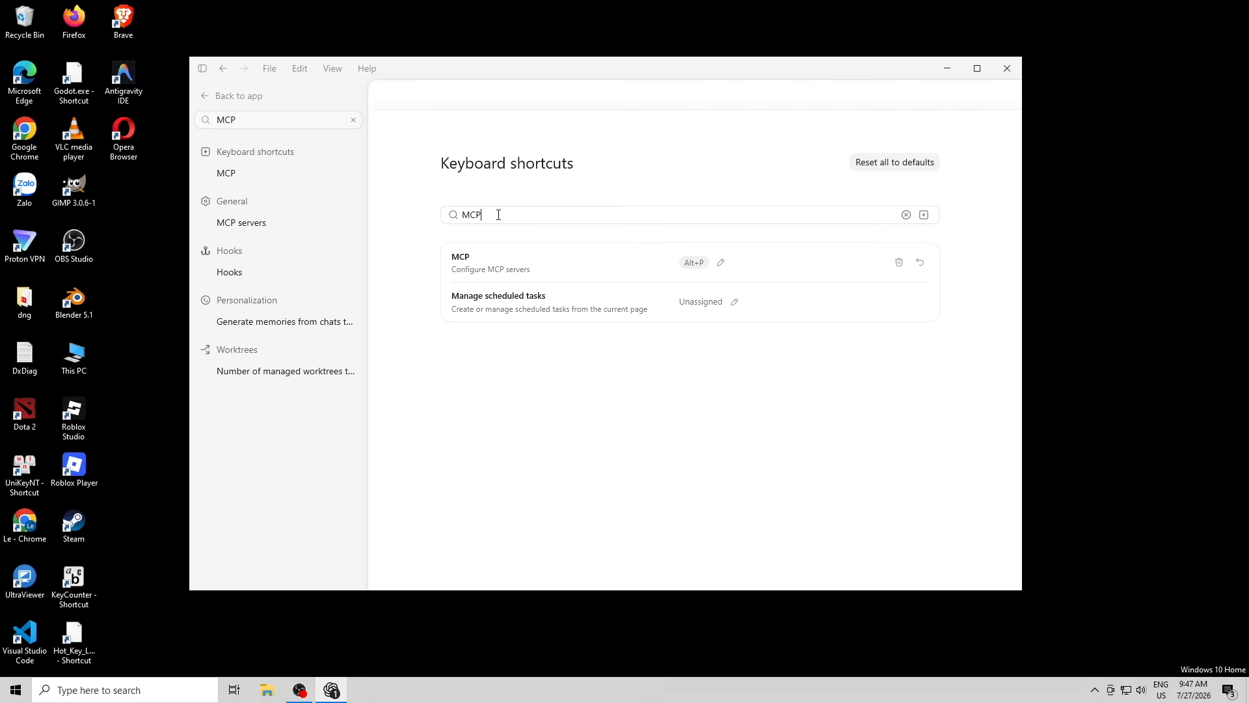
click(722, 263)
click(209, 98)
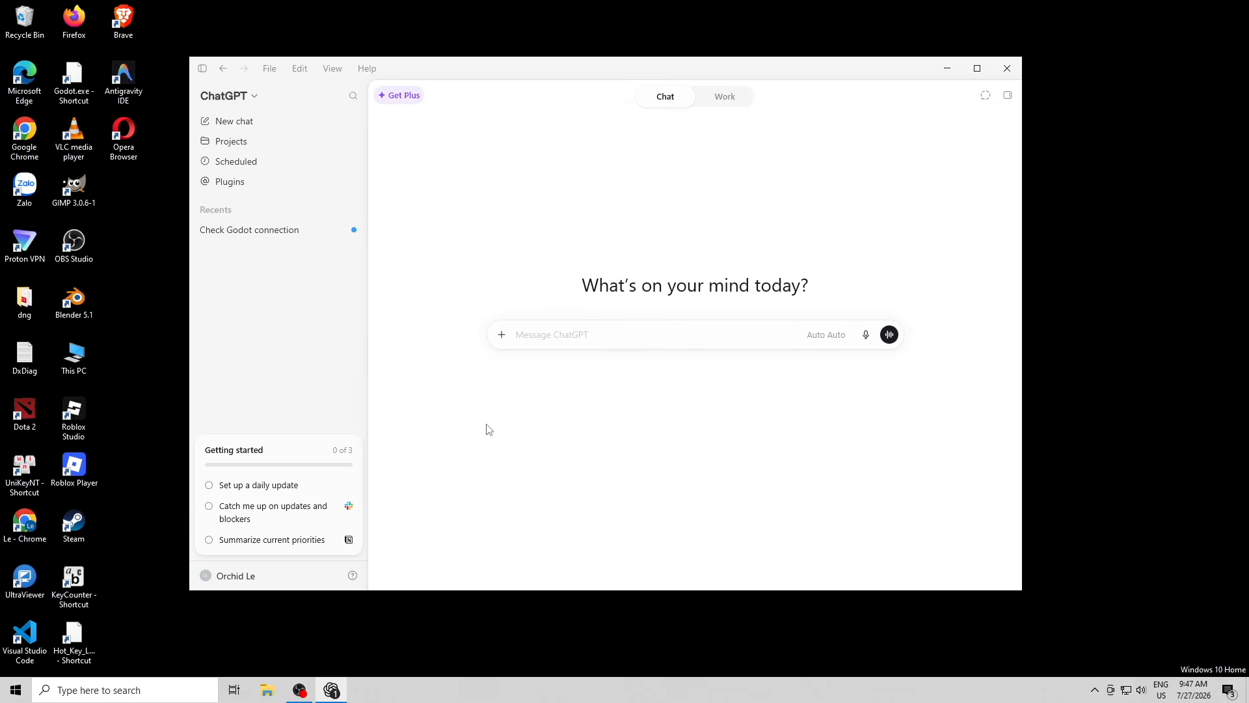
- Open the MCP servers settings and start adding a custom server, examining the fields of its connection form
key(alt+p)
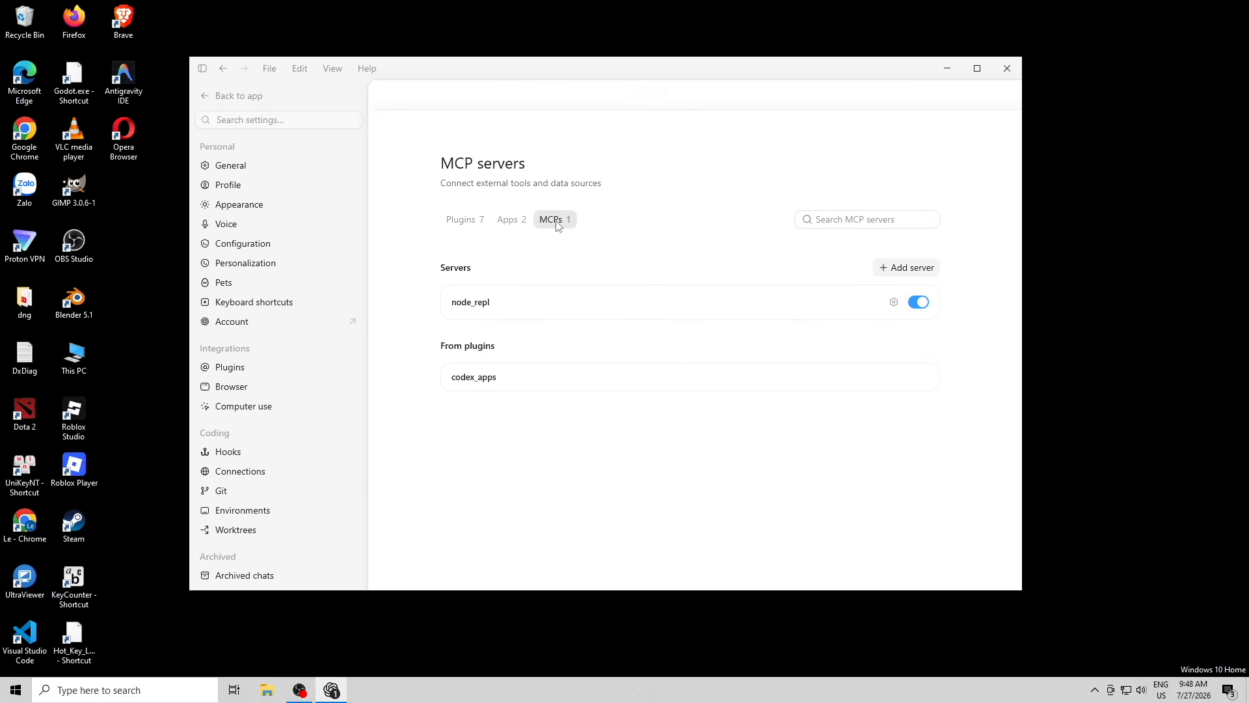
click(904, 268)
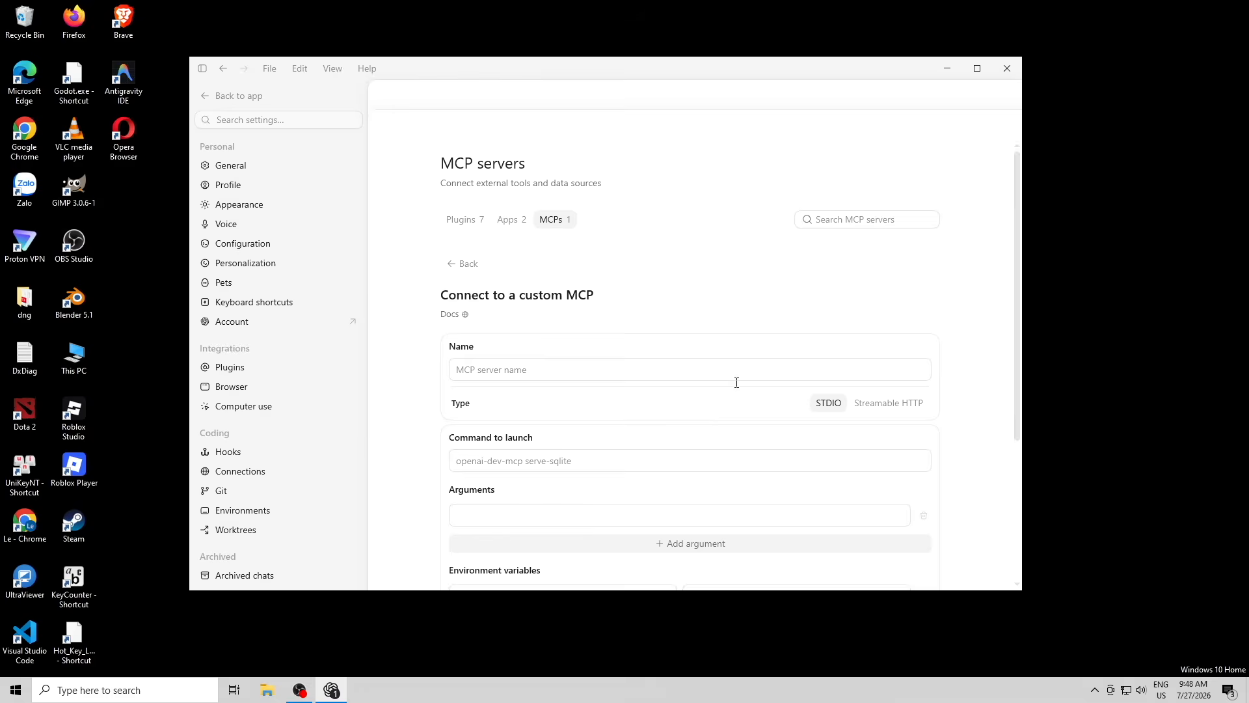
scroll(737, 382, down, 3)
scroll(747, 390, up, 2)
scroll(541, 259, down, 1)
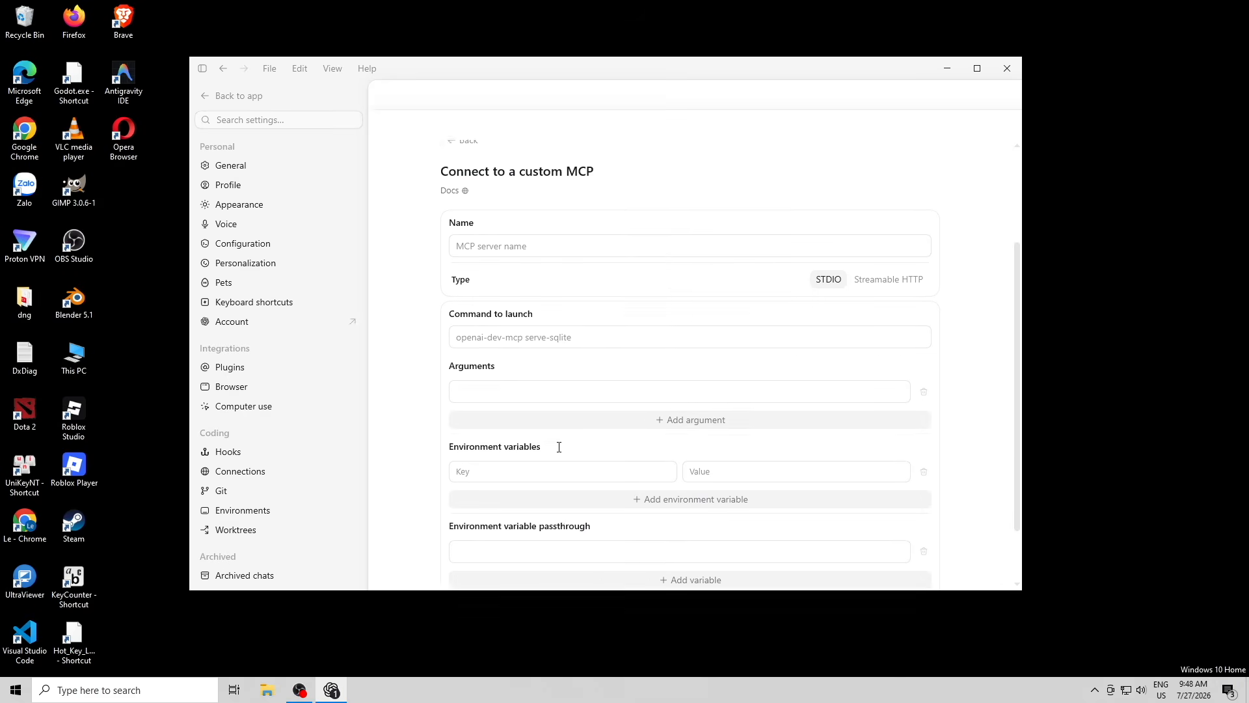
scroll(559, 447, down, 1)
scroll(524, 376, up, 1)
- Switch to Firefox and download Godot Engine 4.7.1 for Windows from the official page found by searching "godot download"
double_click(73, 20)
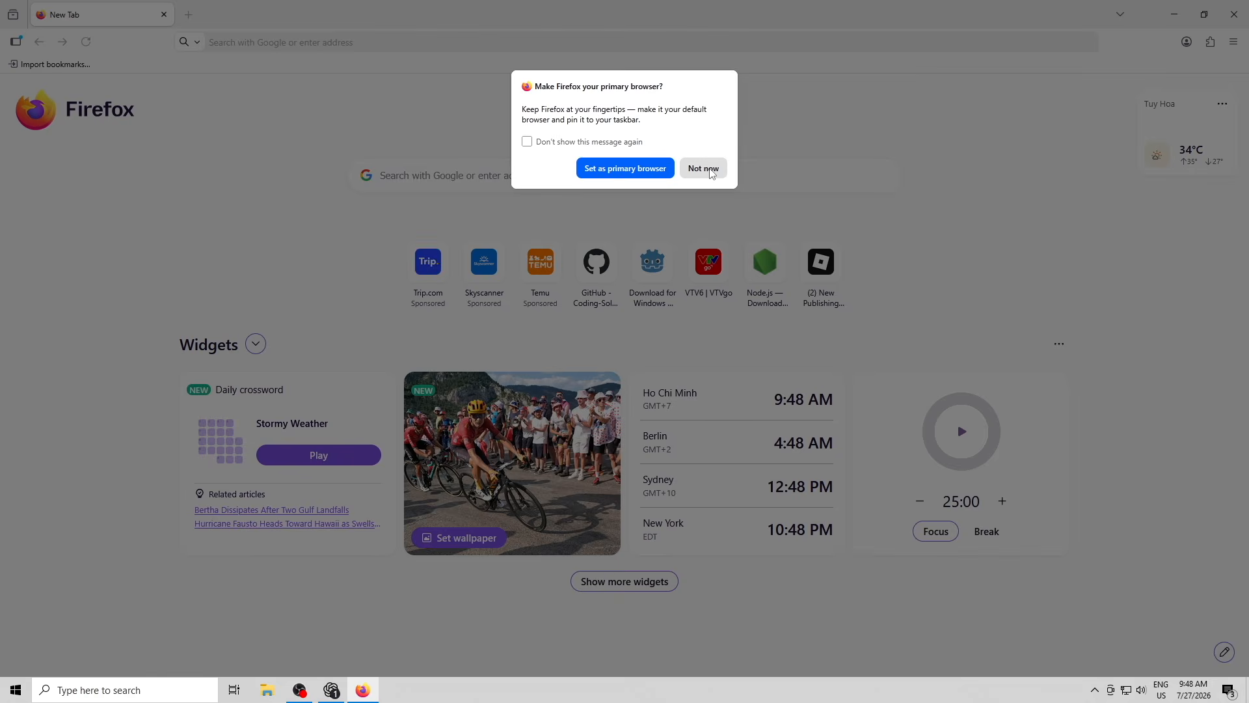
click(703, 168)
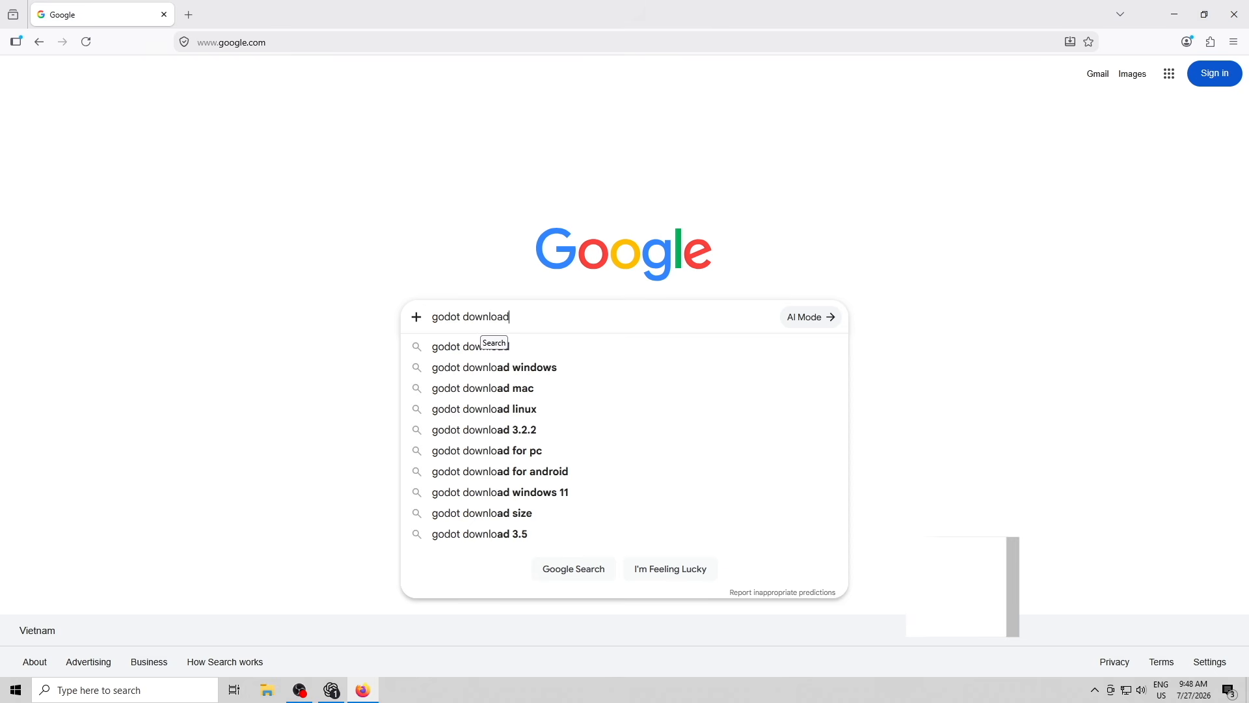
key(Return)
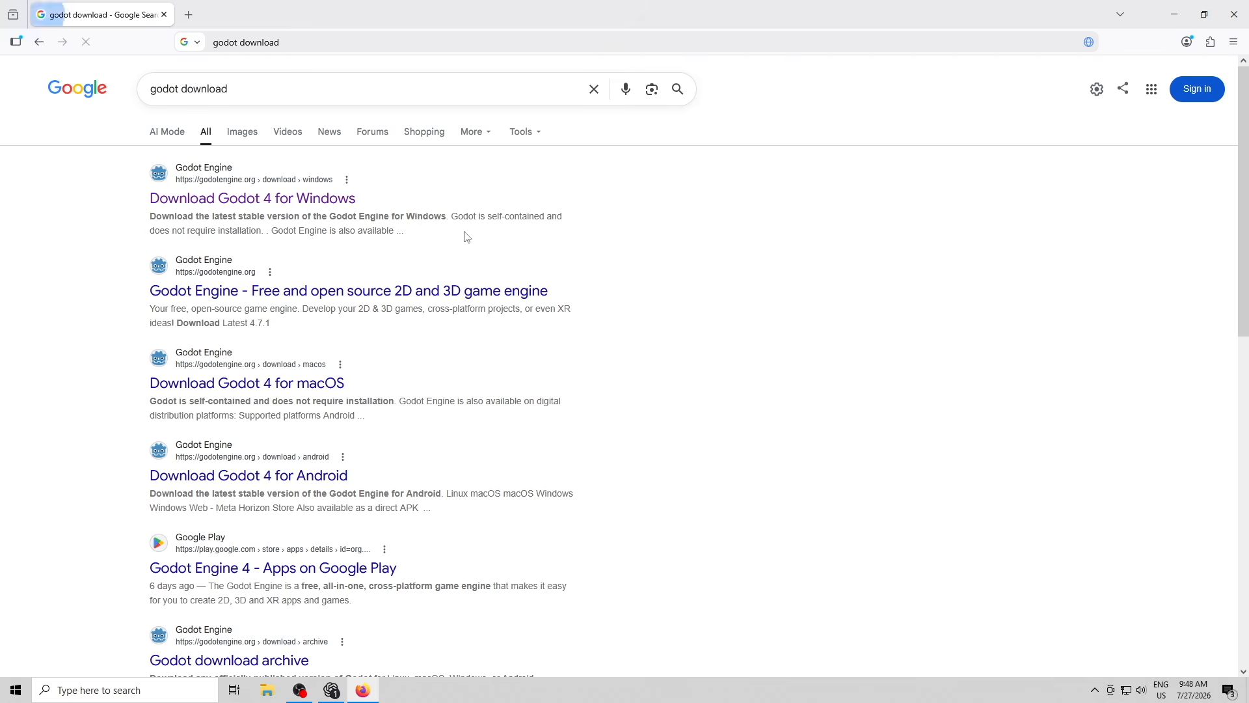
click(384, 206)
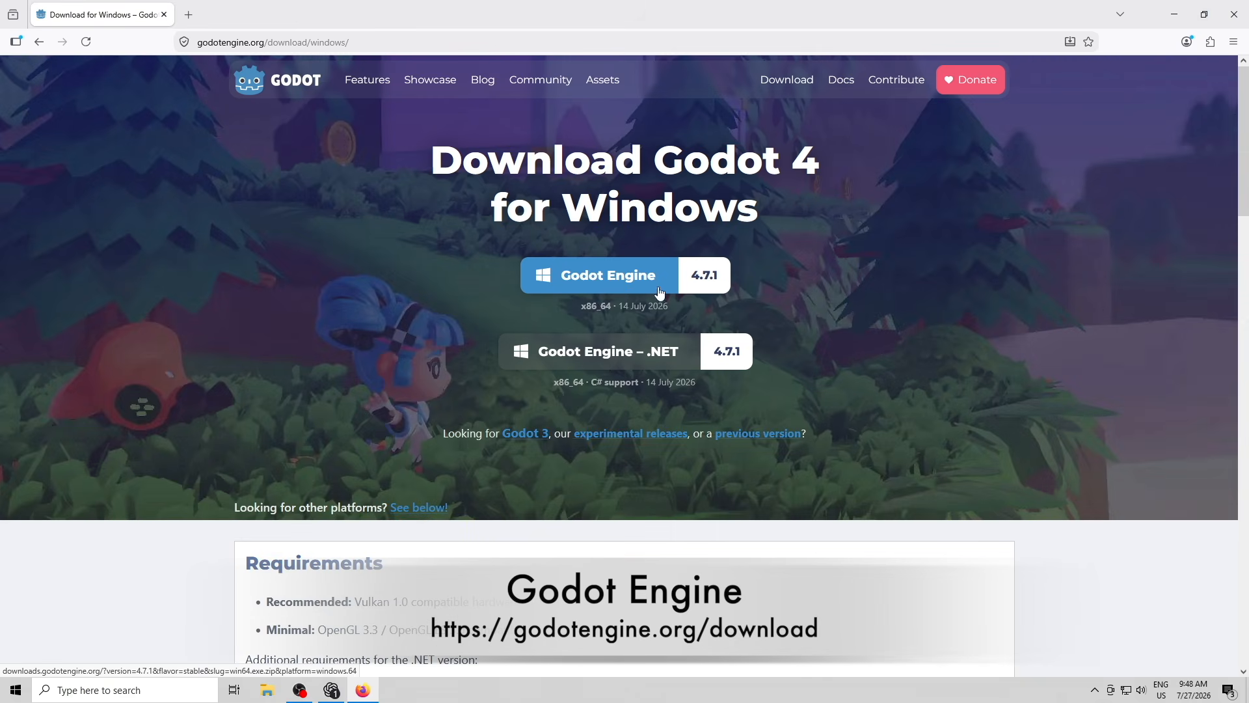
click(624, 278)
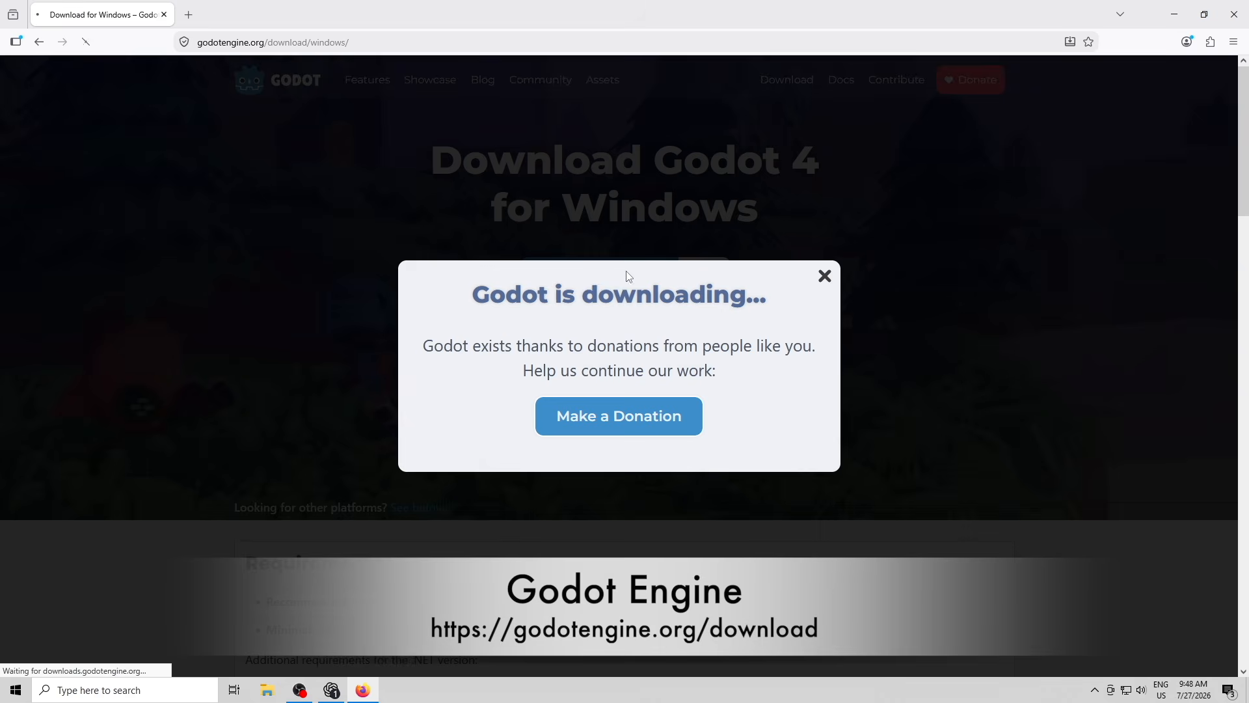
click(825, 276)
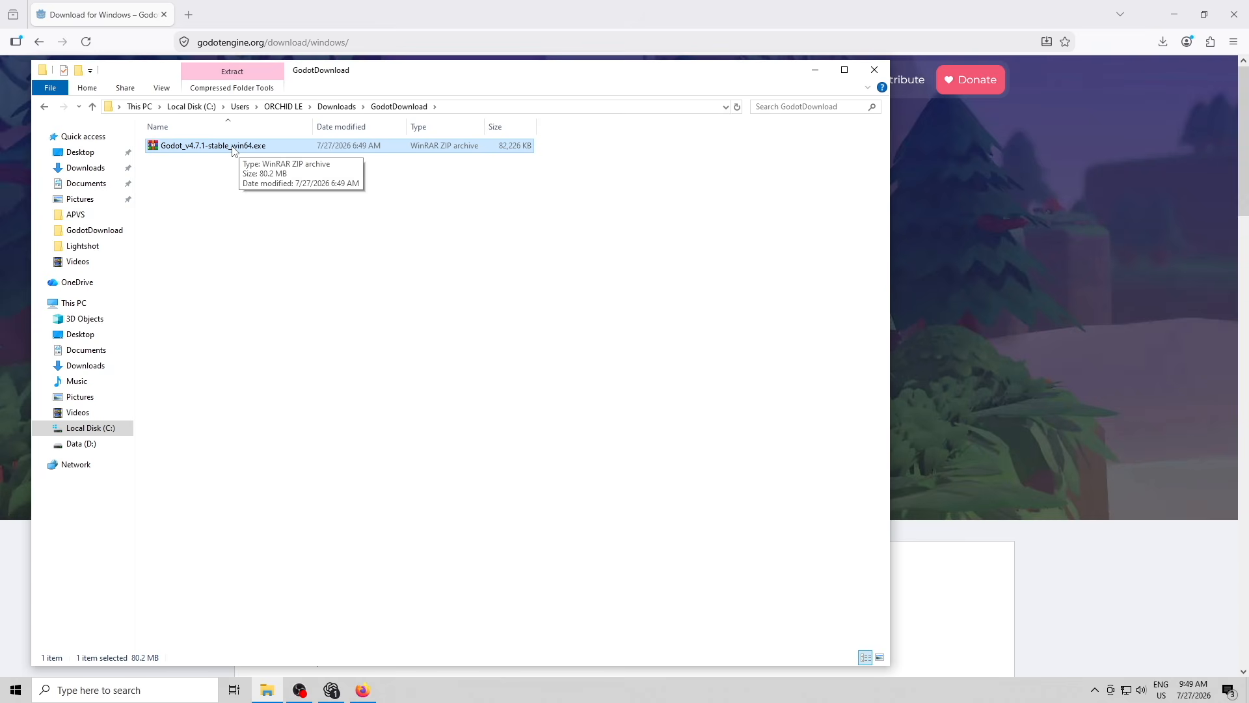
- Extract the Godot_v4.7.1-stable_win64.exe ZIP archive directly into the GodotDownload folder
right_click(219, 146)
mouse_move(290, 357)
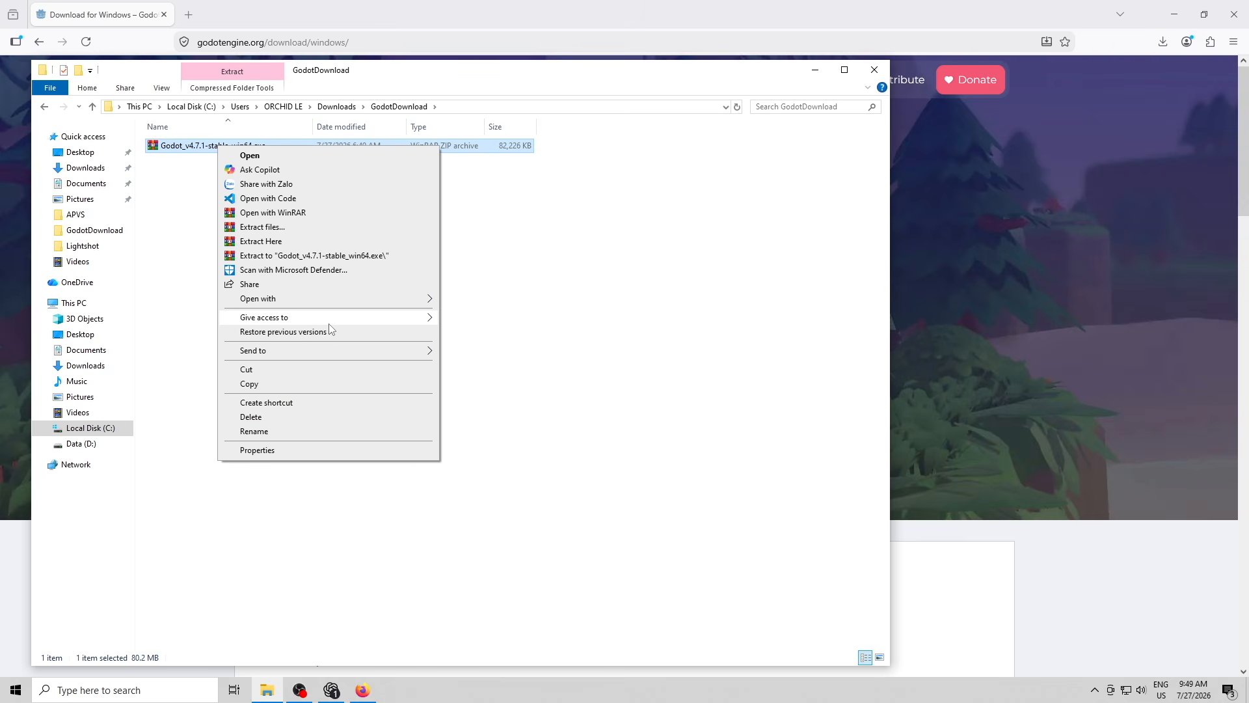
click(274, 242)
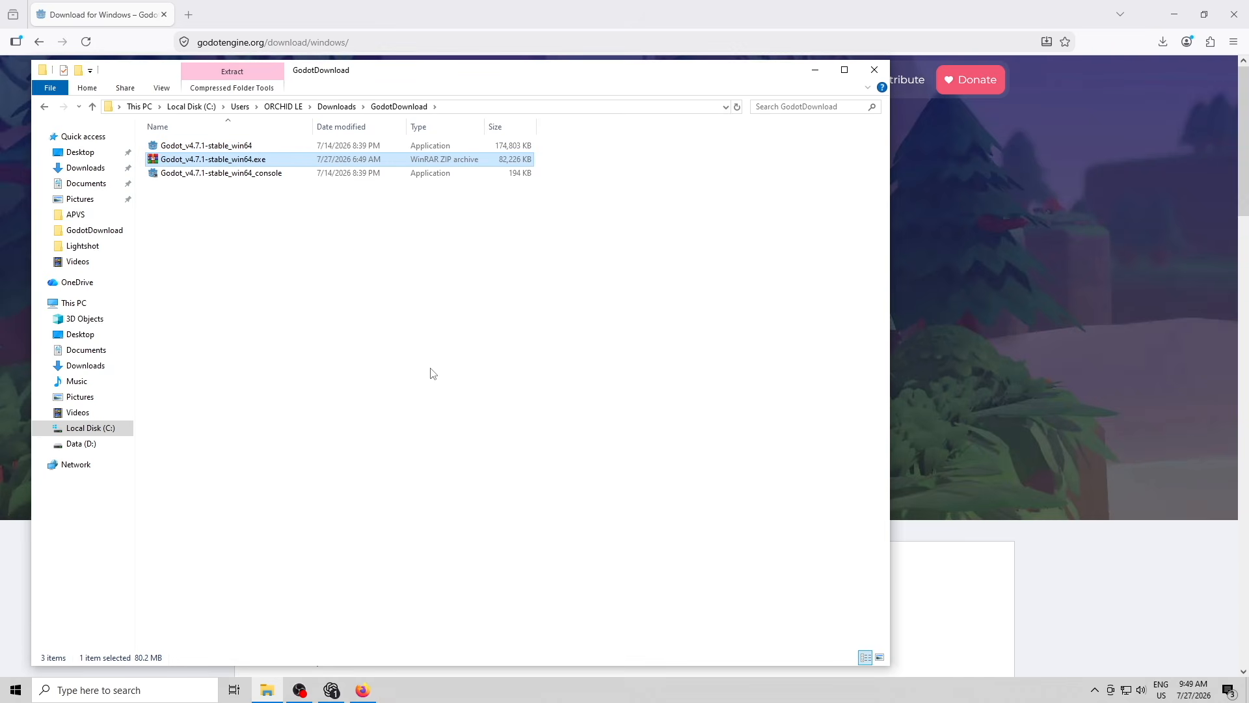
- Rename the extracted Godot_v4.7.1-stable_win64 application to Godot
click(245, 148)
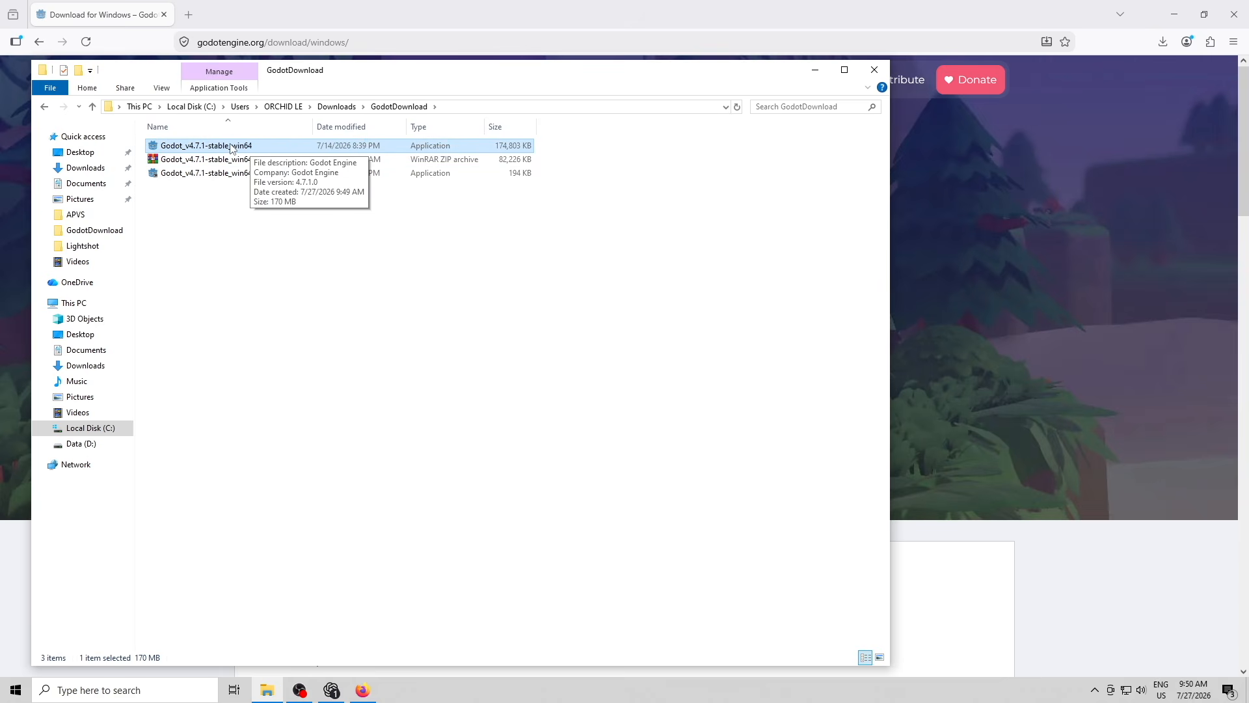
right_click(231, 148)
click(299, 487)
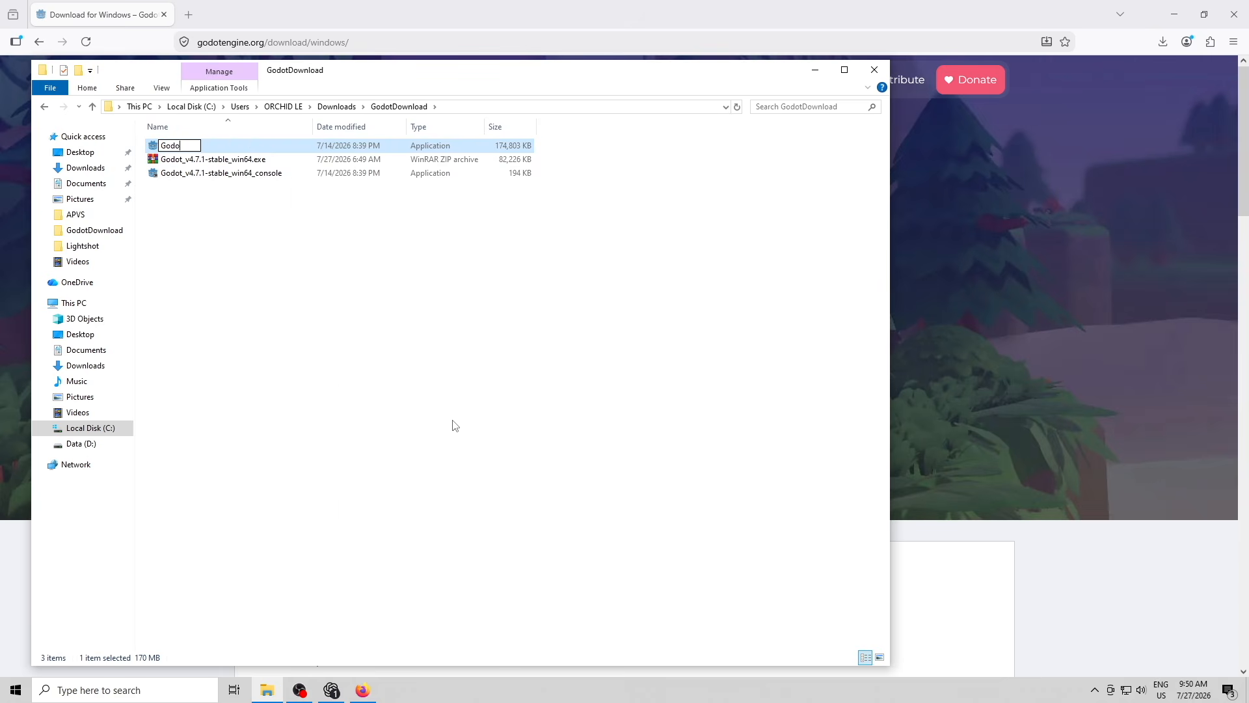
key(Return)
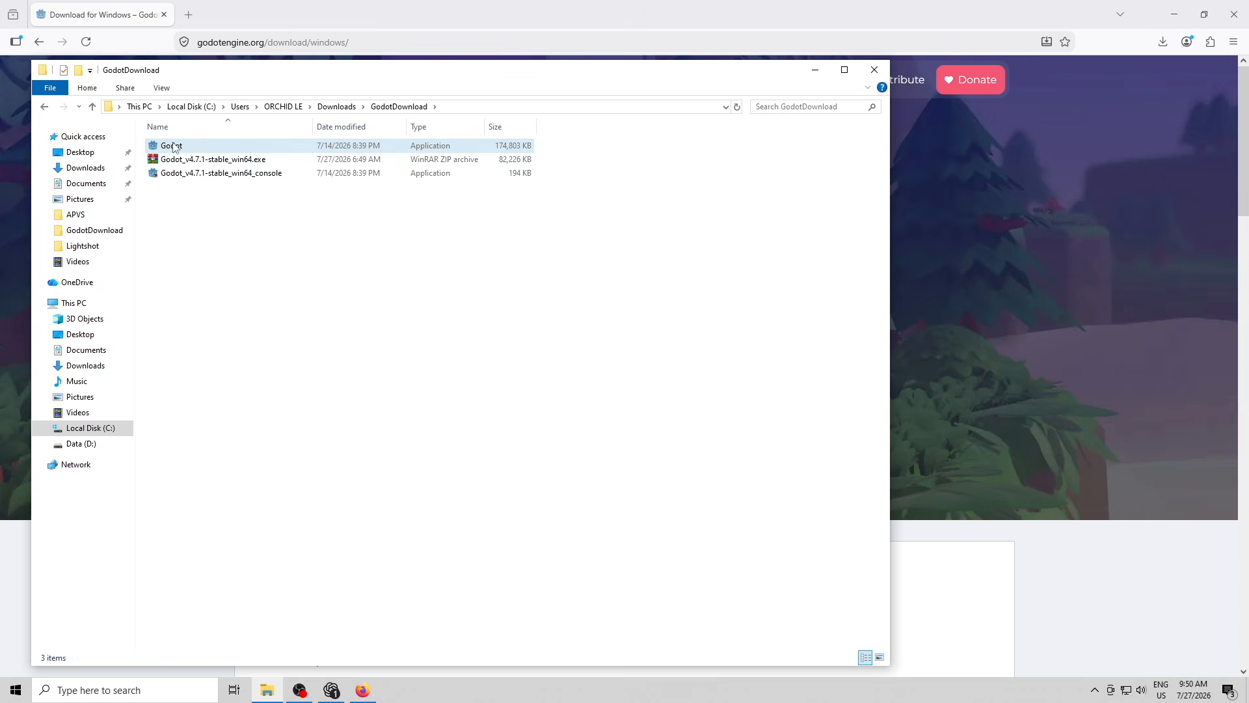
click(346, 310)
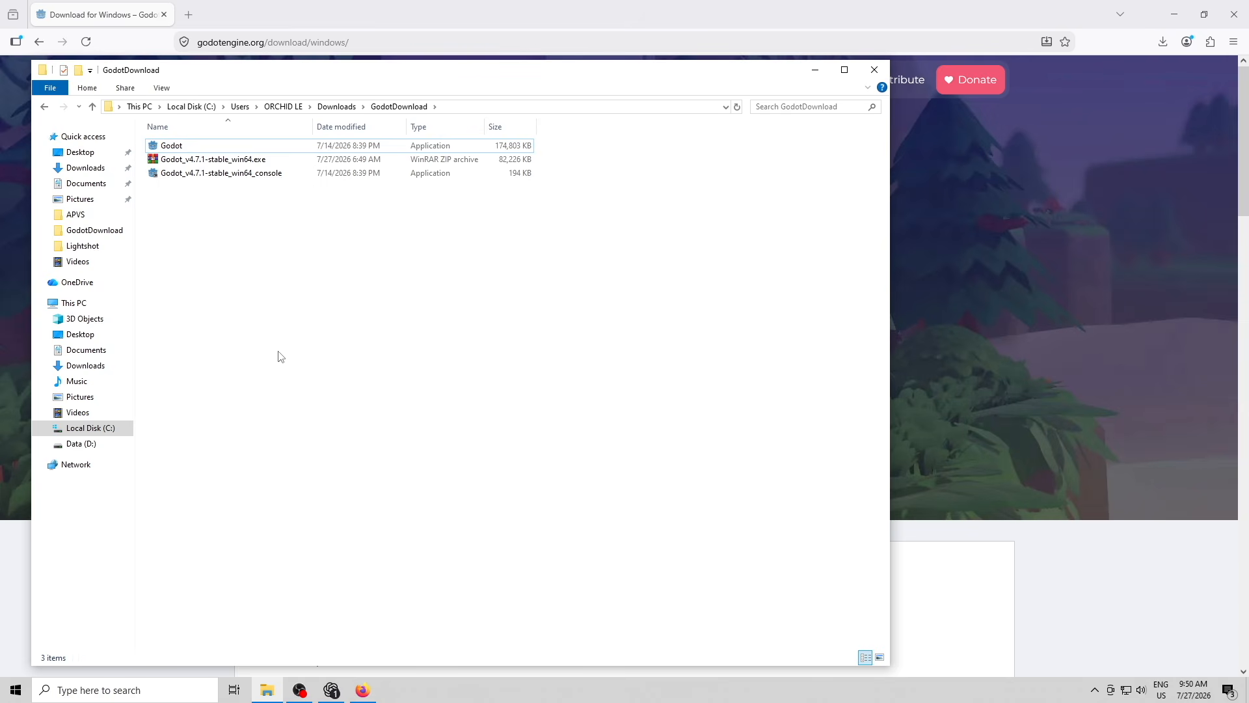
- Copy the Godot application from the GodotDownload folder to the clipboard
click(196, 146)
right_click(199, 147)
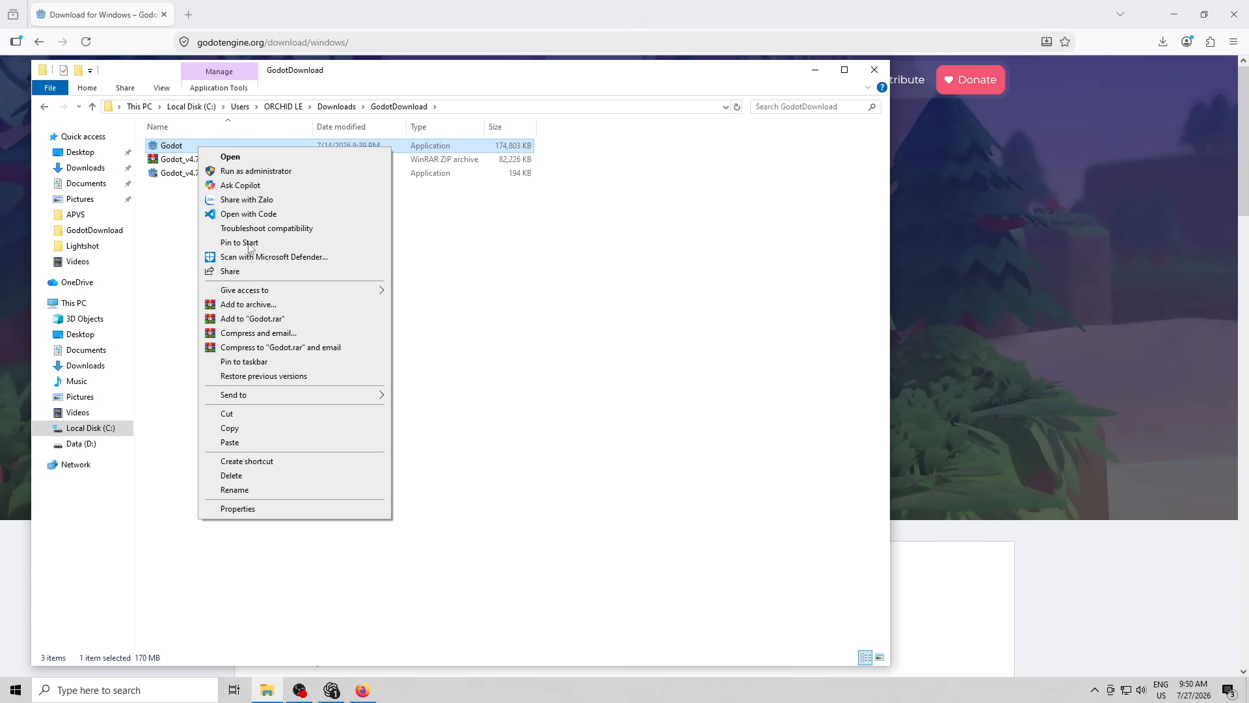
click(245, 430)
- Create a new folder named Godot in Program Files on Local Disk (C:)
click(119, 433)
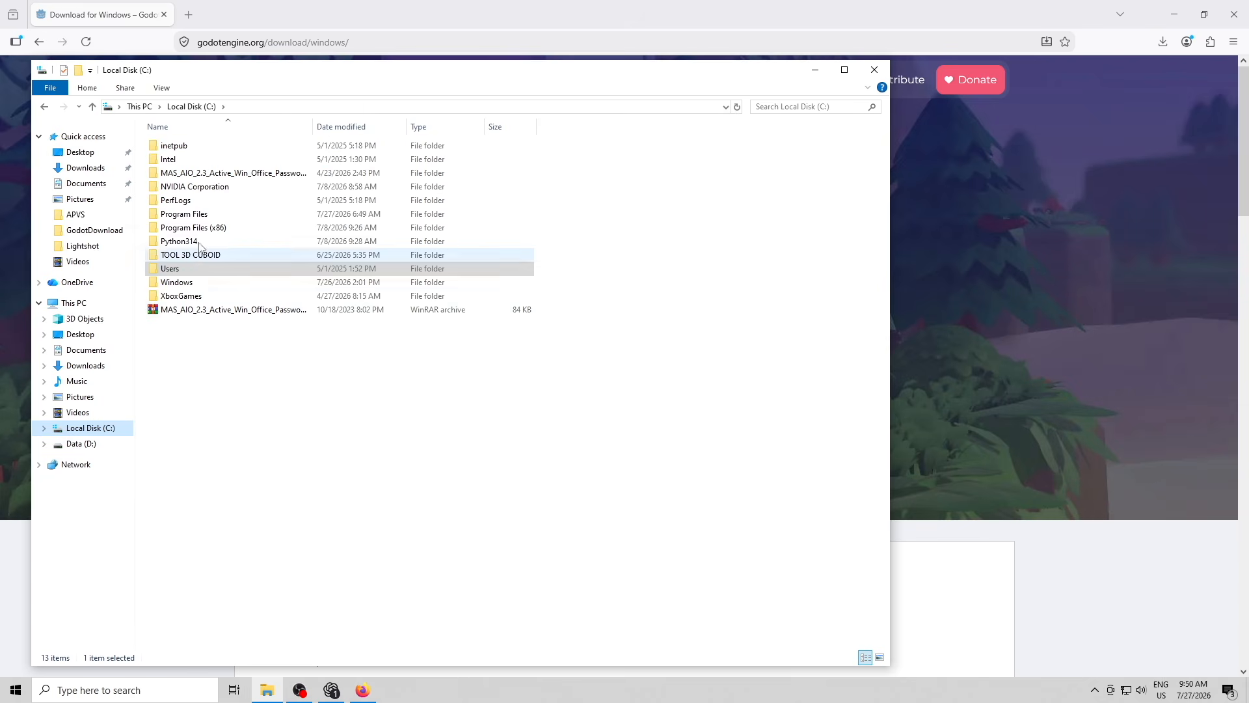
double_click(213, 216)
right_click(499, 332)
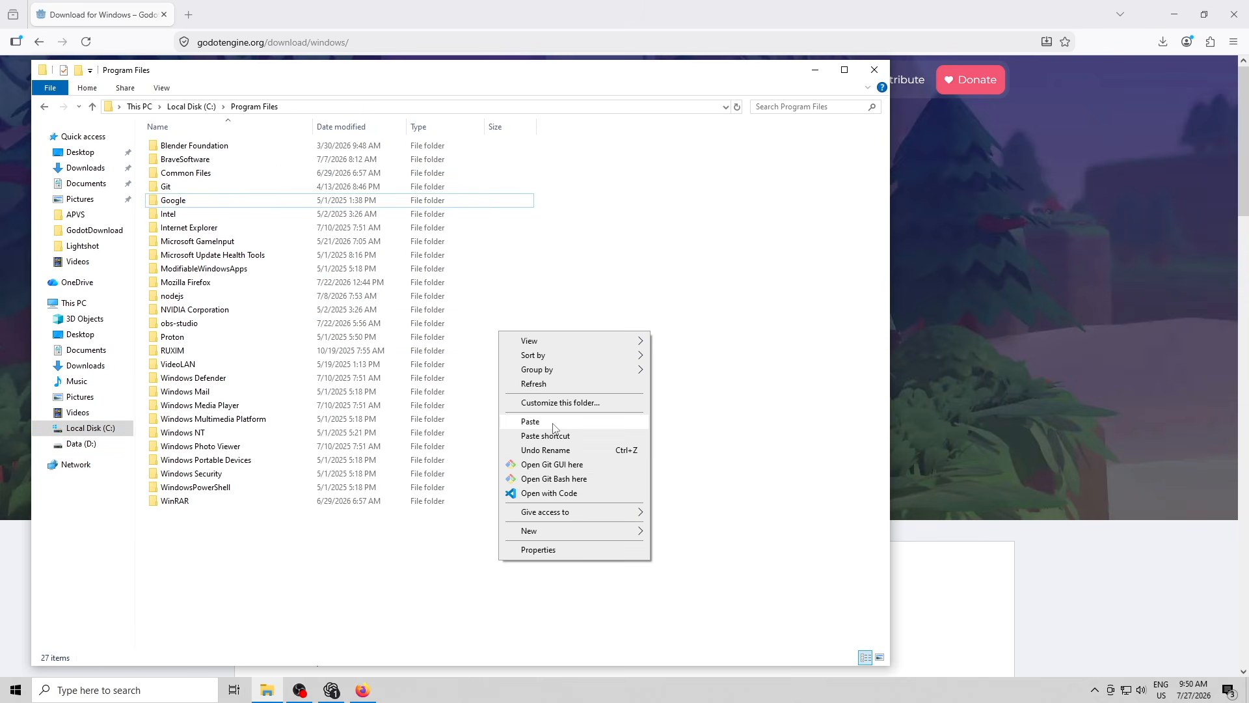
click(521, 577)
right_click(521, 577)
mouse_move(555, 542)
click(692, 547)
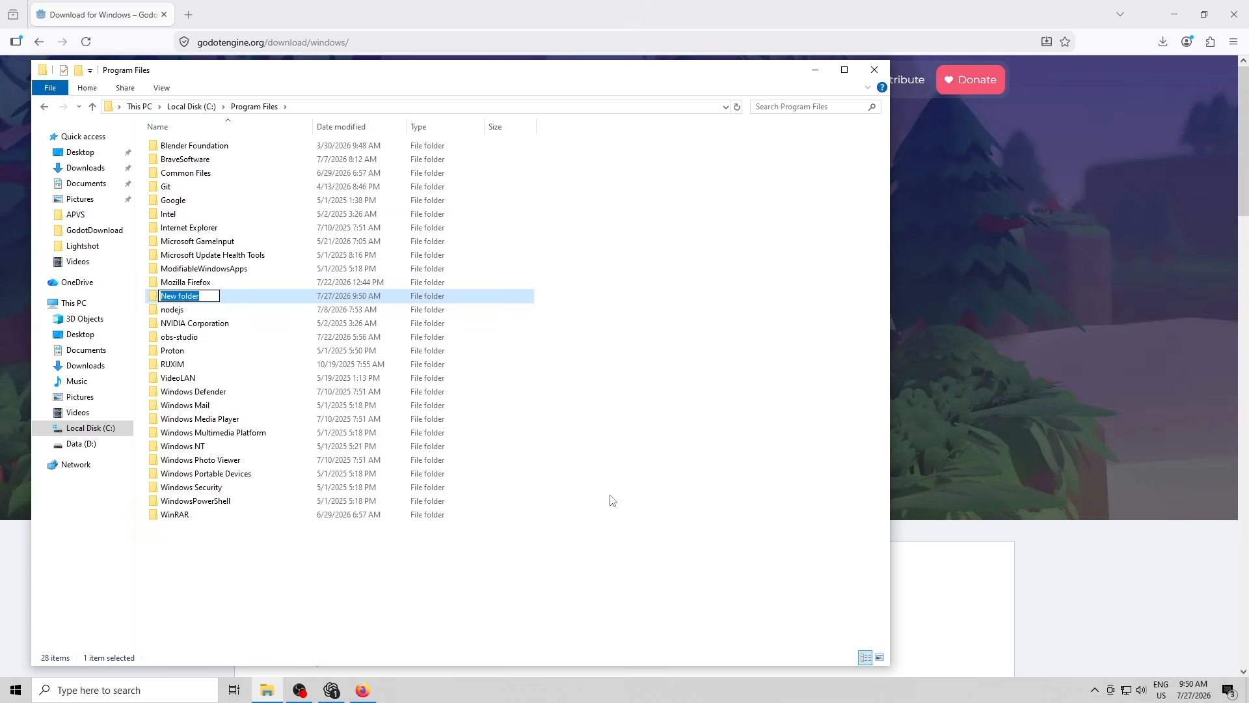
text(Godot)
key(Return)
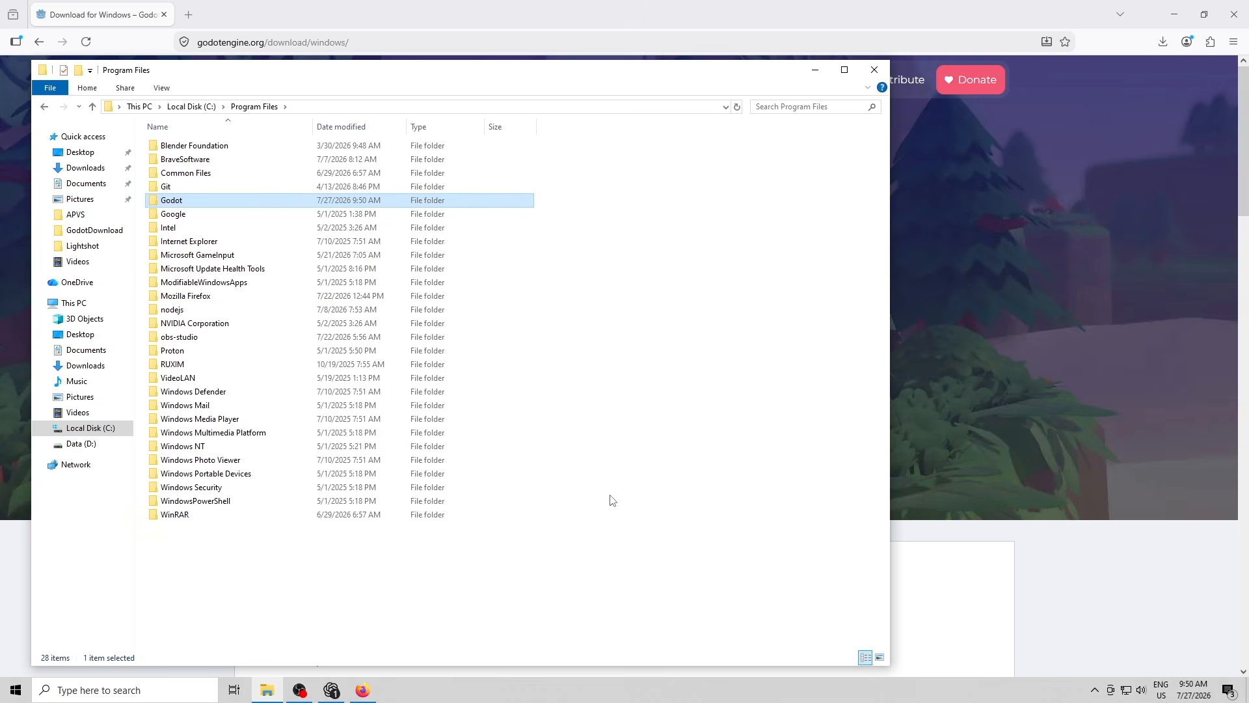
- Paste the copied Godot application into the new Godot folder in Program Files
double_click(190, 203)
right_click(295, 231)
click(333, 323)
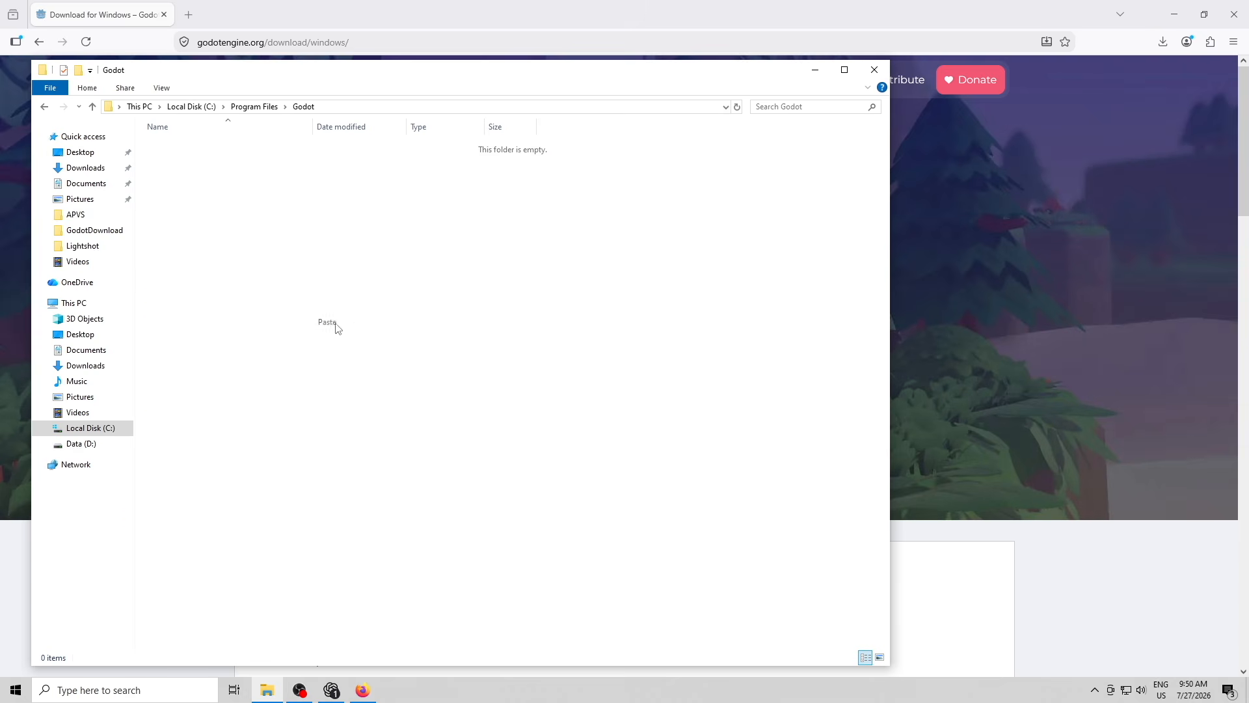
click(573, 258)
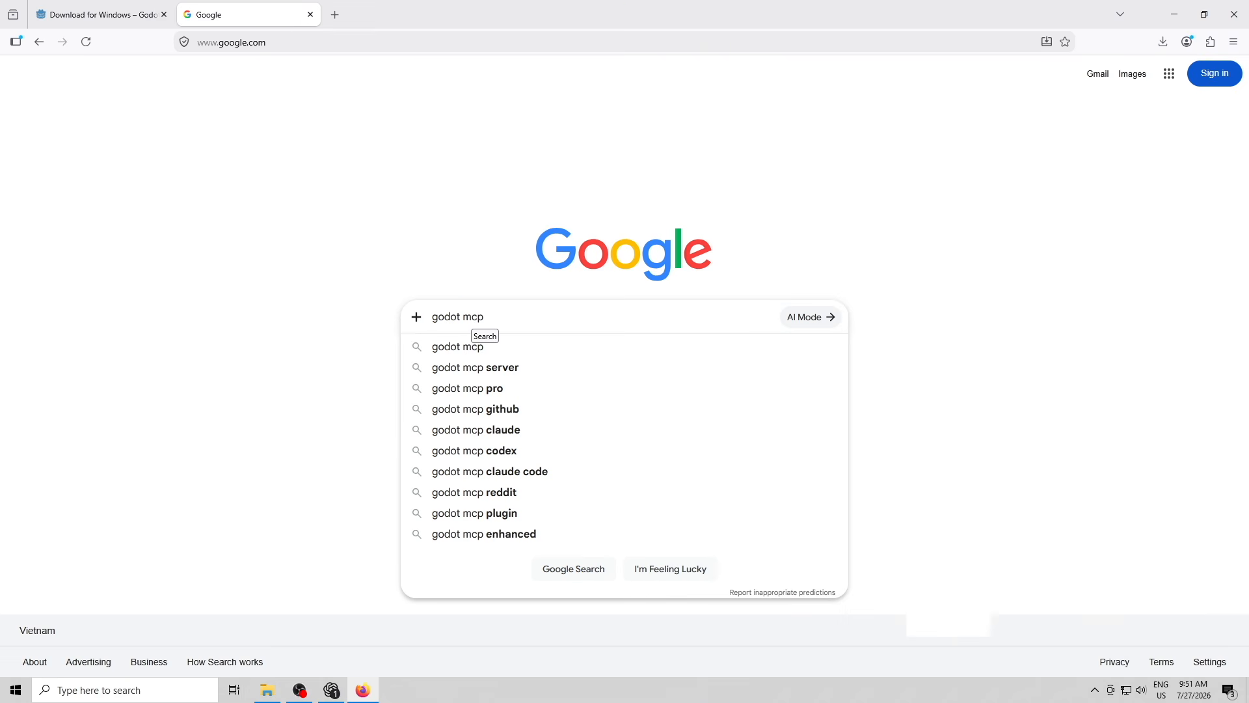
- Search Google for "godot mcp" and examine the Requirements section in the Coding-Solo/godot-mcp repository's README
key(Return)
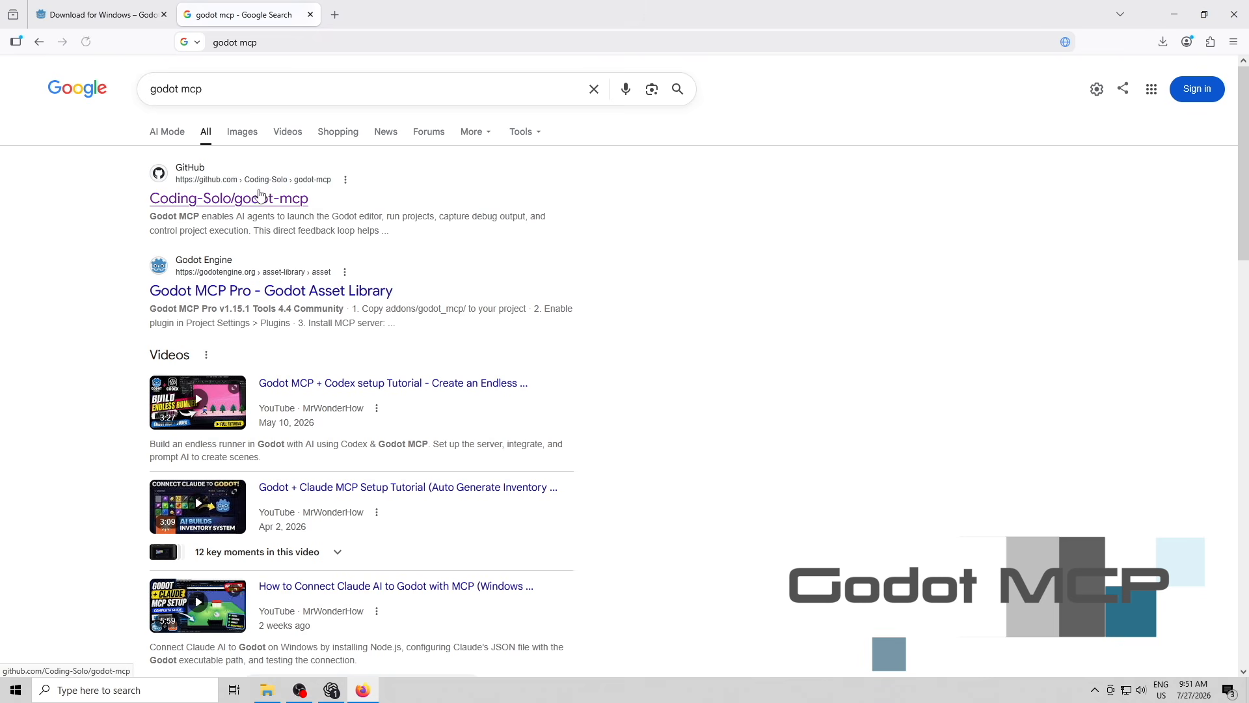
click(222, 203)
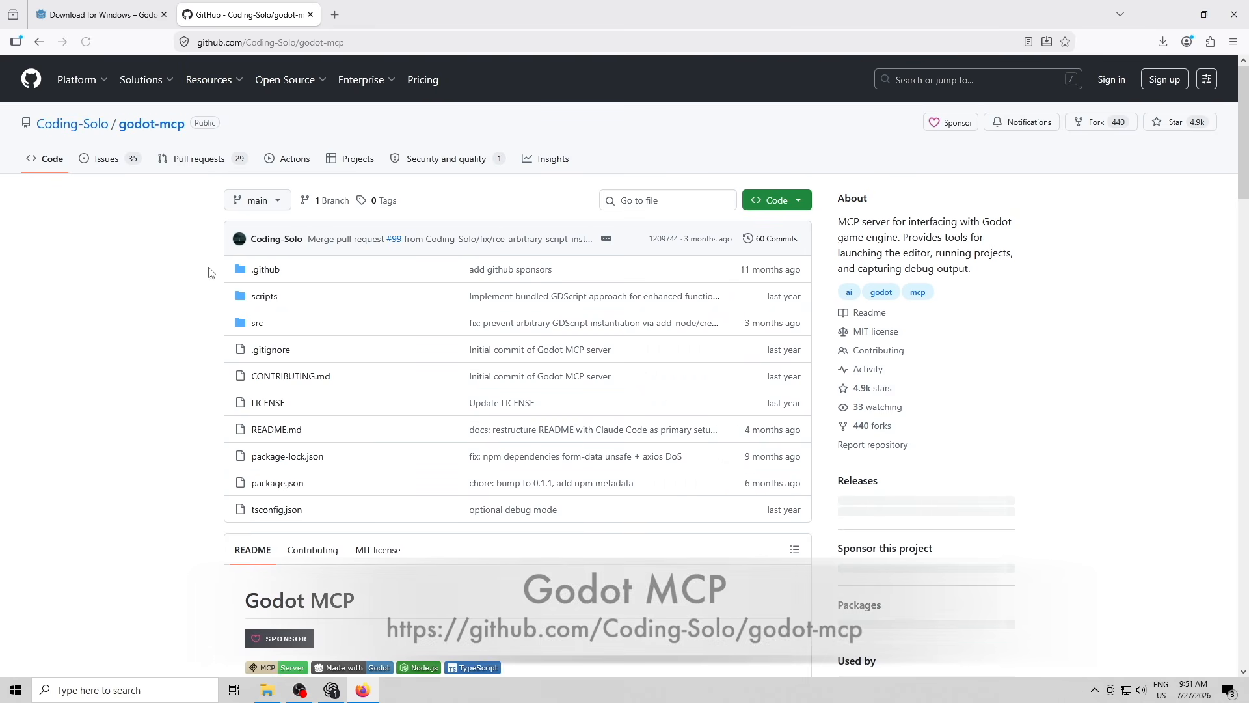
scroll(159, 392, down, 20)
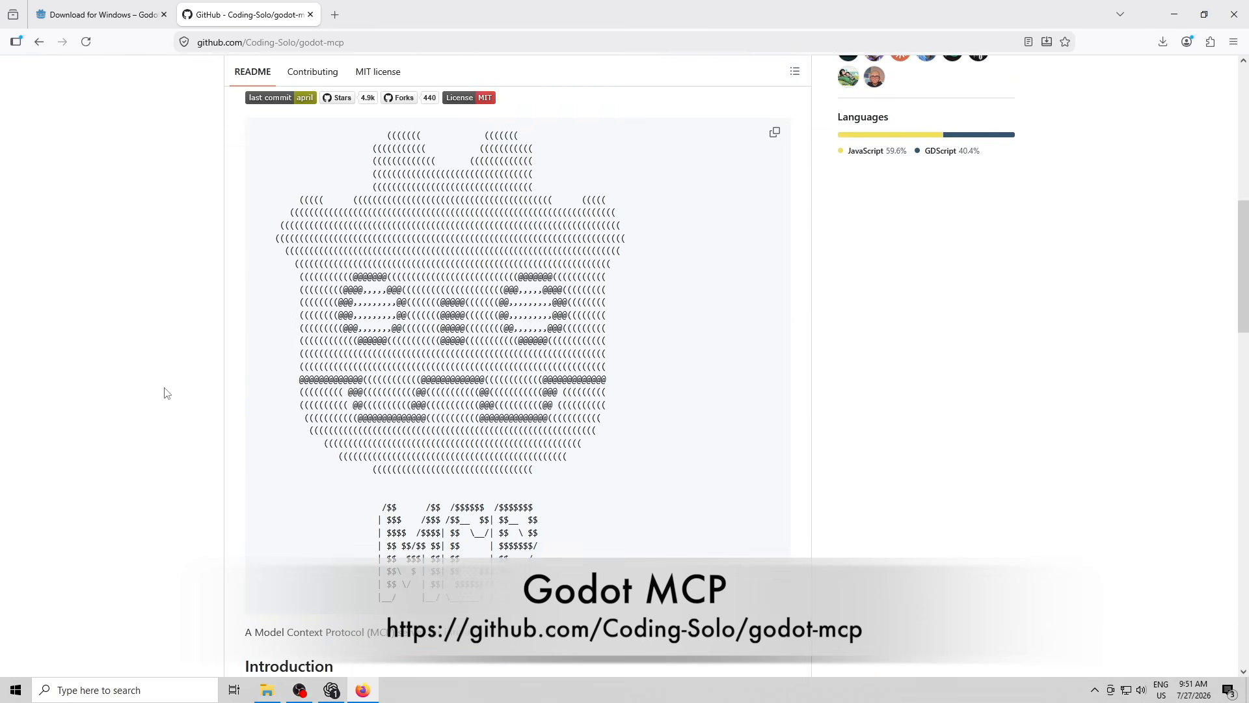
scroll(166, 392, up, 3)
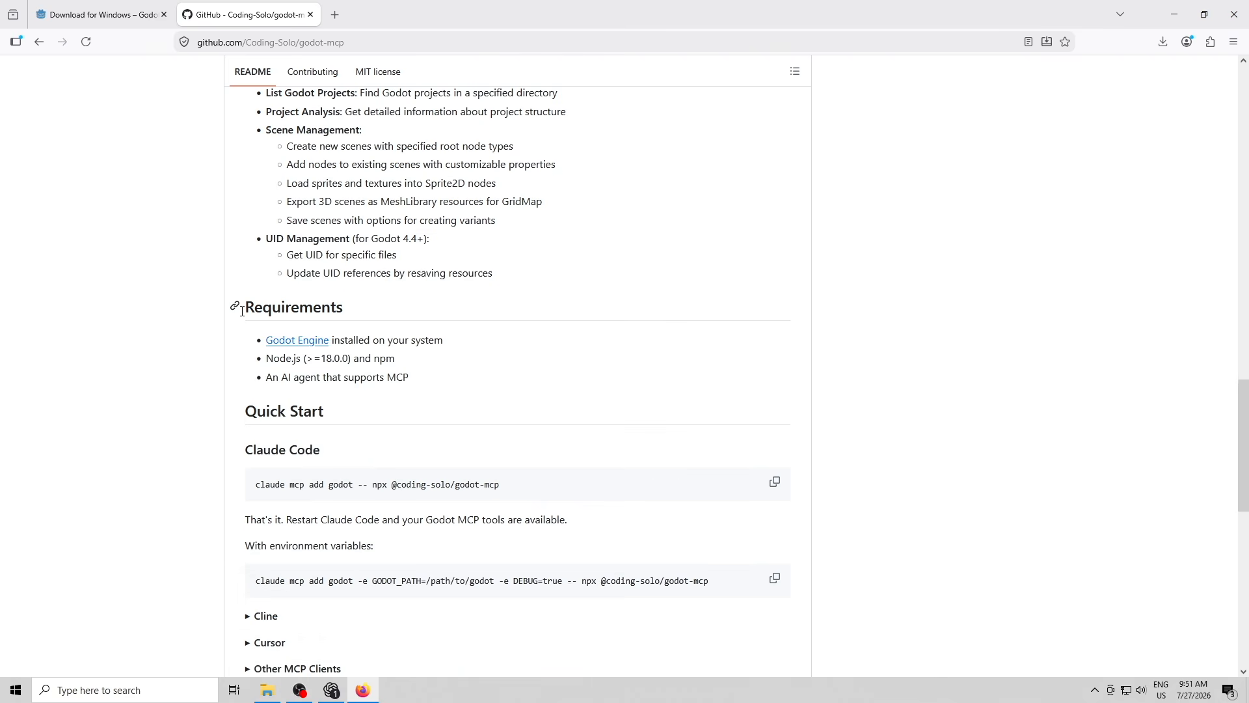
drag(345, 313, 247, 310)
drag(407, 359, 255, 359)
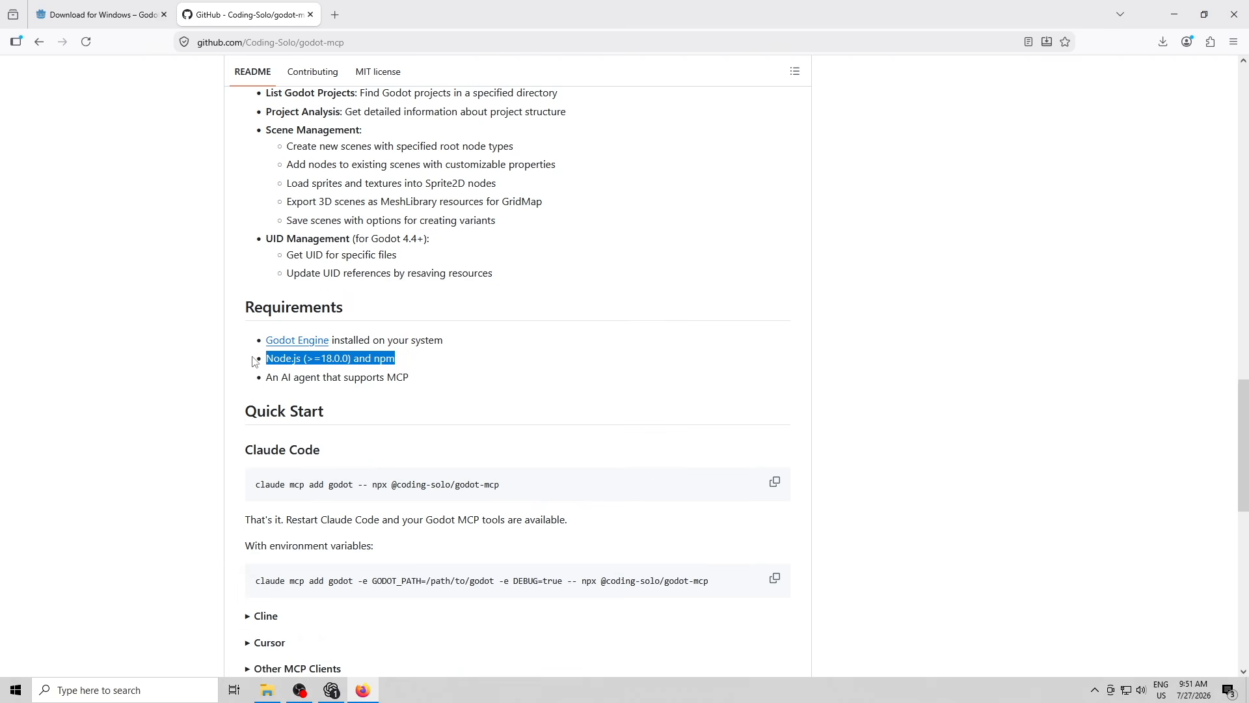
click(429, 363)
- Search for "node js download", then download and launch the Node.js v24.18.0 Windows Installer (.msi) for x64 from nodejs.org
click(340, 18)
text(node js download)
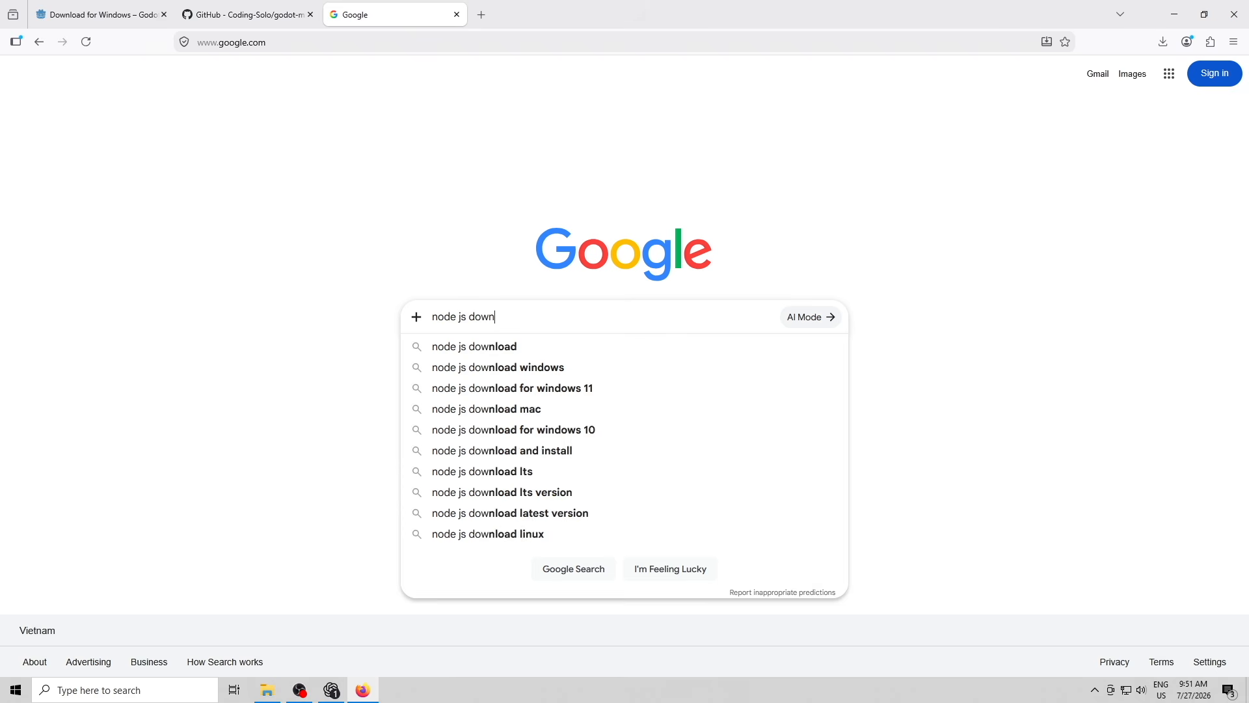
key(Return)
click(207, 198)
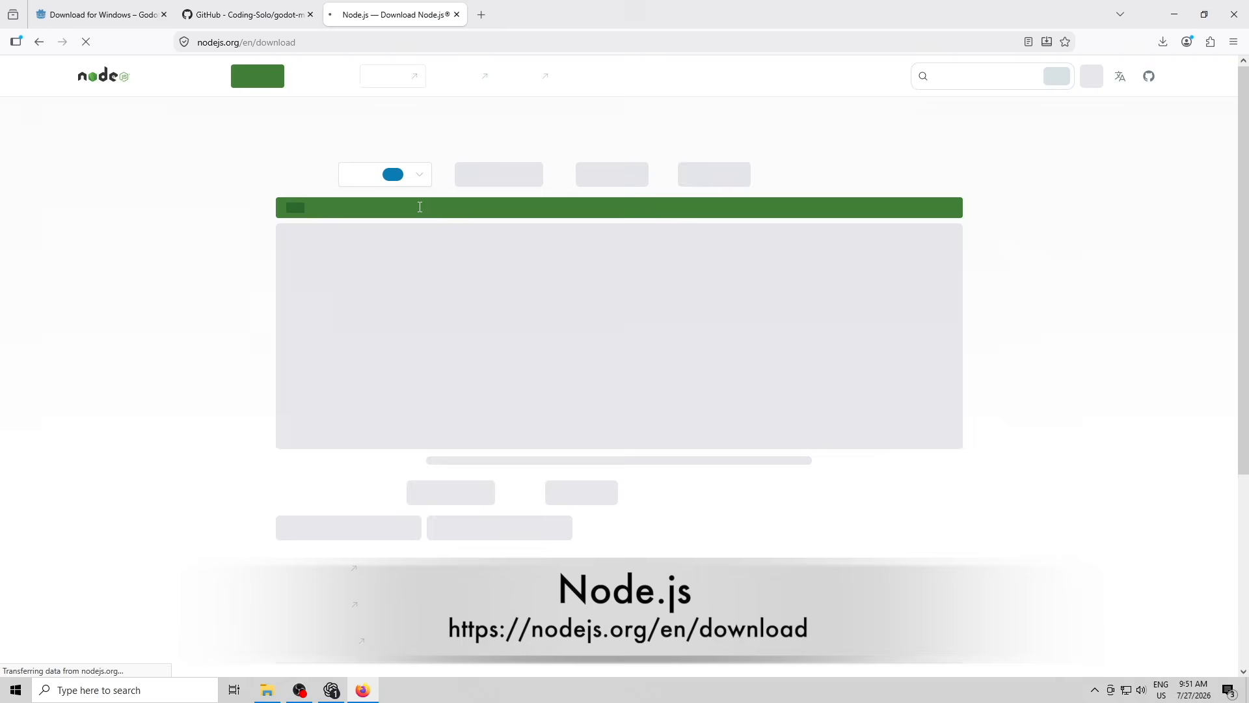
scroll(537, 416, down, 2)
click(358, 426)
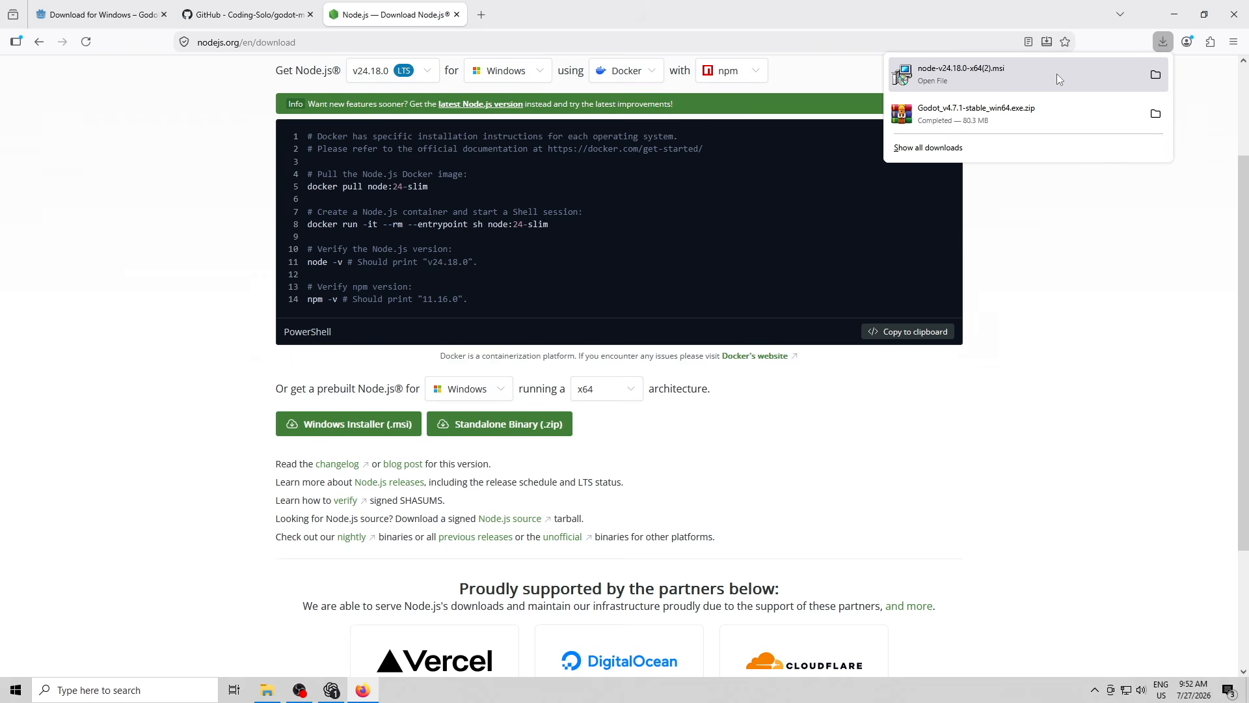
click(1056, 73)
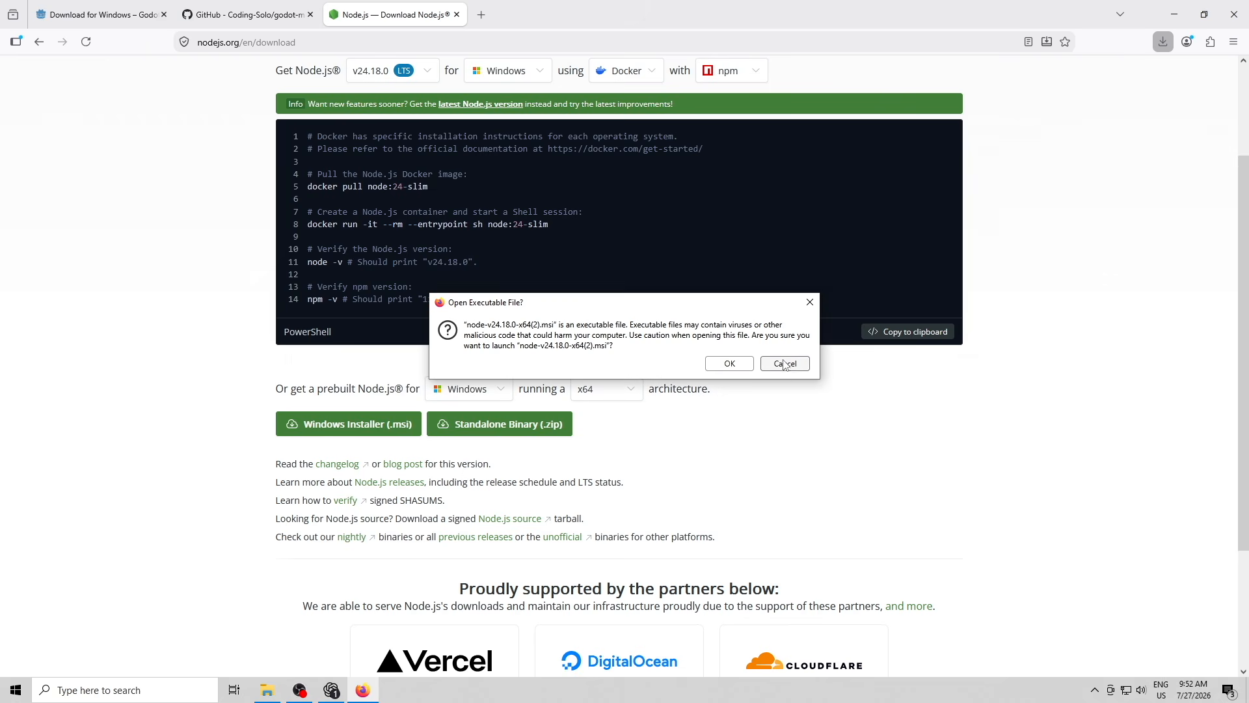
click(730, 364)
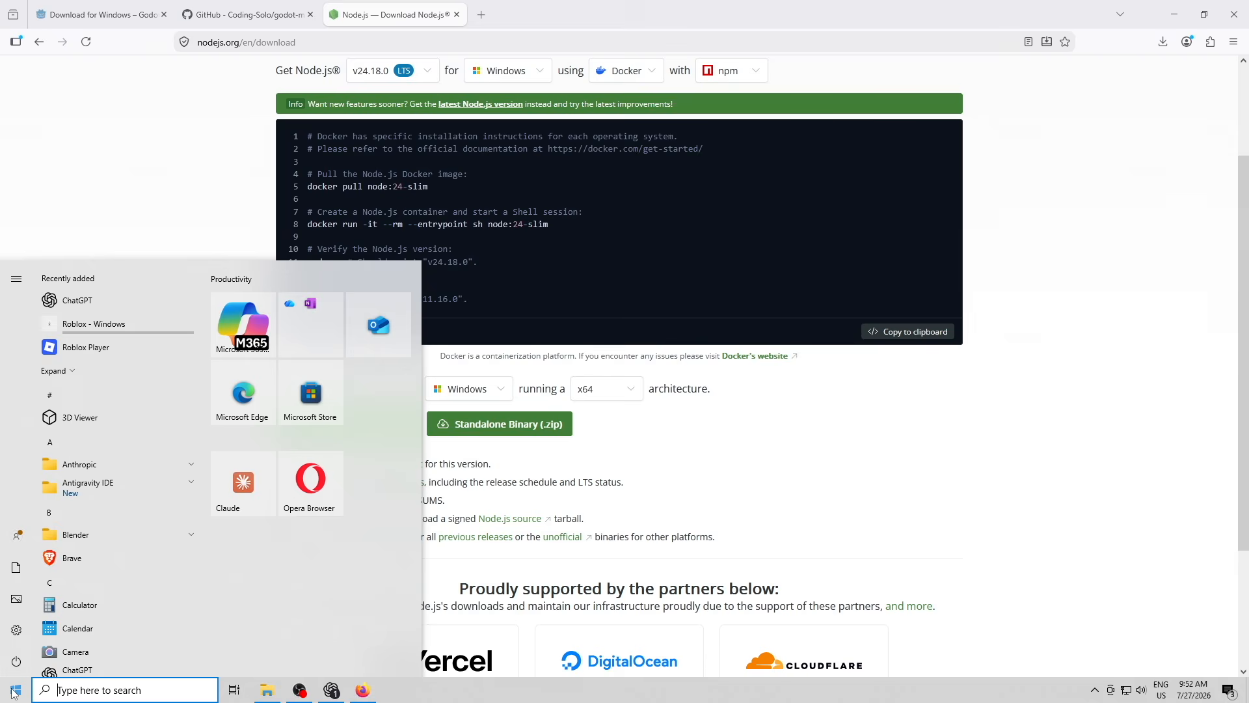
- Check the installed Node.js and npm versions in Command Prompt with node -v and npm -v, and close it
text(cmd)
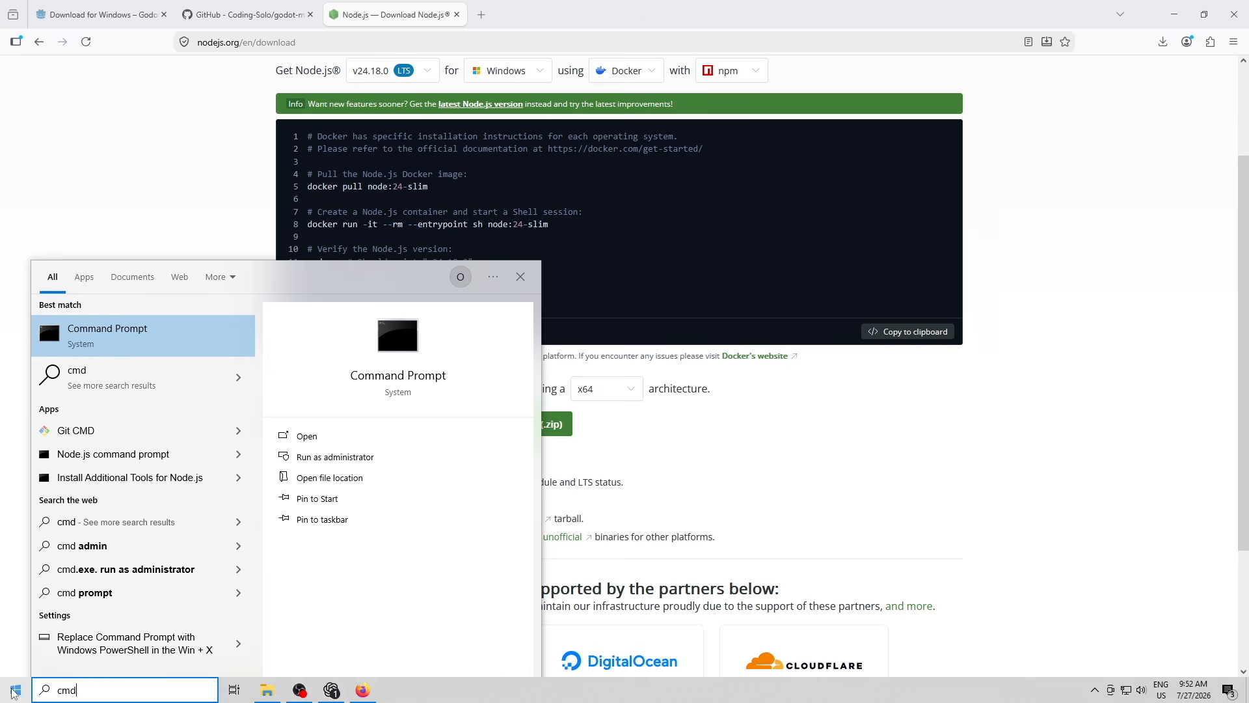
click(49, 315)
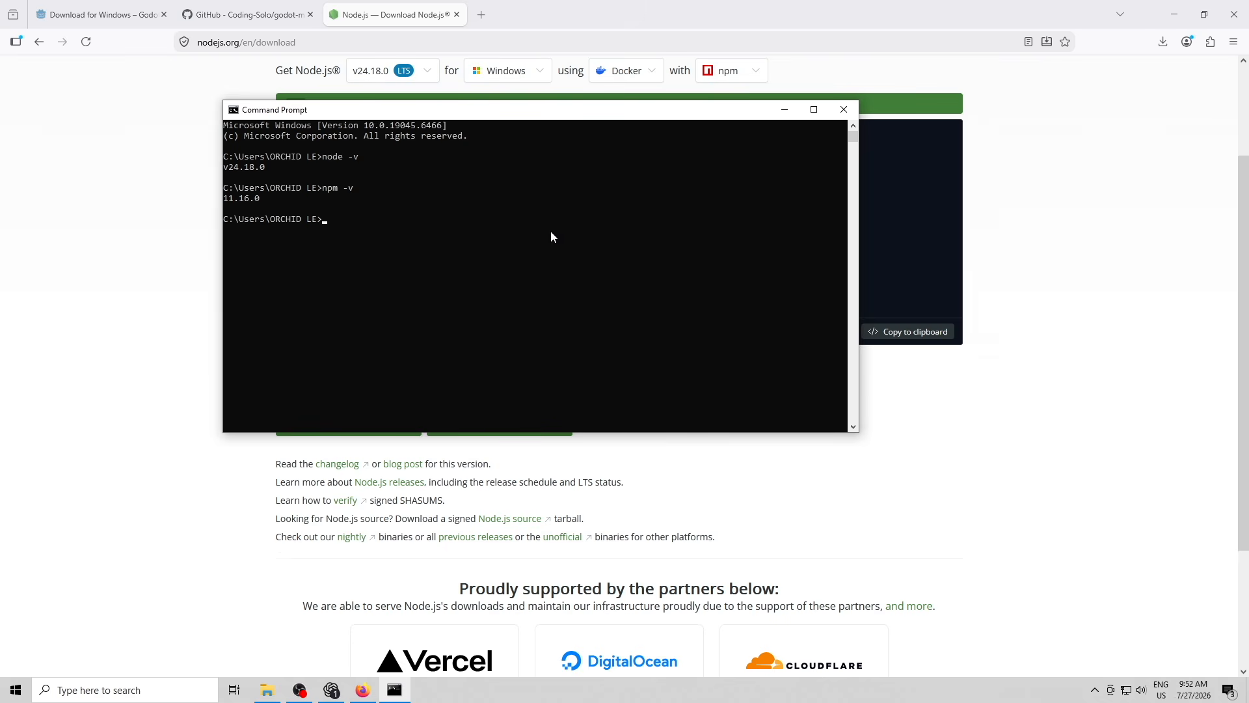
click(273, 198)
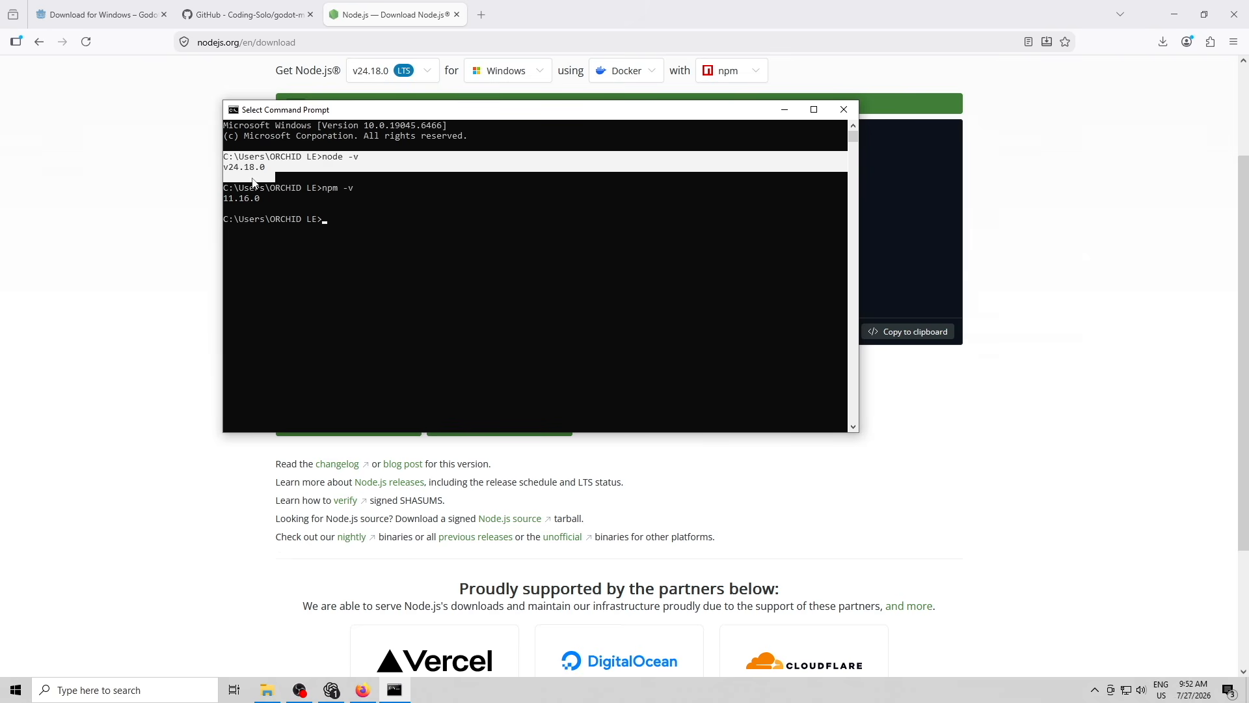
click(852, 112)
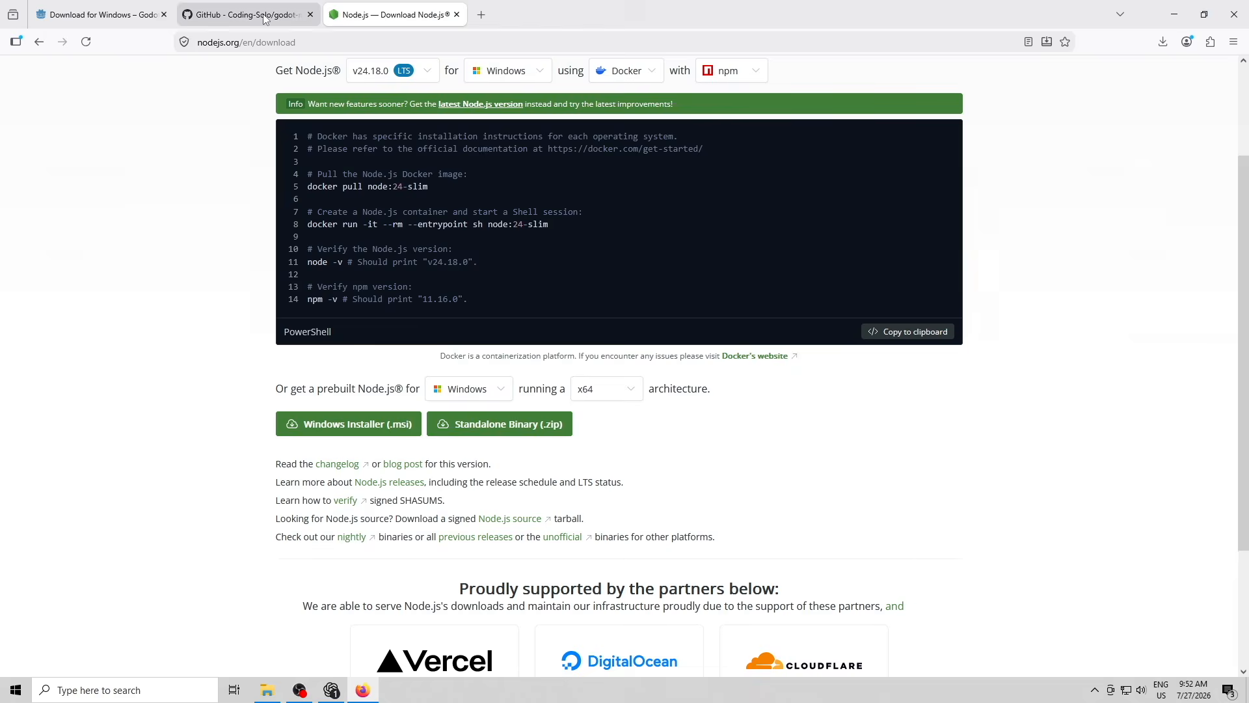
- Return to the godot-mcp README and expand the Other MCP Clients configuration
click(247, 14)
scroll(530, 345, down, 2)
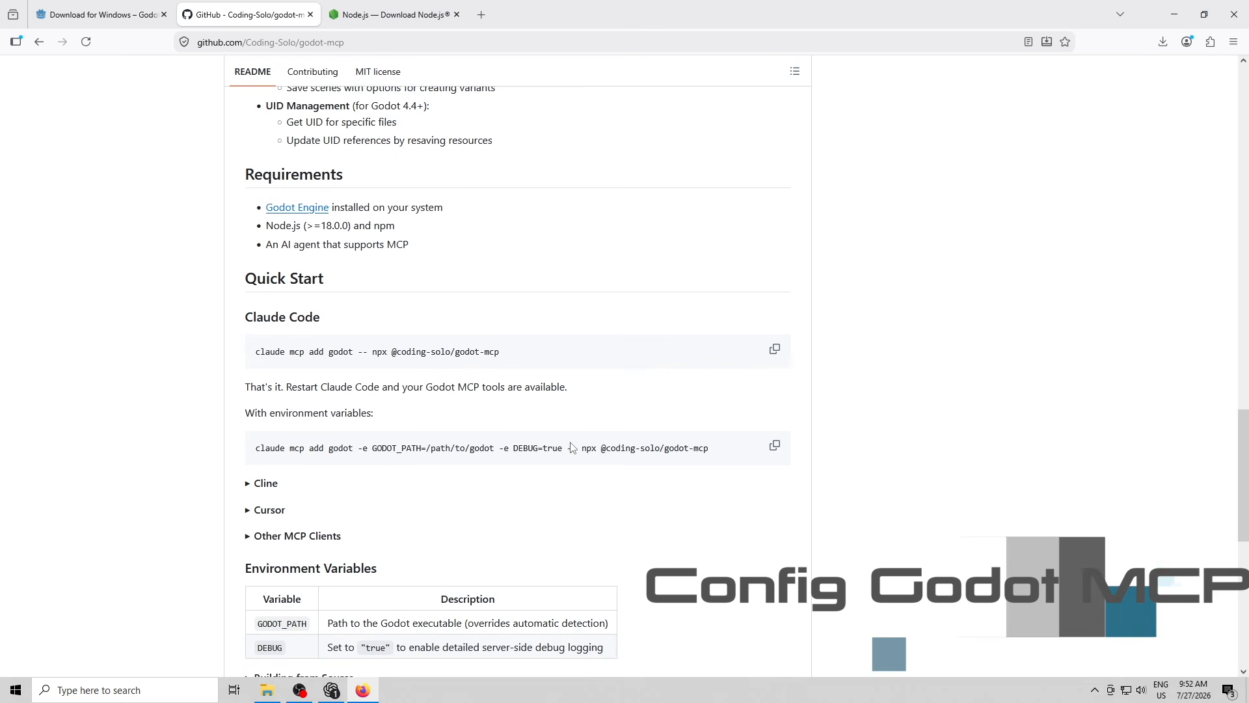
scroll(580, 414, down, 5)
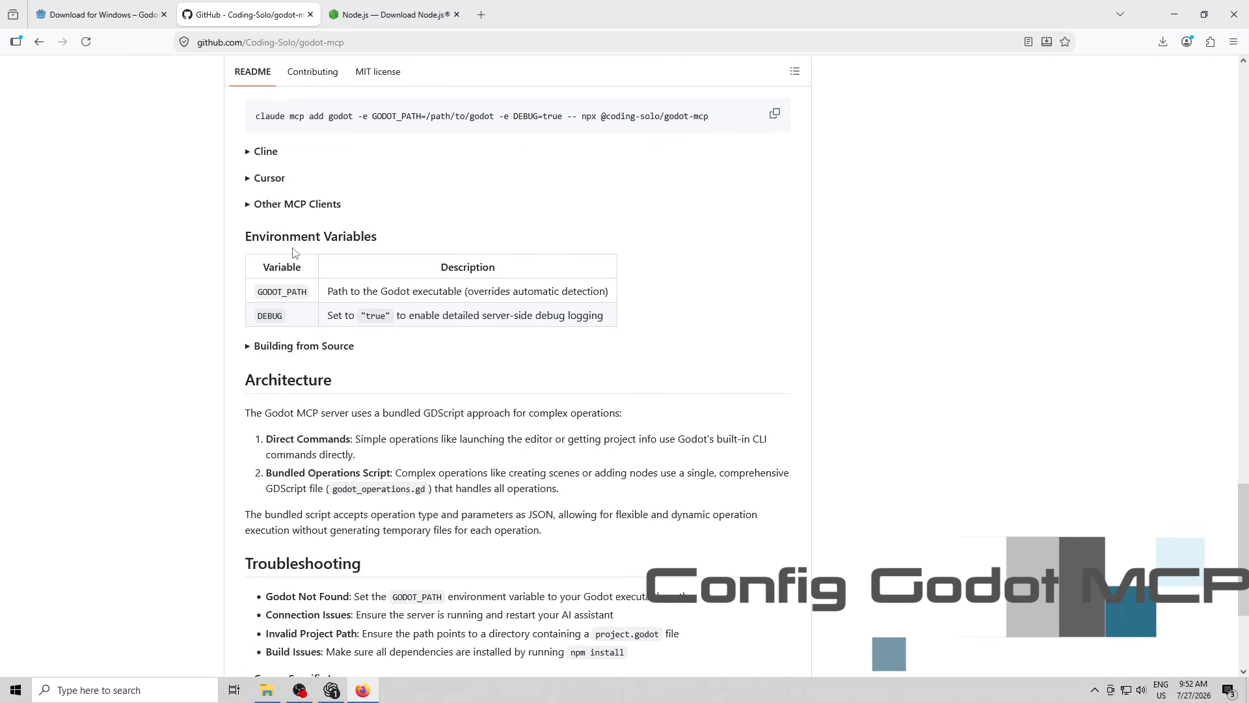
click(247, 205)
scroll(474, 328, down, 1)
scroll(456, 335, up, 1)
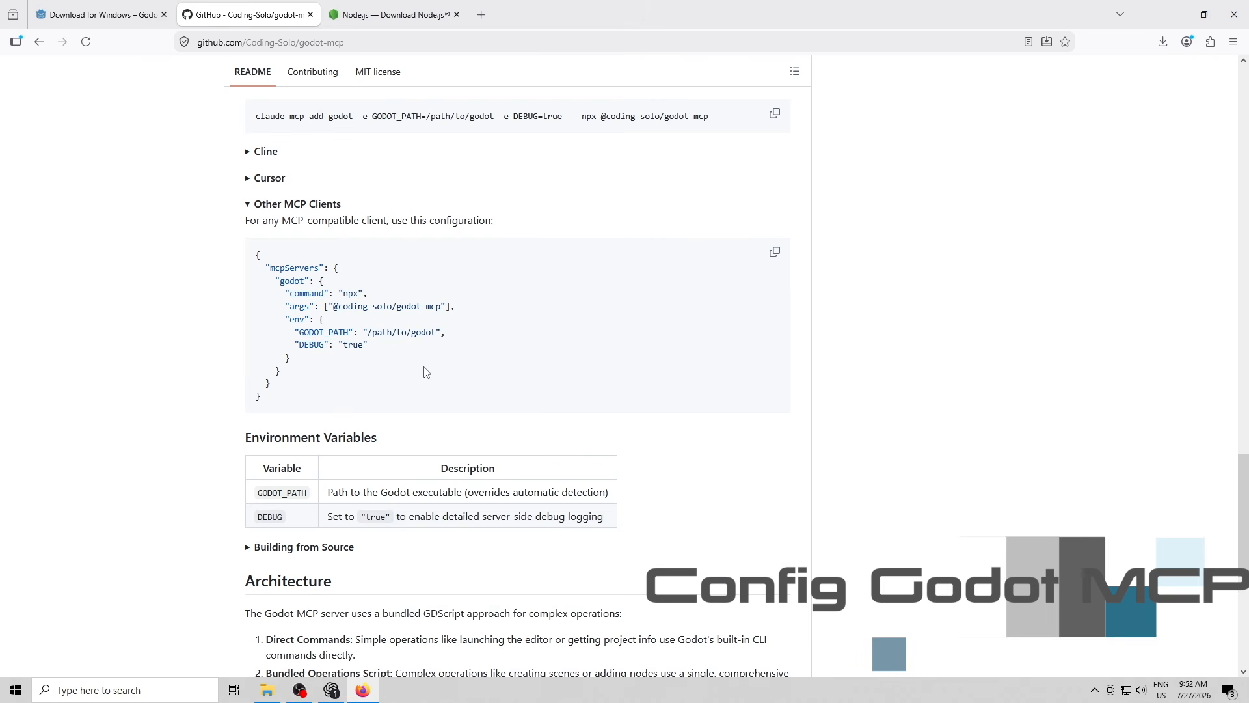
- Arrange the Codex custom MCP settings and the browser with the godot-mcp README side by side
drag(702, 13, 724, 41)
drag(545, 76, 2, 78)
click(815, 293)
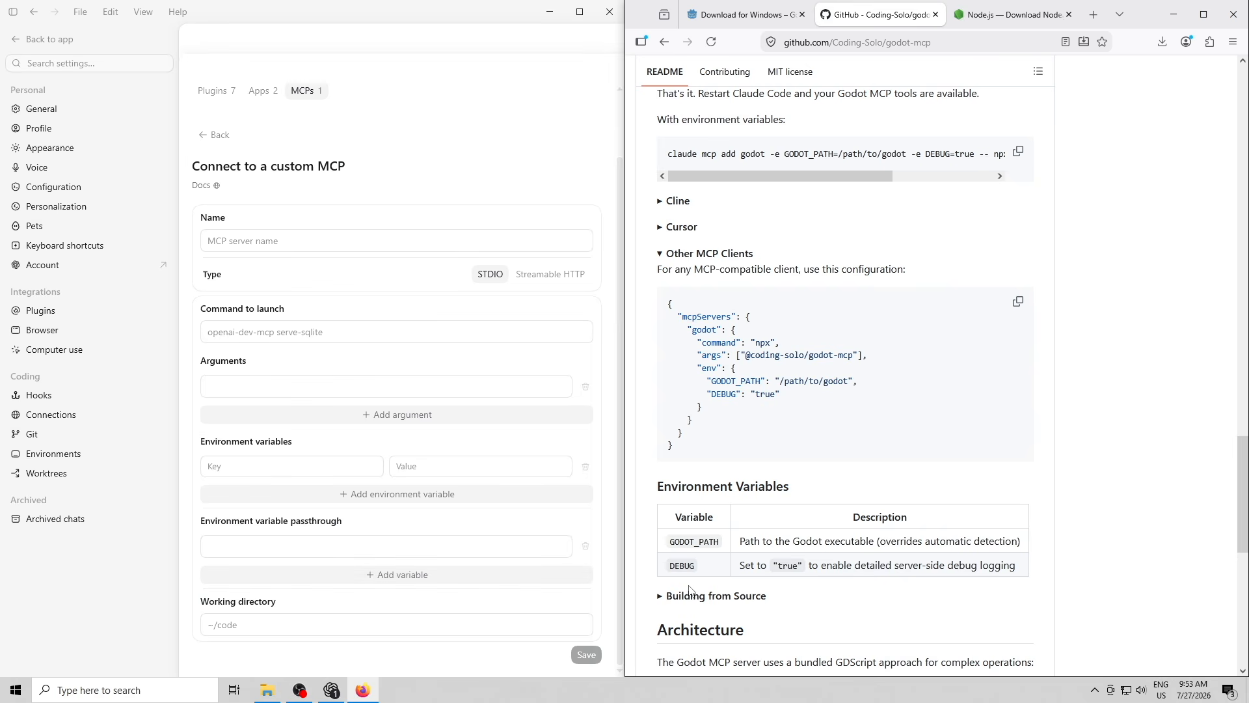
- Name the custom MCP server godot, copying the name from the README configuration
scroll(379, 243, up, 1)
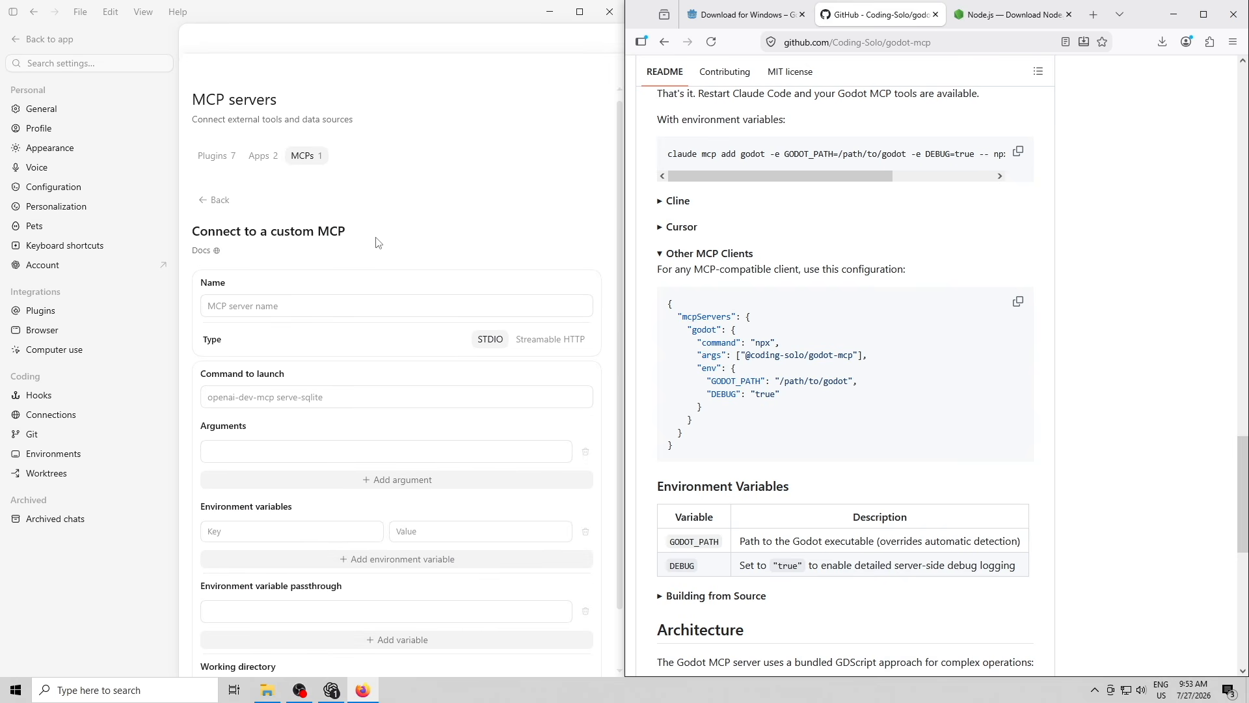
scroll(371, 246, down, 1)
click(312, 235)
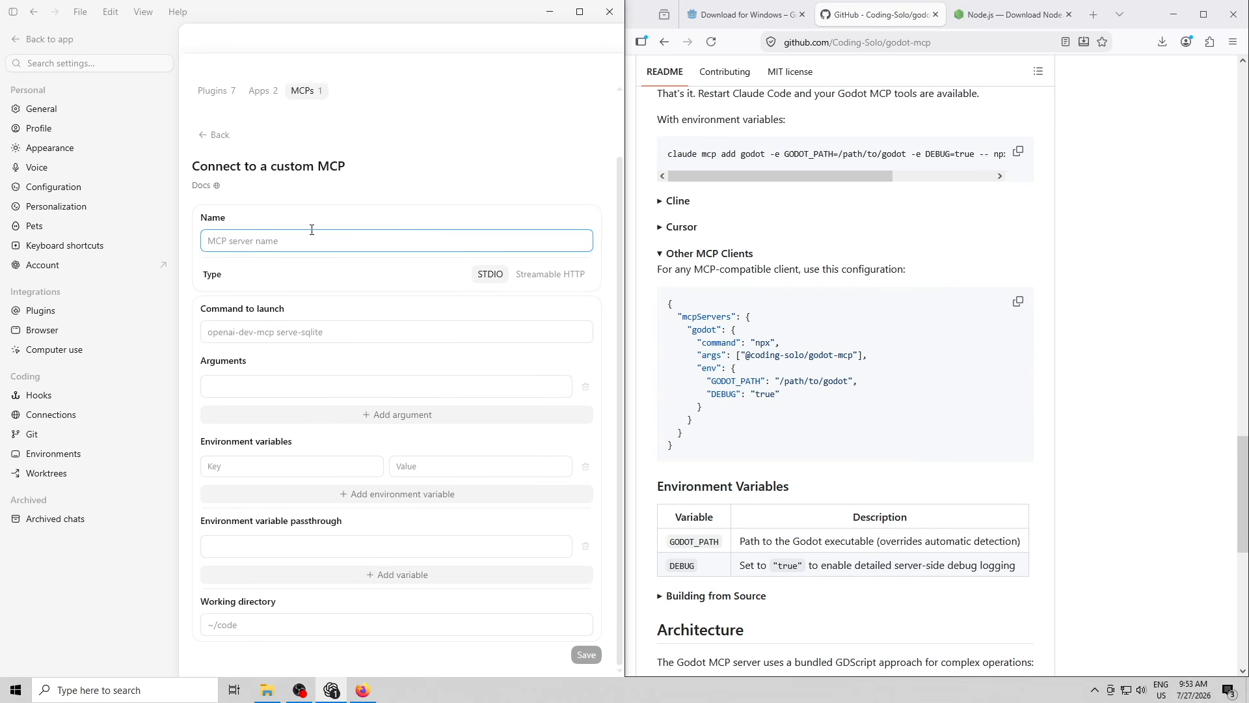
double_click(702, 329)
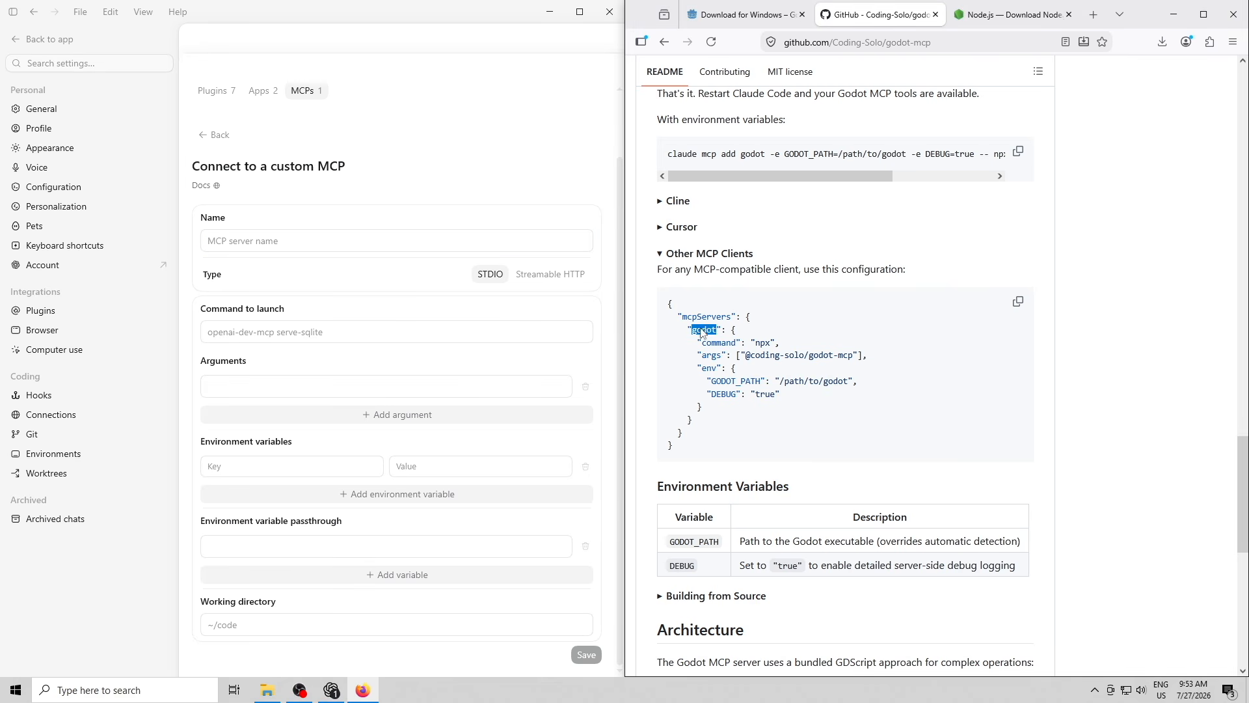
key(ctrl+c)
right_click(278, 240)
click(314, 307)
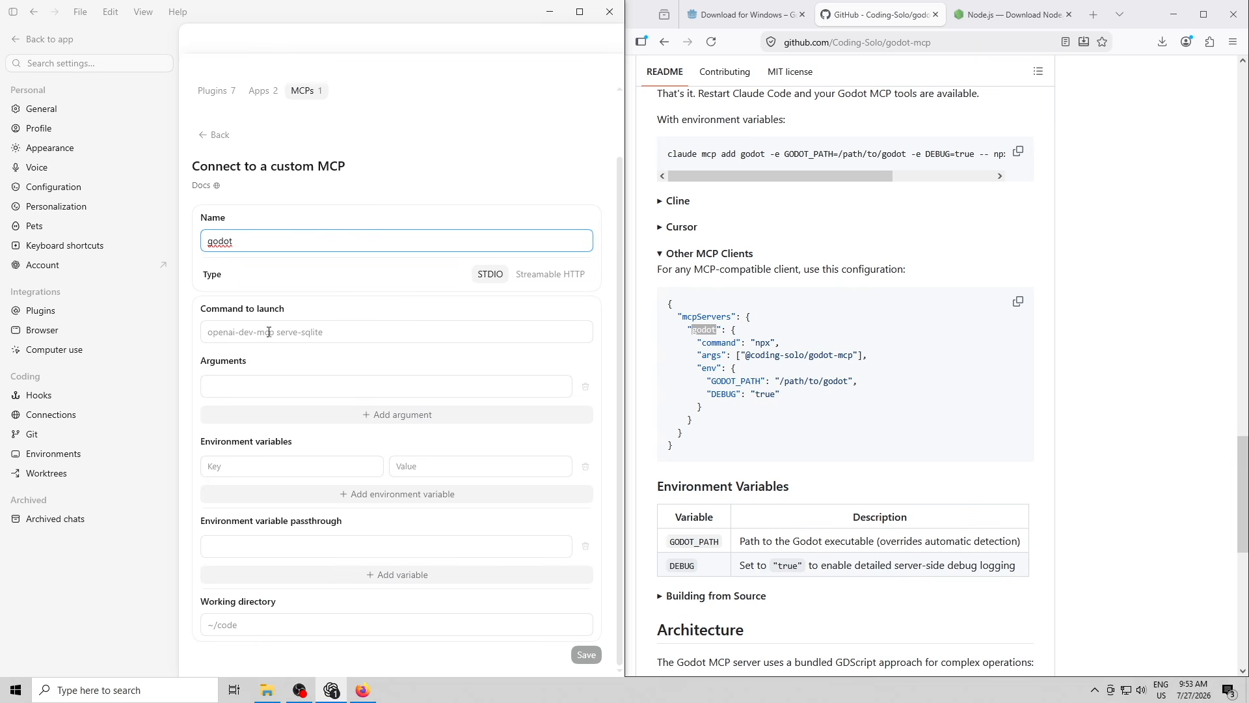
- Set the server's launch command to npx, copied from the README configuration
click(269, 332)
double_click(762, 343)
right_click(763, 342)
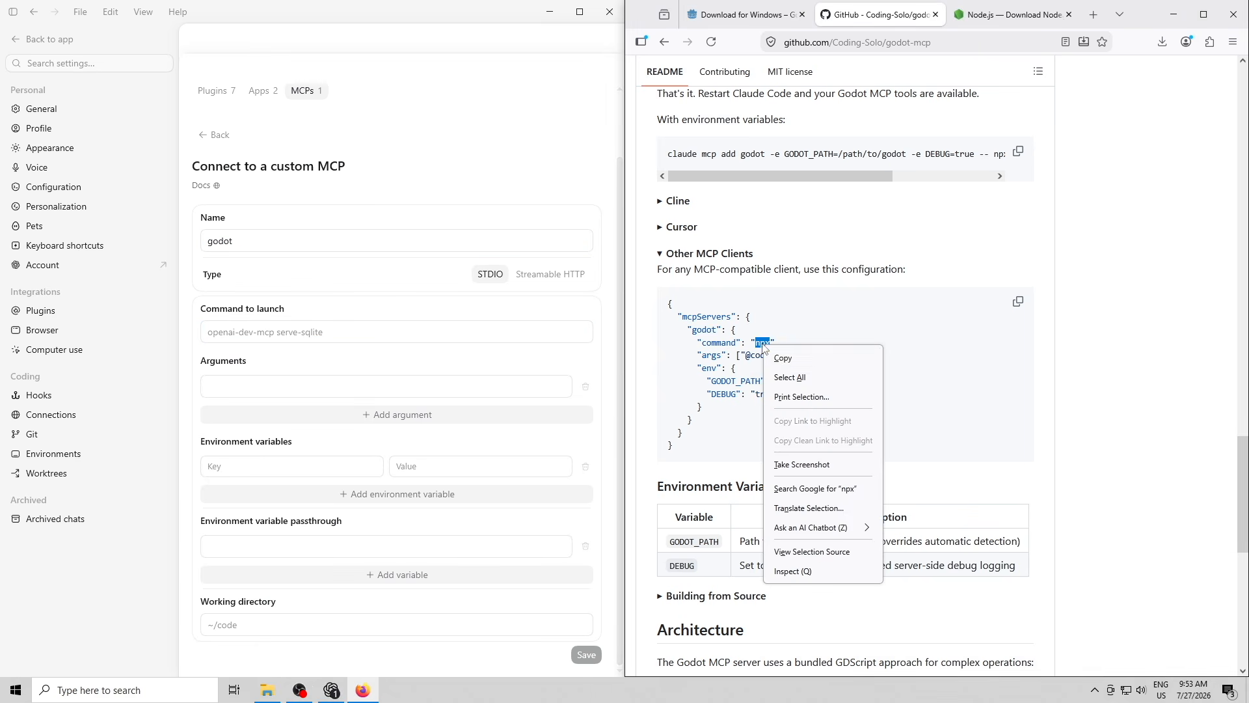
click(781, 357)
right_click(284, 338)
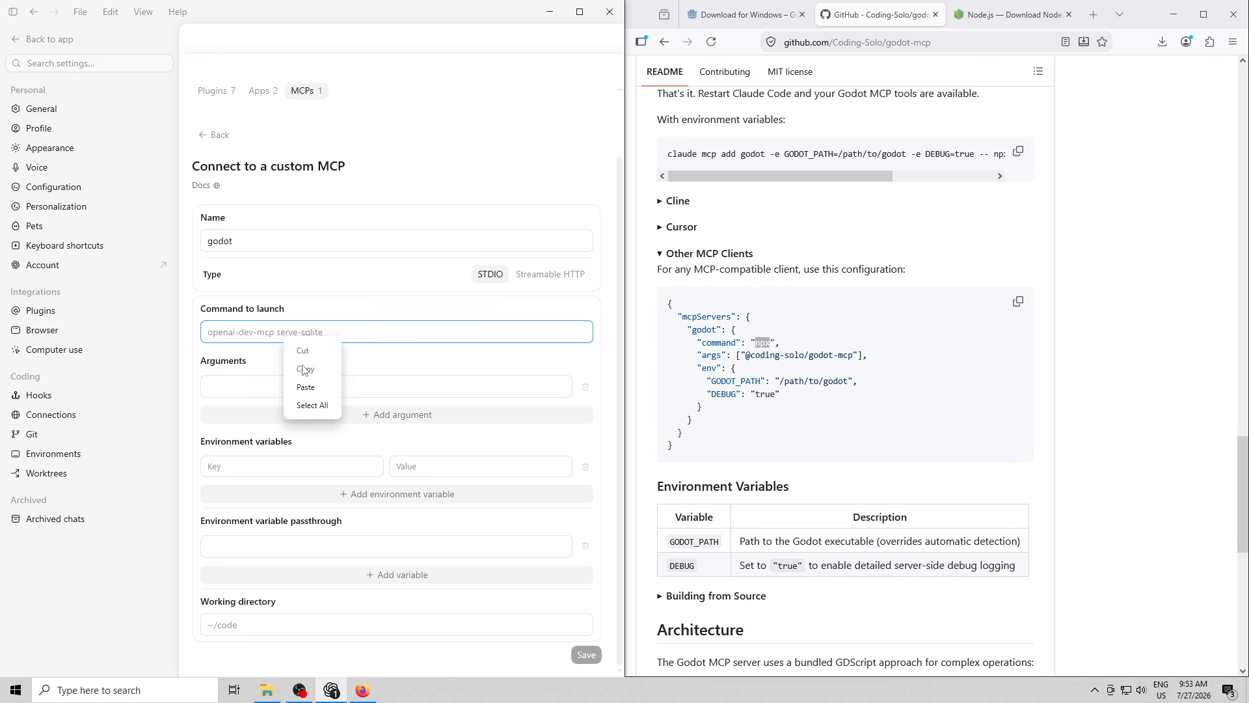
click(306, 387)
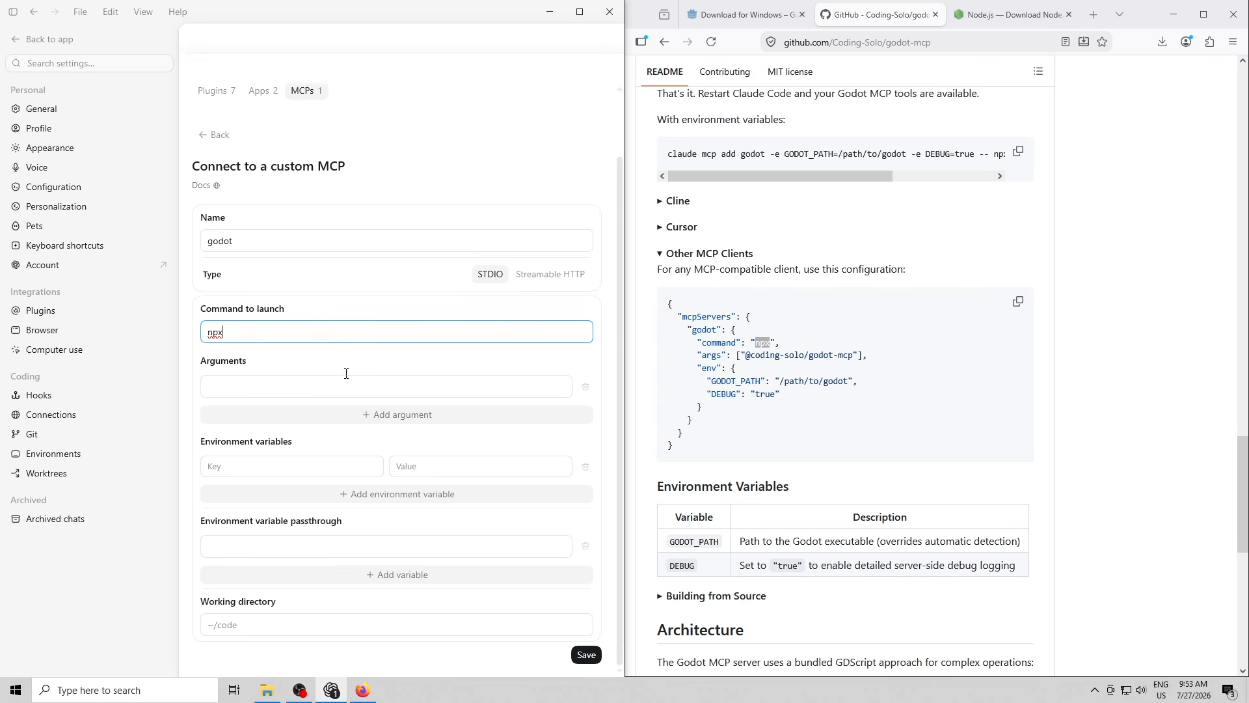
click(750, 356)
right_click(852, 360)
click(858, 375)
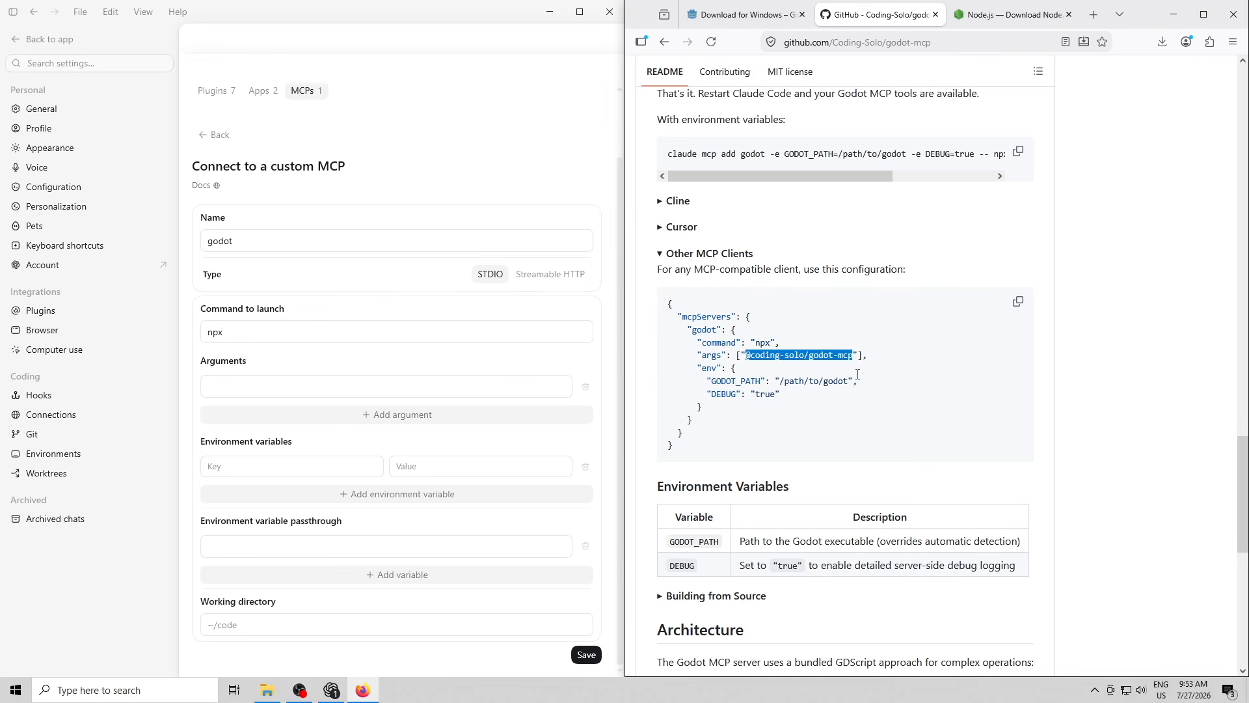
right_click(238, 378)
click(266, 434)
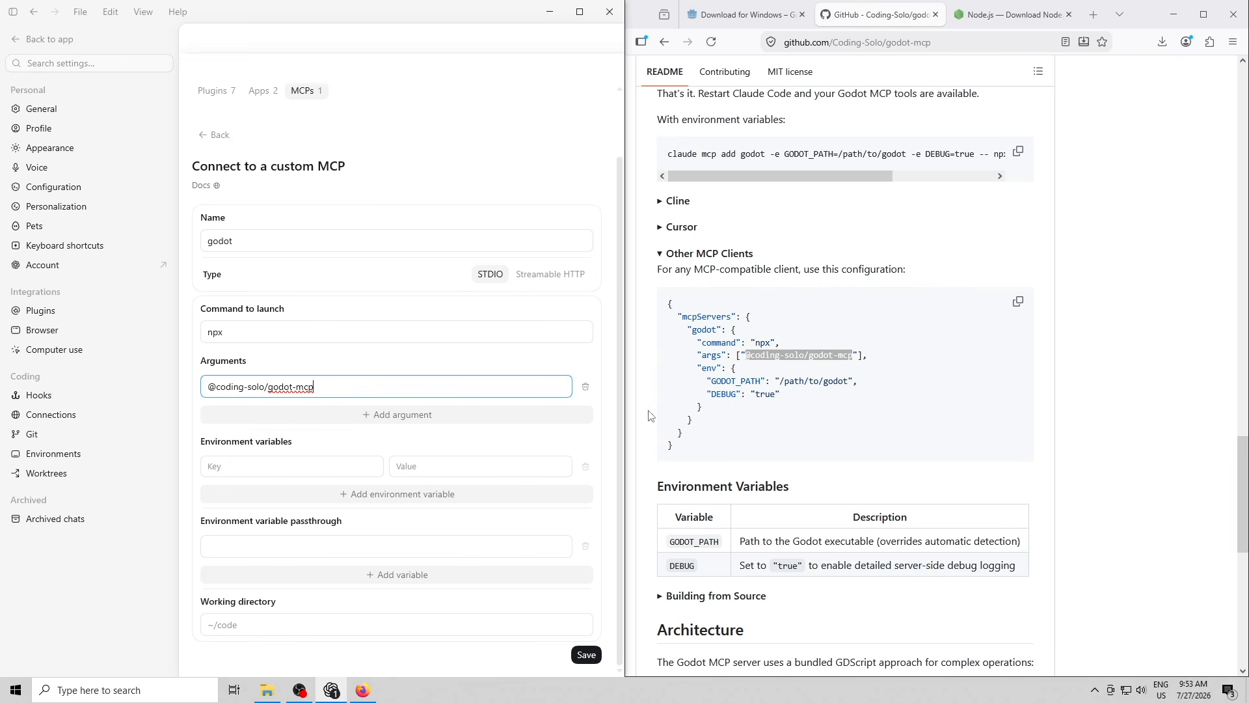
- Enter GODOT_PATH as the first environment variable's key, copied from the README configuration
scroll(740, 327, down, 2)
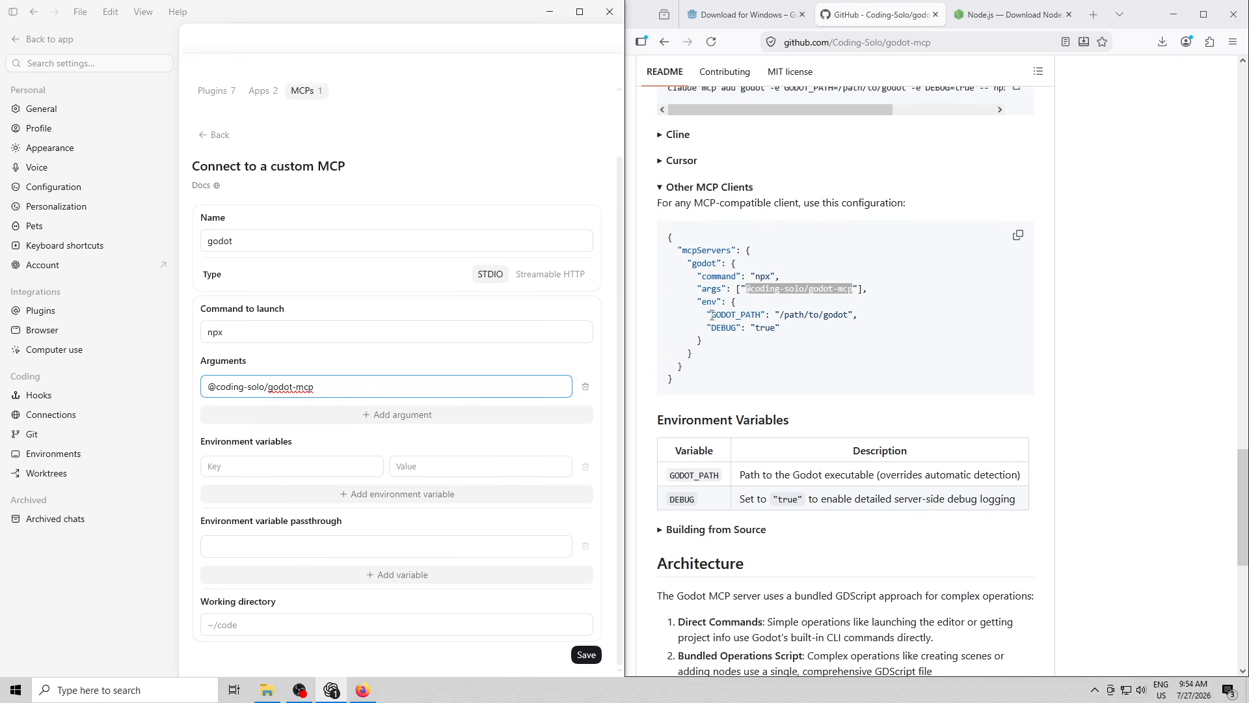
drag(712, 315, 757, 315)
right_click(757, 314)
click(774, 327)
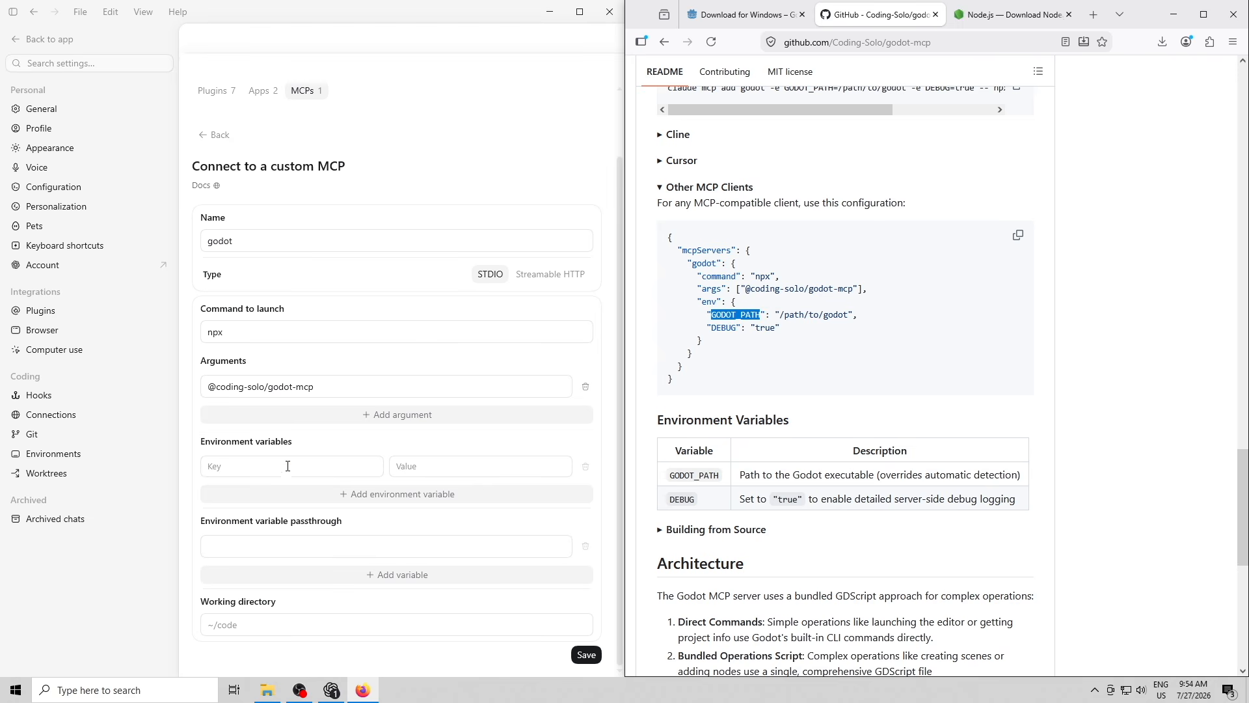
click(264, 467)
right_click(264, 469)
- Copy the Godot application's folder path, C:\Program Files\Godot, from File Explorer for the GODOT_PATH value
click(467, 461)
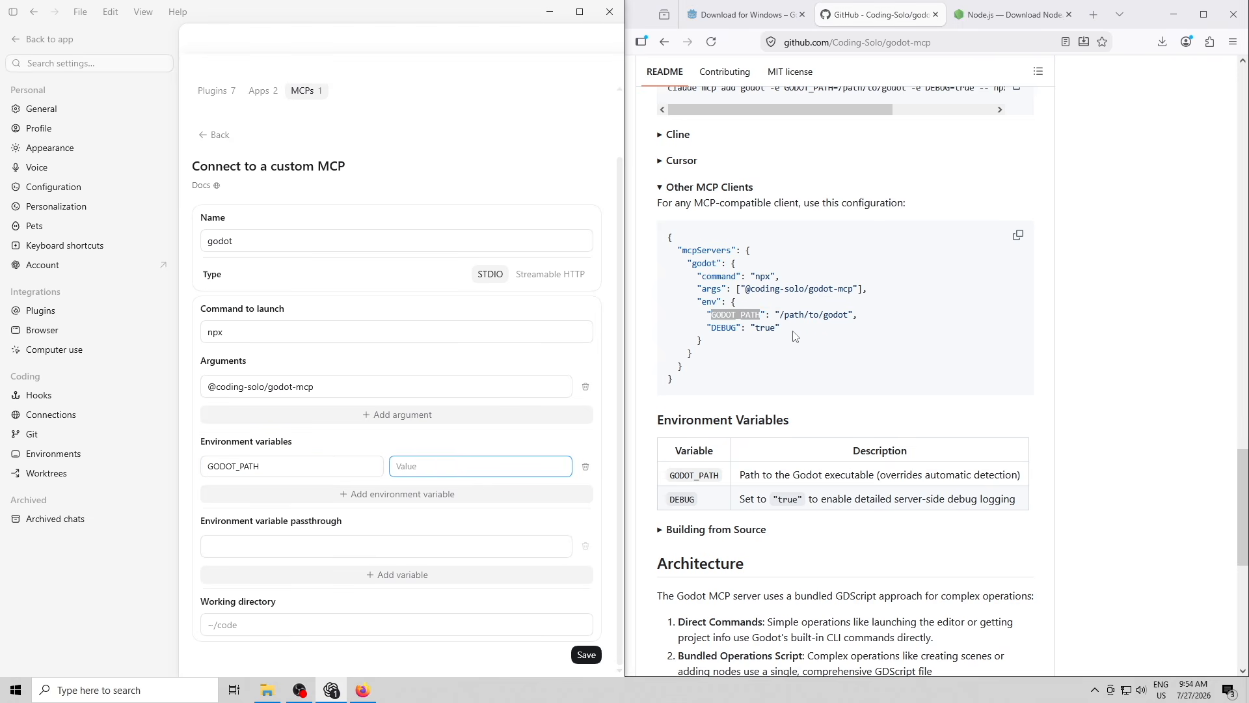
click(276, 695)
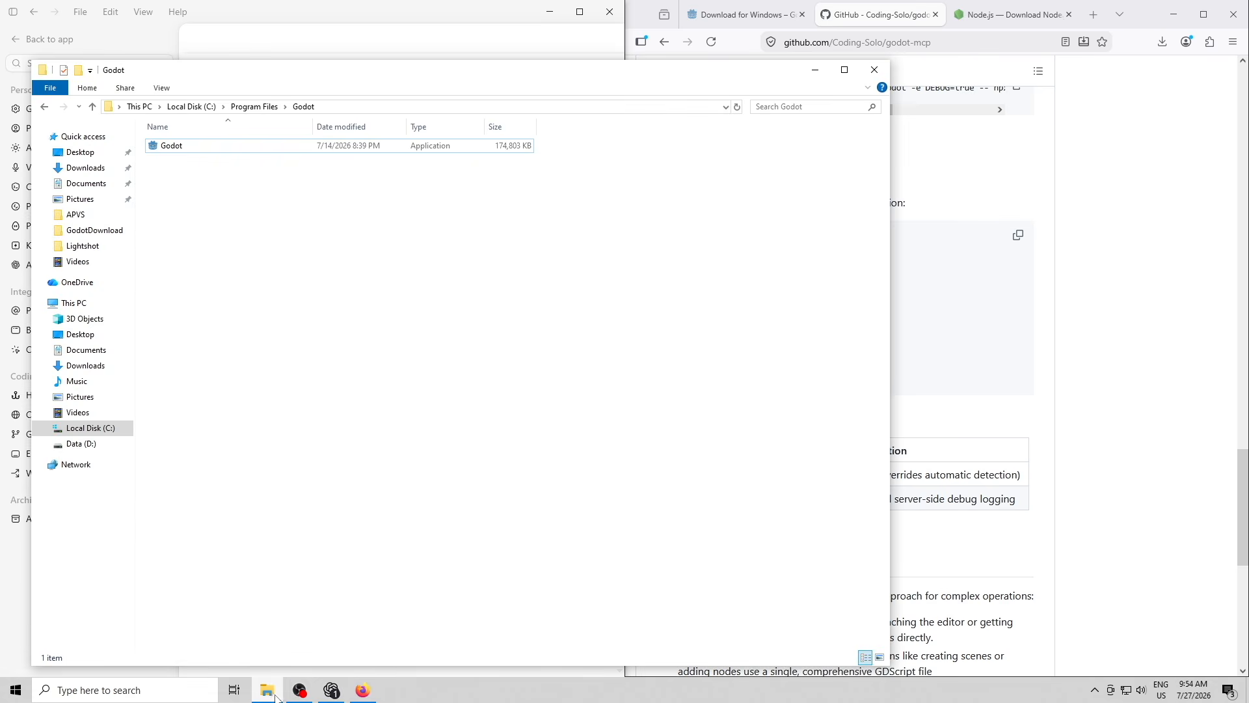
click(337, 108)
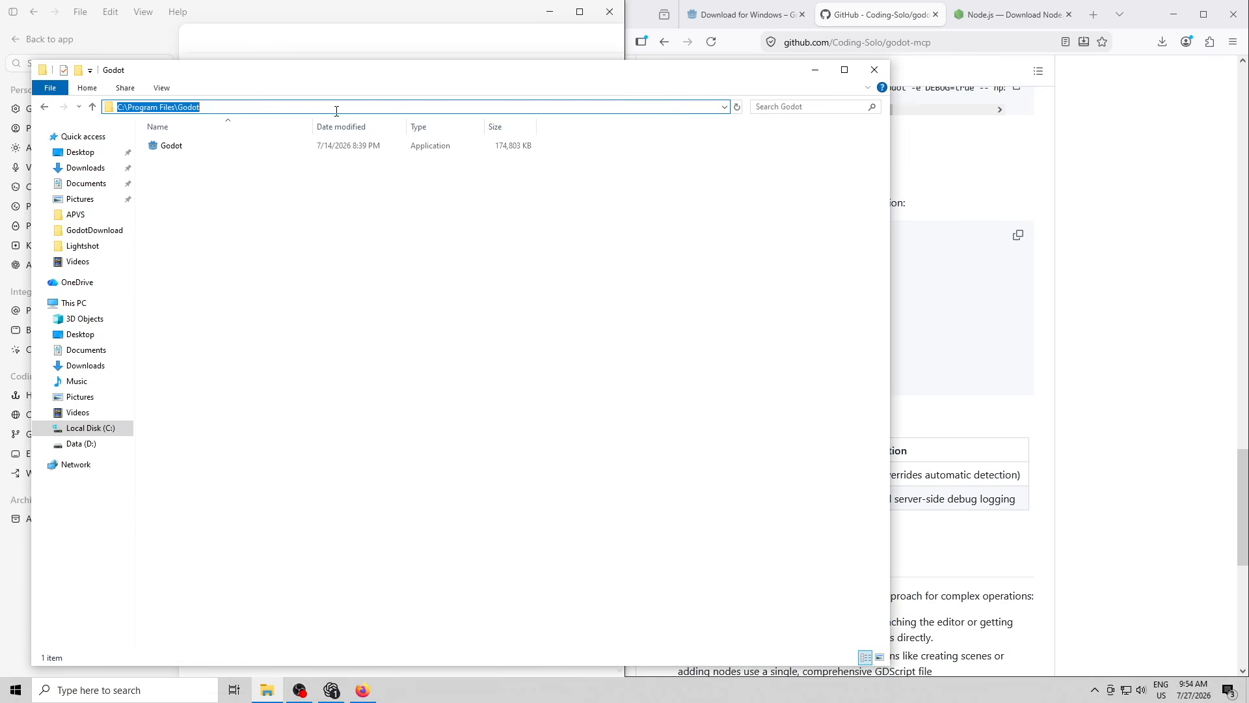
right_click(188, 105)
click(218, 148)
click(293, 270)
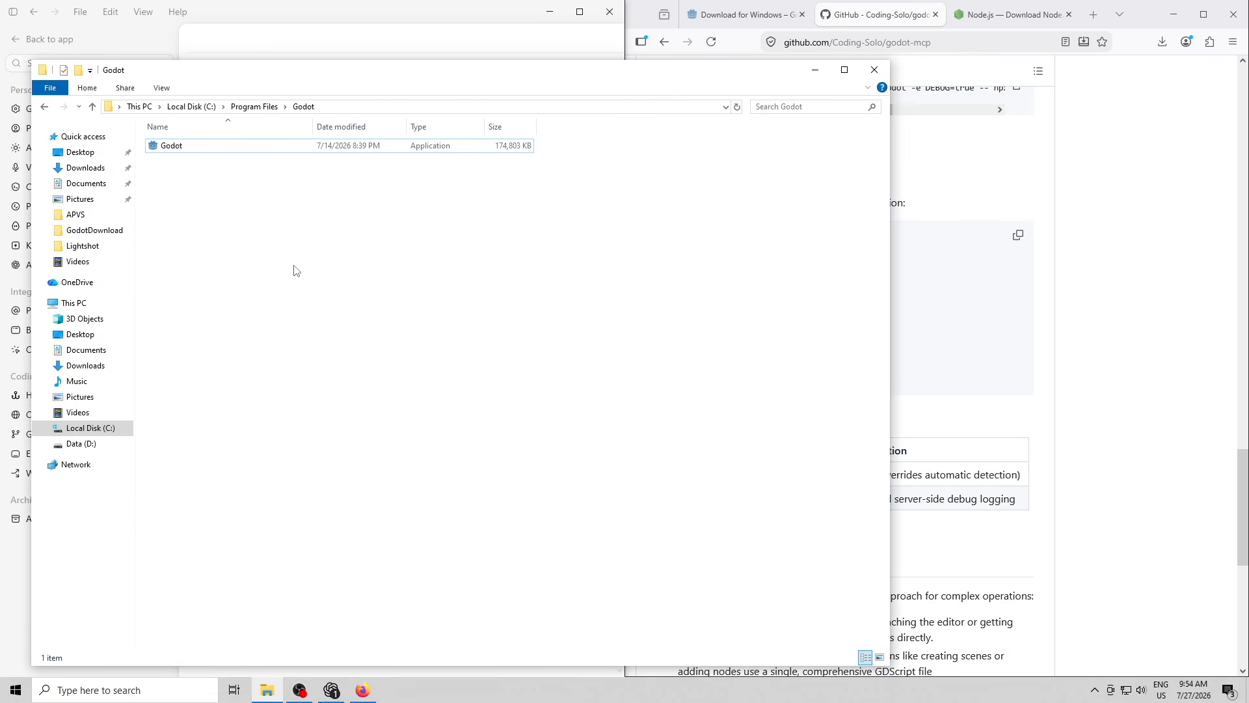
- Copy the location C:\Program Files\Godot from the Godot application's file properties and close them without changes
click(248, 150)
right_click(248, 150)
click(276, 478)
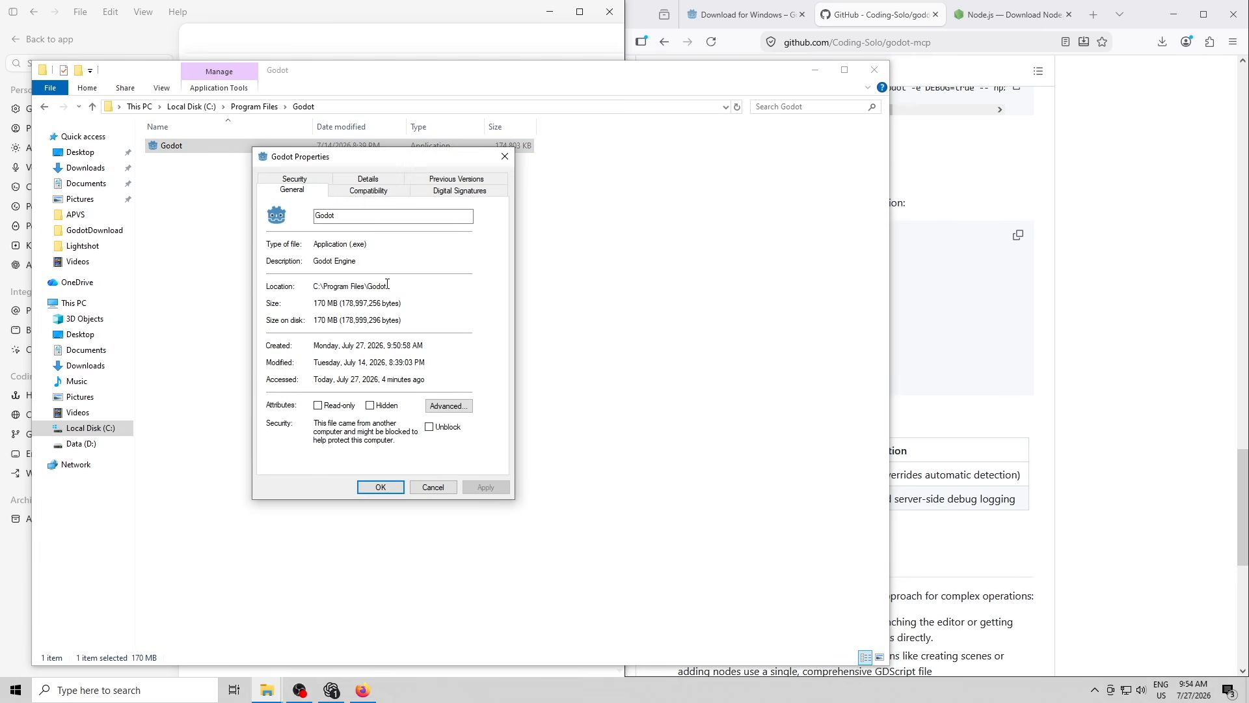
right_click(336, 287)
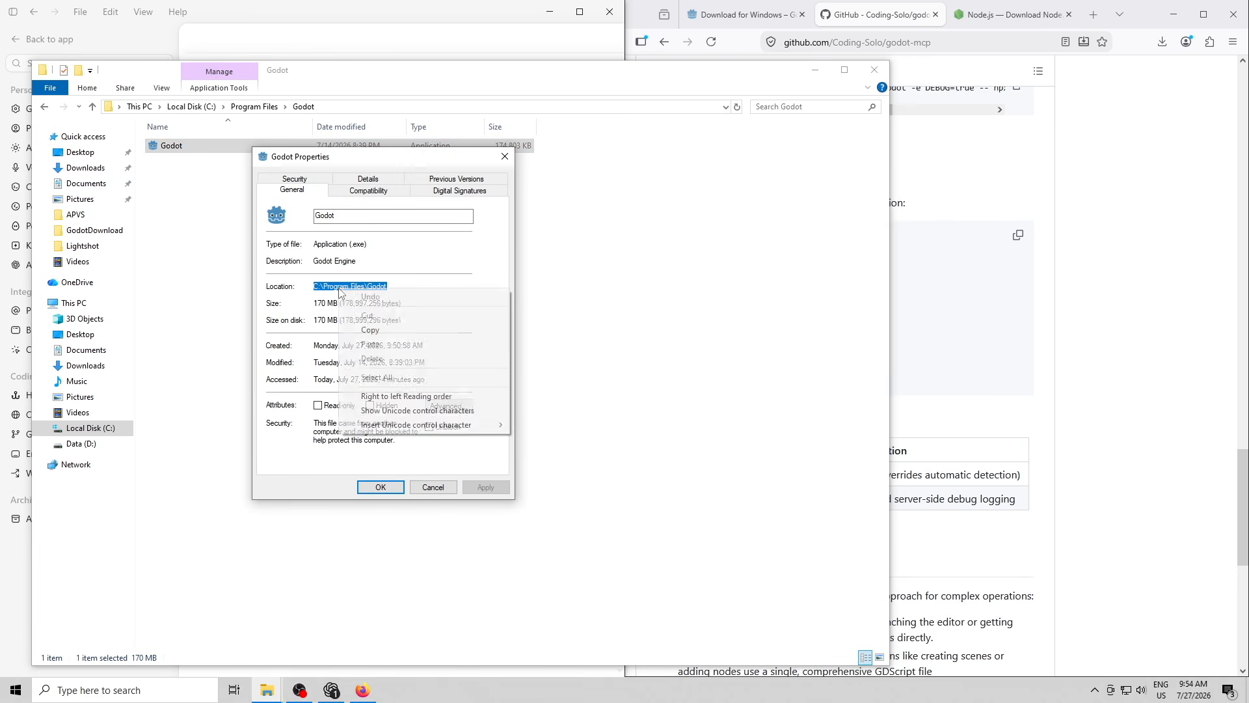
click(364, 324)
click(432, 487)
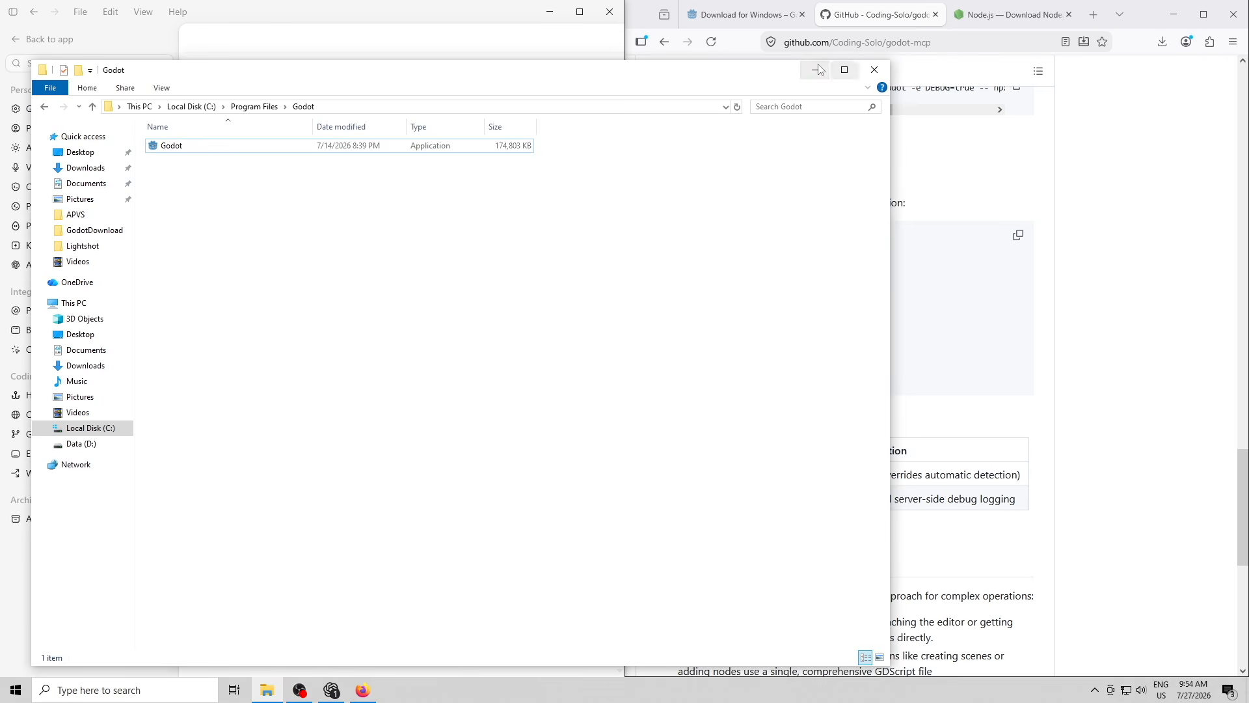
- Back in the Codex server form, set the GODOT_PATH value to C:\\Program Files\\Godot\\Godot.exe, with doubled backslashes
click(818, 69)
right_click(410, 464)
click(432, 514)
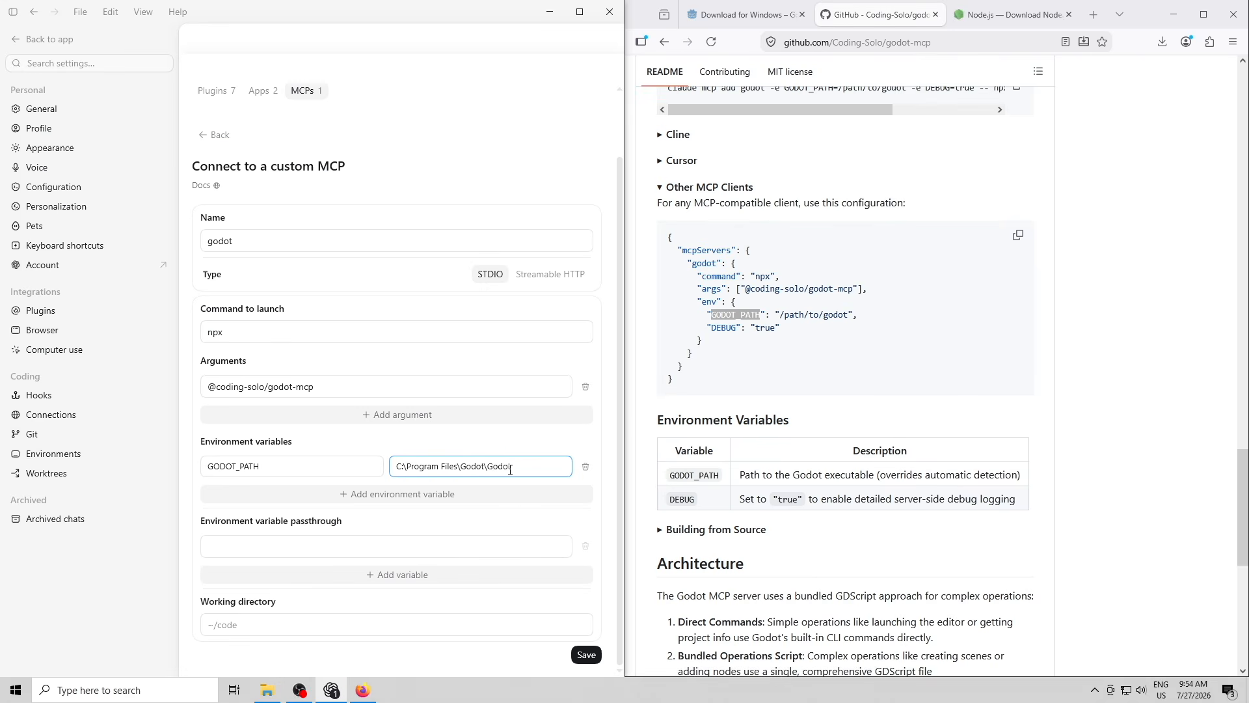
click(407, 465)
text(\)
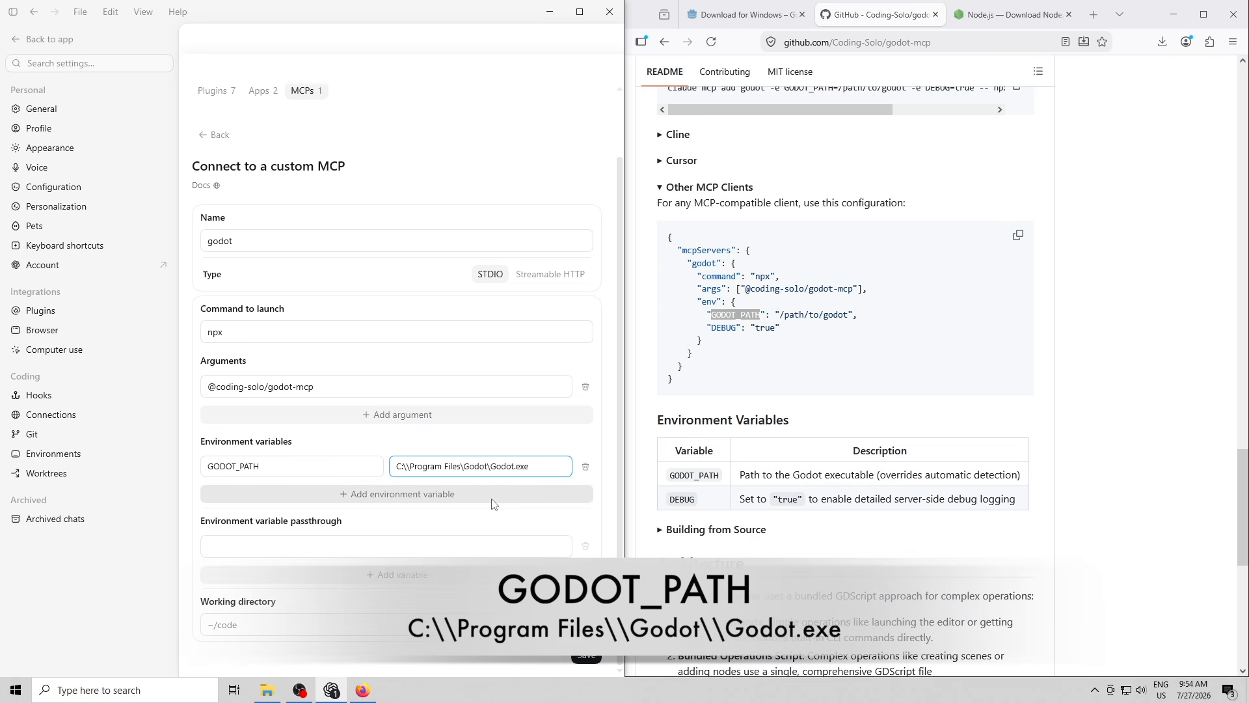
text(\)
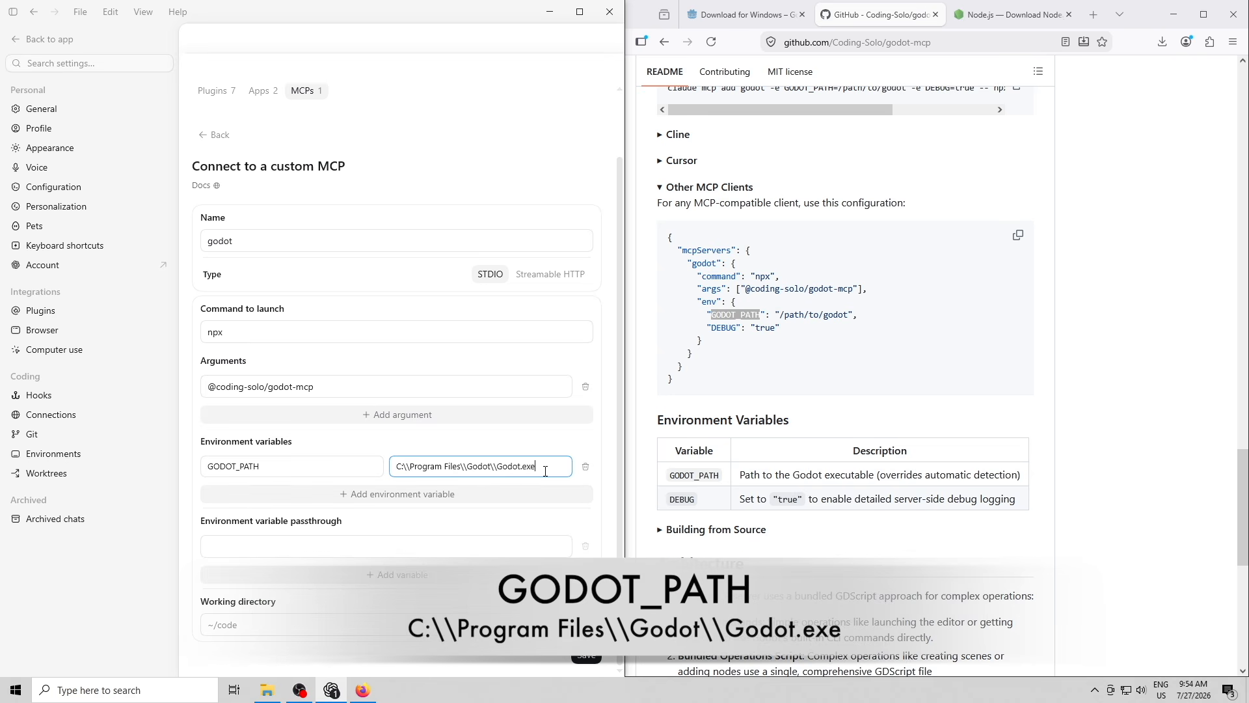
- Add a second environment variable with the key DEBUG, copied from the README configuration
click(384, 495)
double_click(723, 327)
key(ctrl+c)
right_click(723, 327)
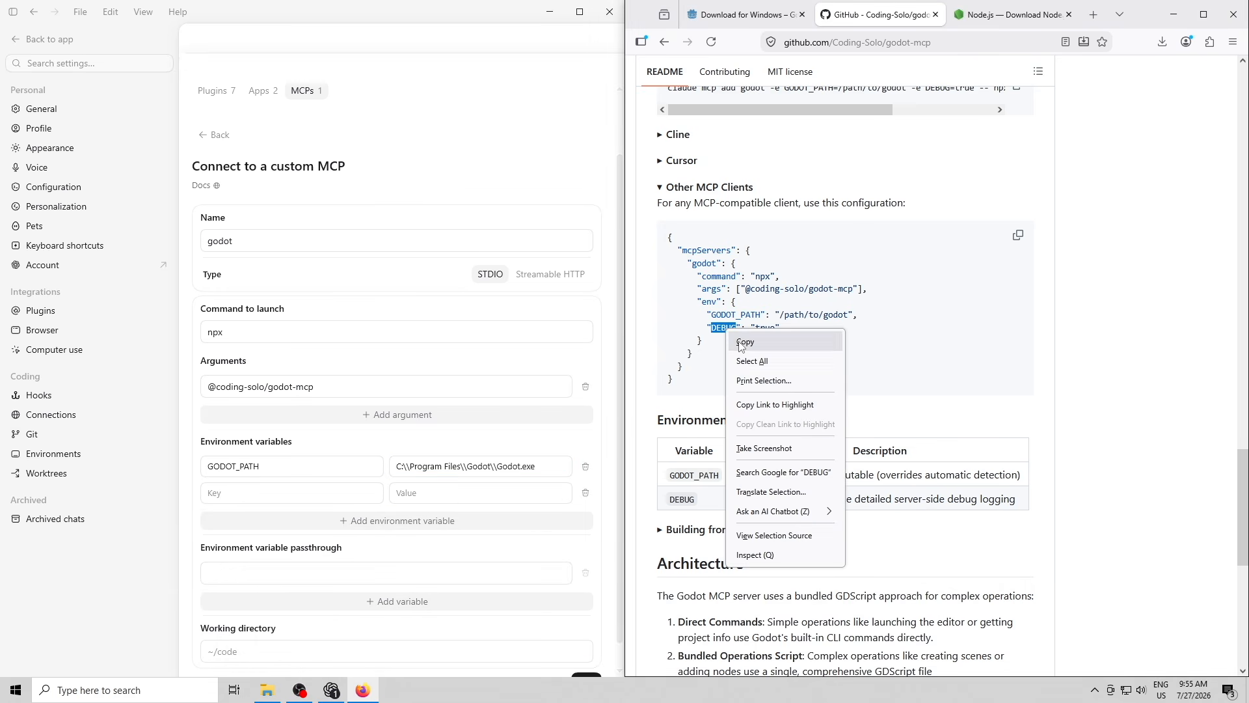
click(741, 343)
right_click(261, 500)
click(287, 545)
- Set the DEBUG variable's value to true, copied from the README configuration, and save the godot server
click(400, 494)
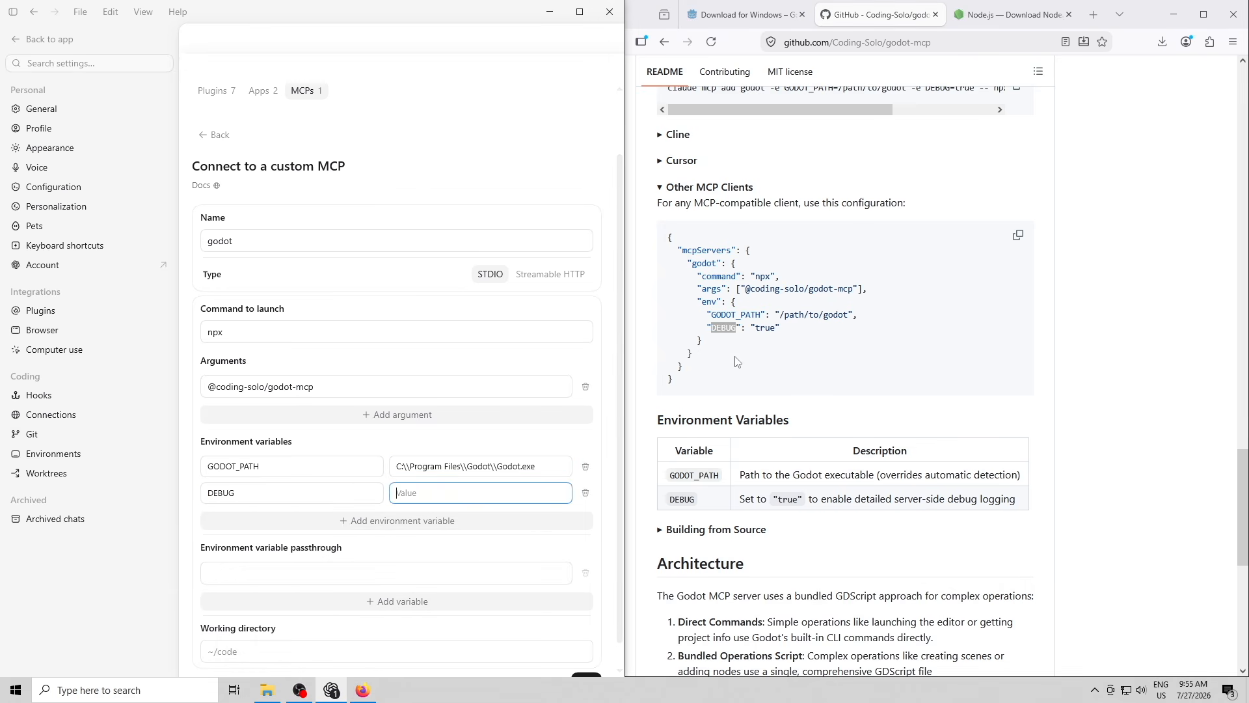
double_click(765, 327)
right_click(773, 328)
click(807, 341)
right_click(445, 499)
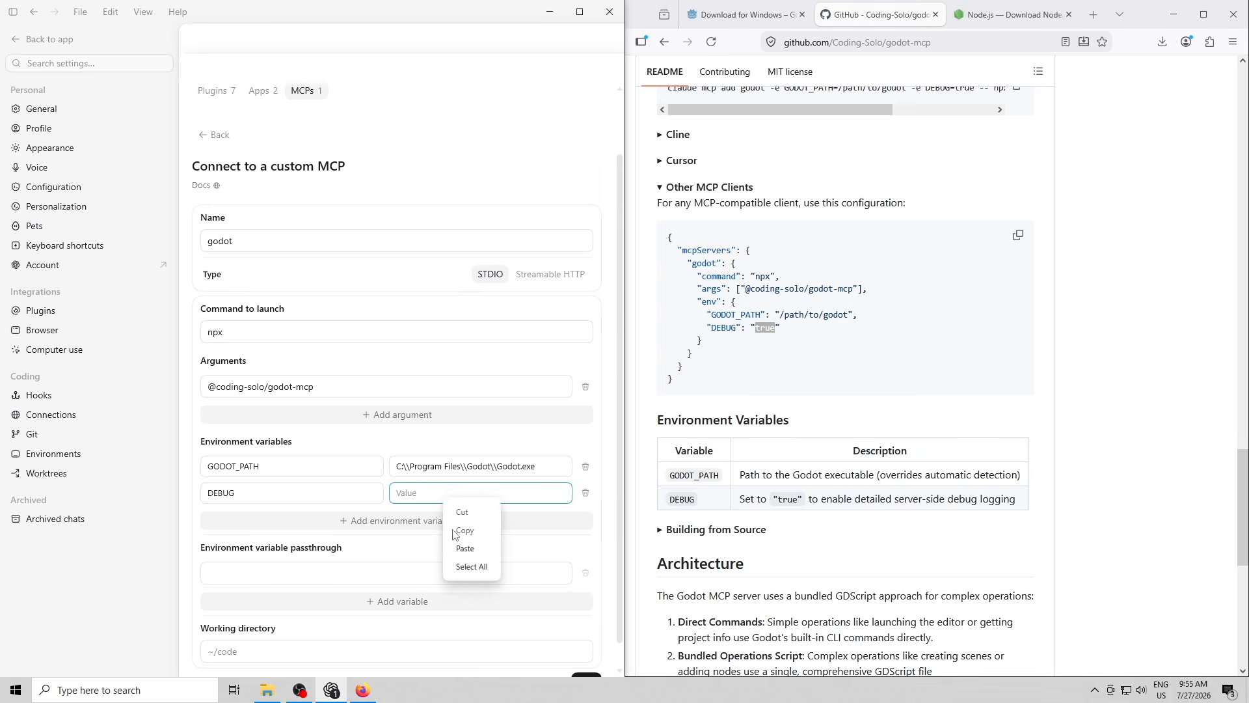
click(466, 544)
scroll(355, 550, down, 1)
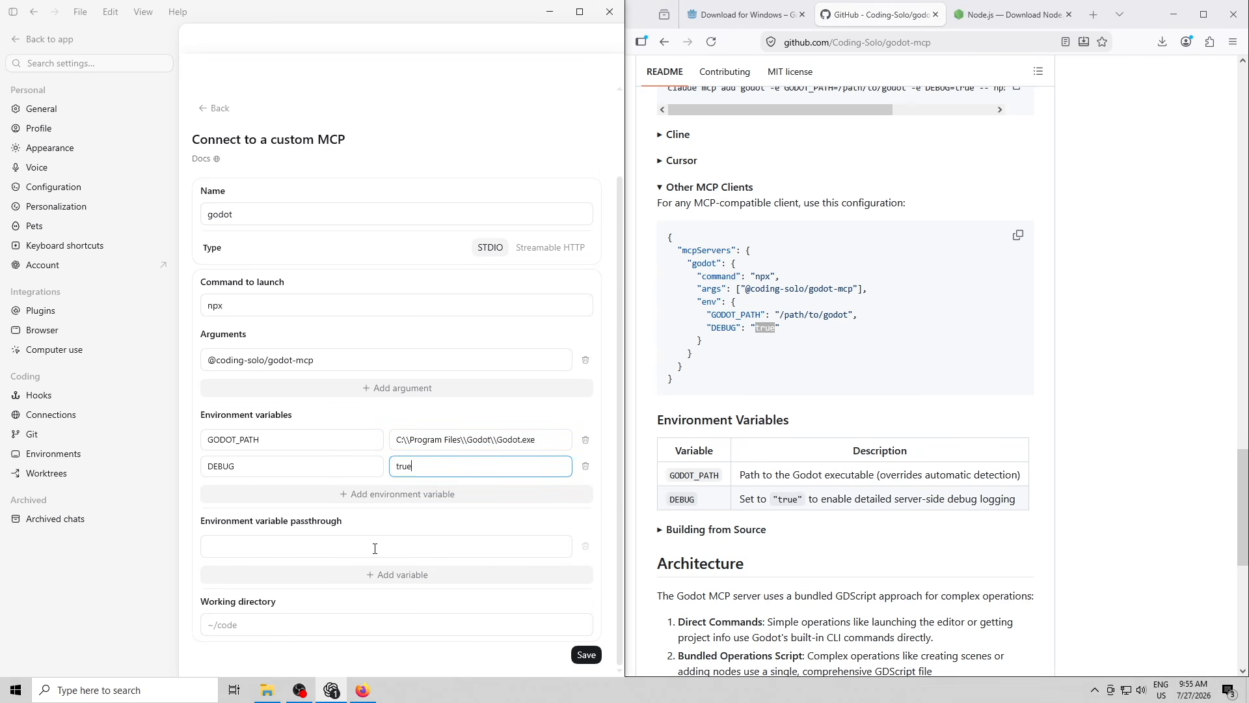
click(585, 655)
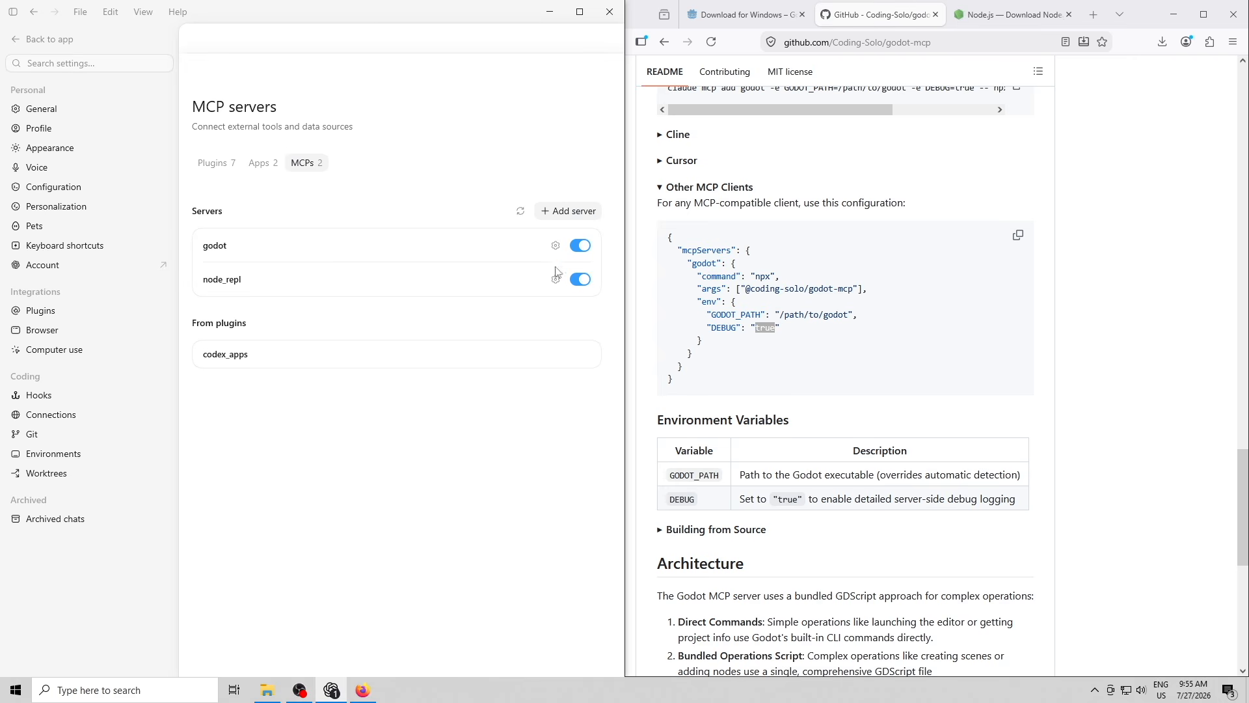
- Minimize the browser, leave the settings for the main app view and switch from ChatGPT to Codex mode
click(1174, 14)
double_click(469, 29)
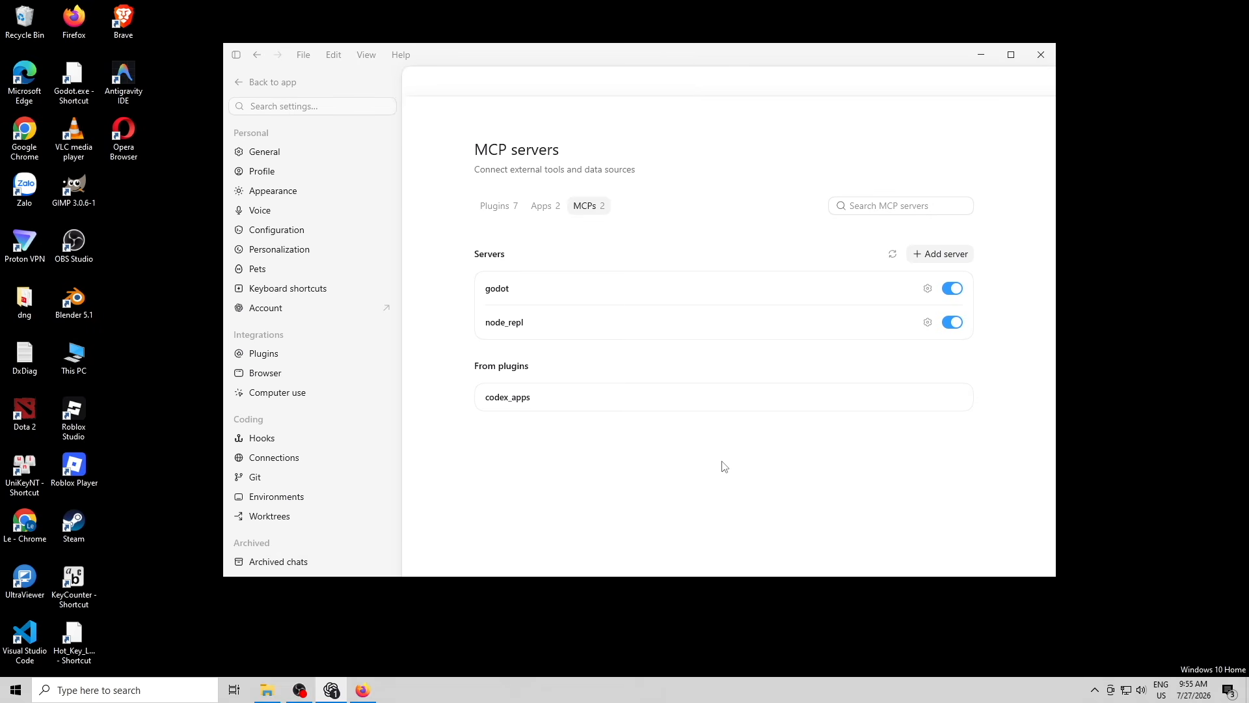
click(238, 80)
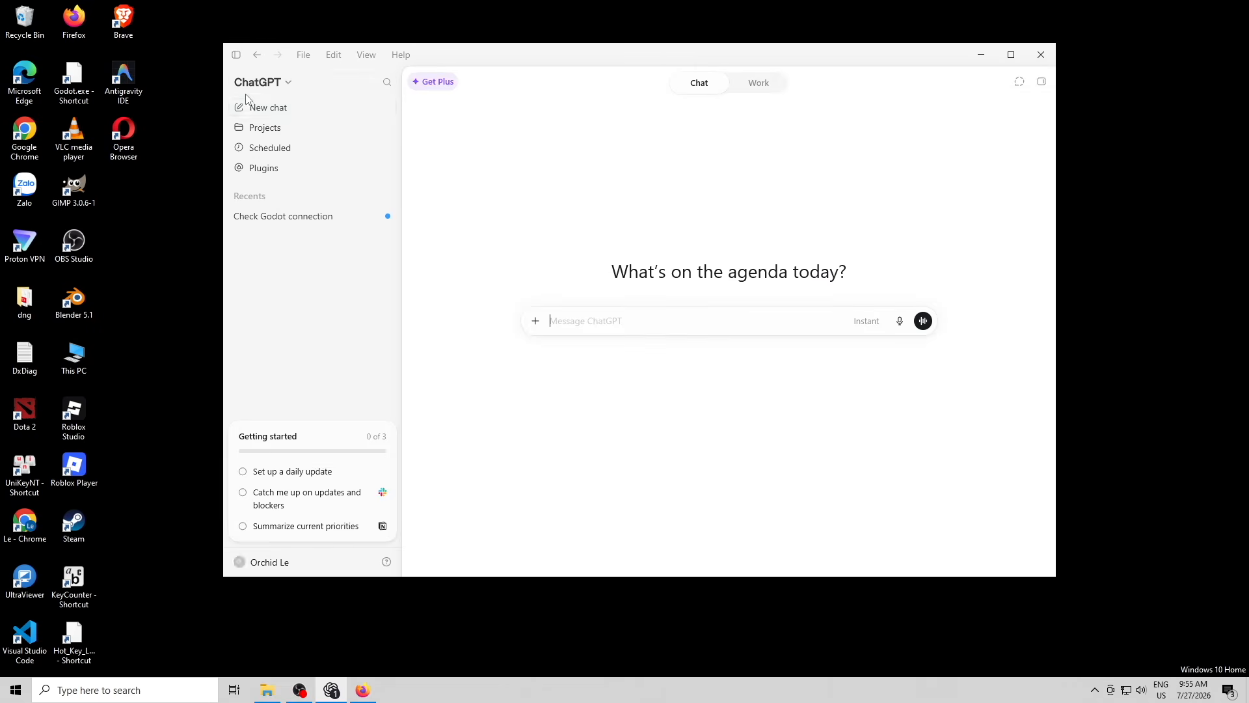
drag(390, 92, 361, 92)
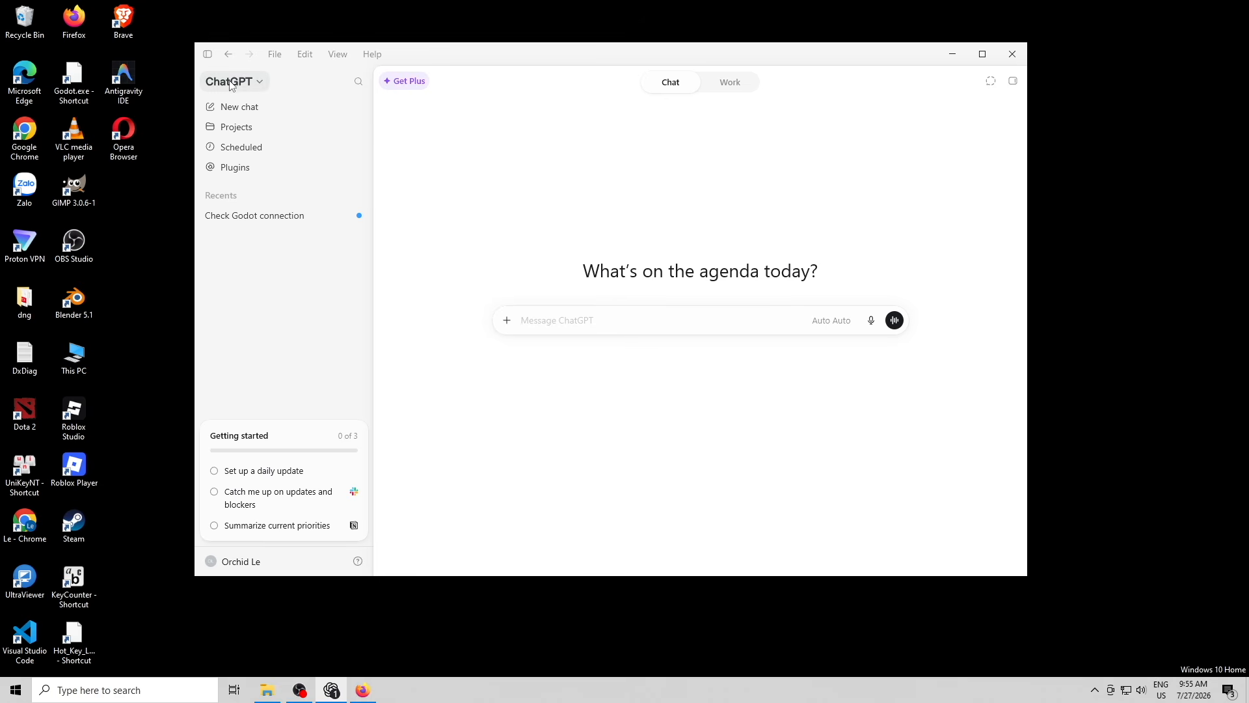
click(255, 82)
click(239, 140)
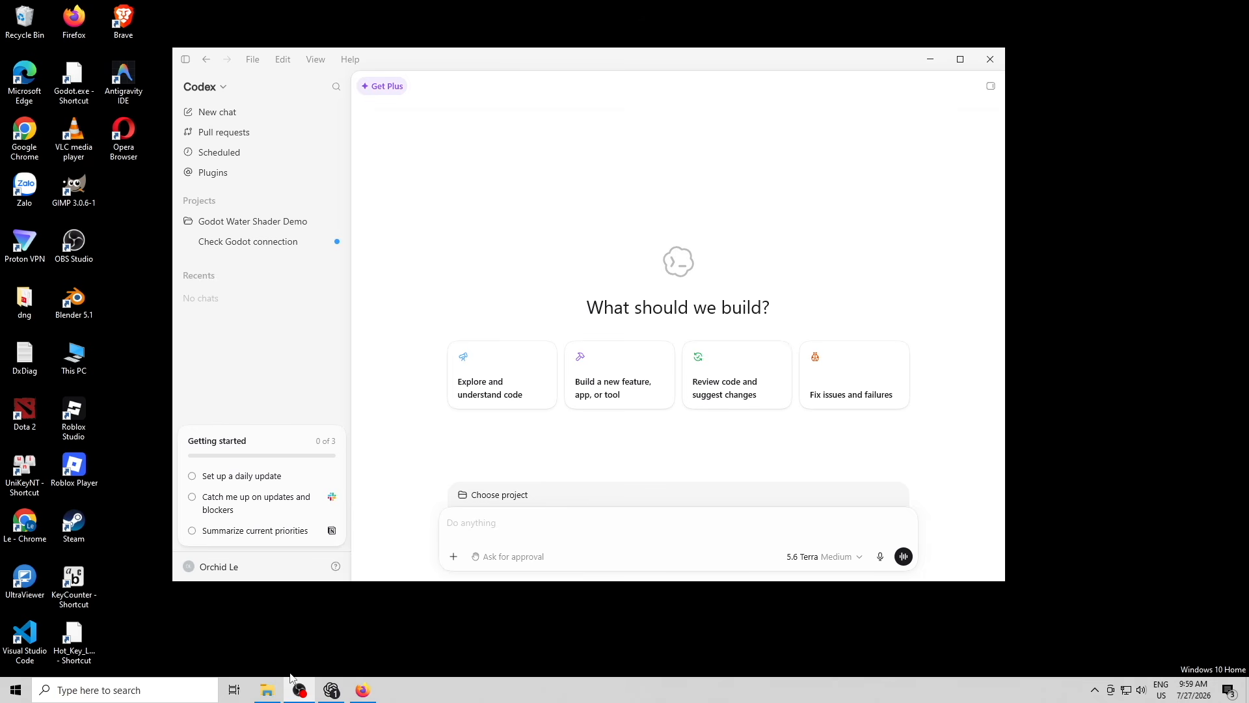
- Launch Godot from C:\Program Files\Godot, allow it to run past the SmartScreen block, and minimize File Explorer
click(267, 691)
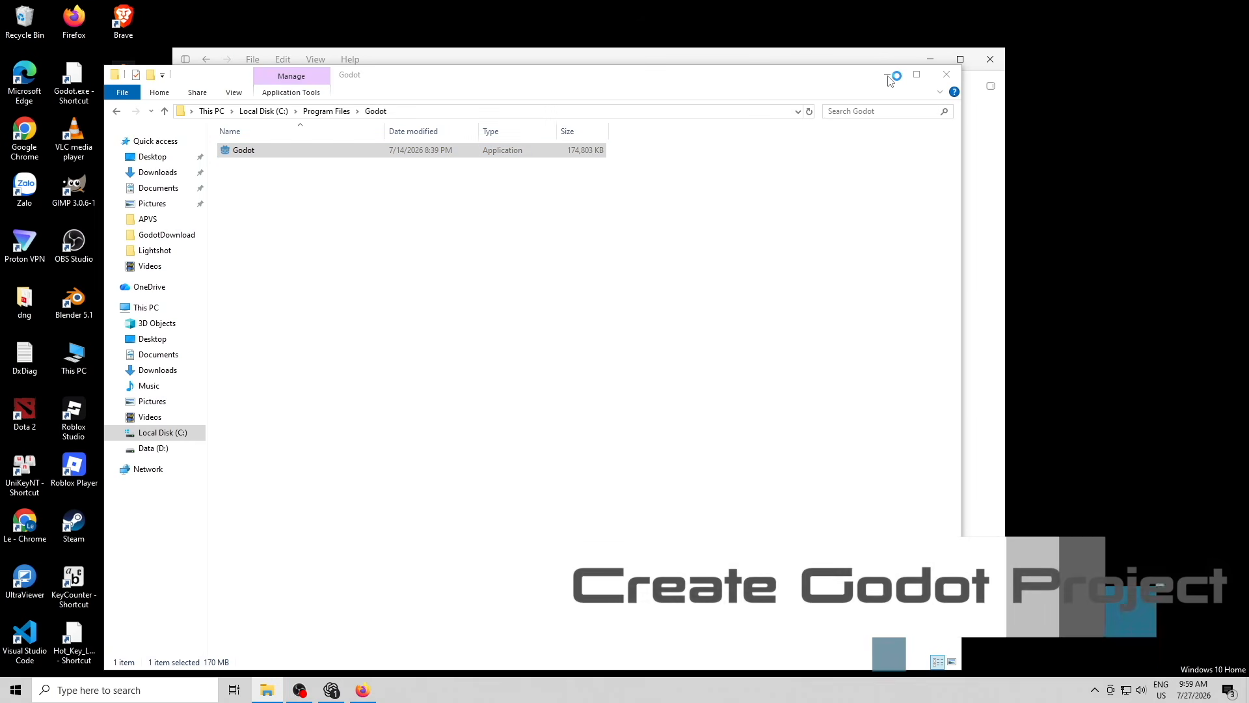
click(485, 251)
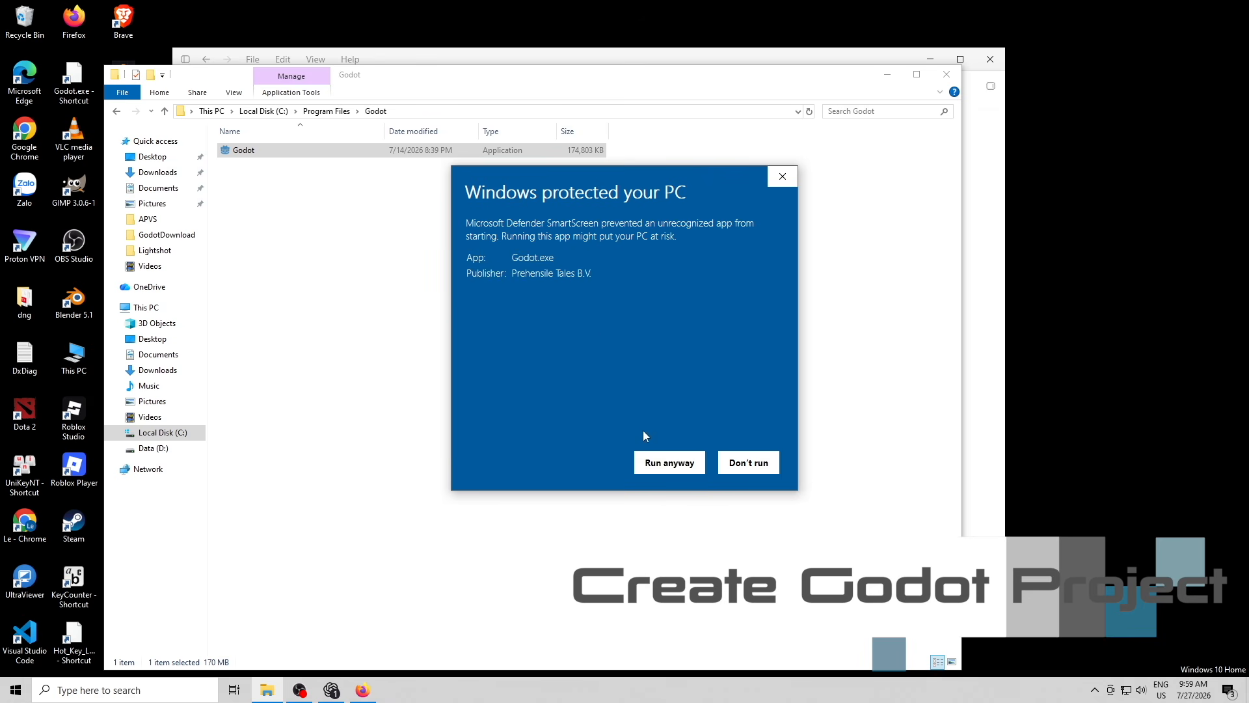
click(669, 463)
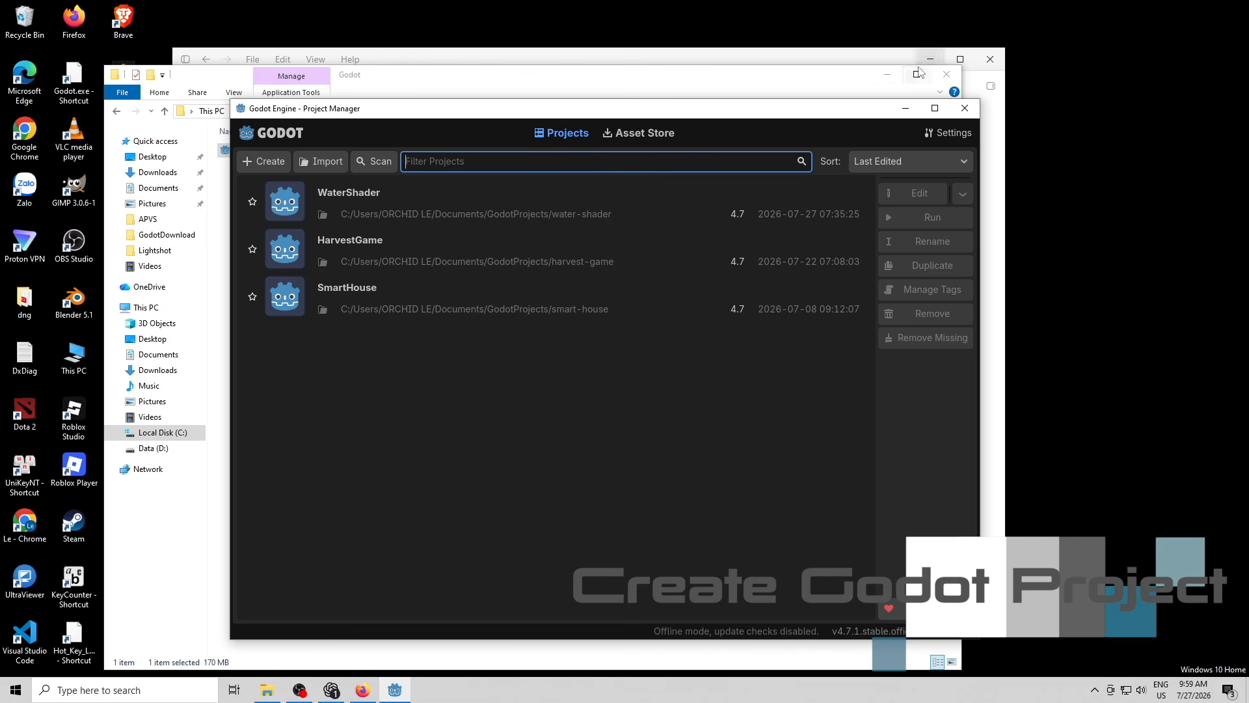
click(889, 73)
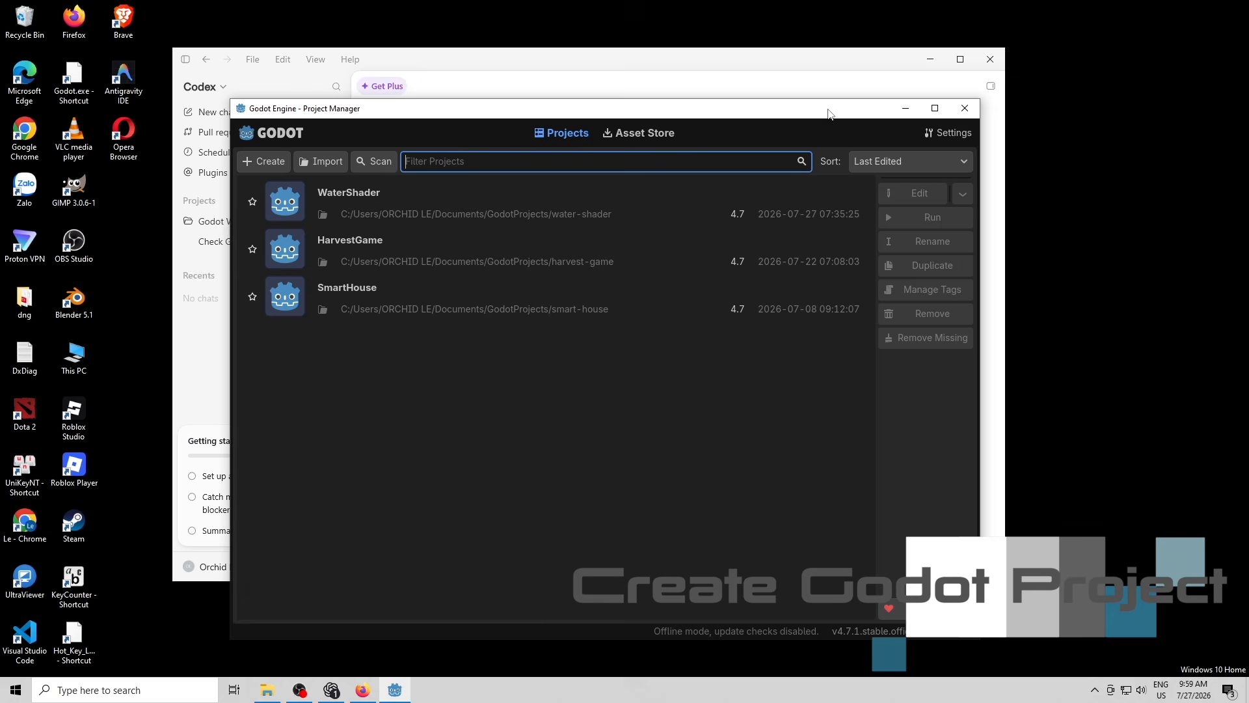
drag(771, 108, 770, 63)
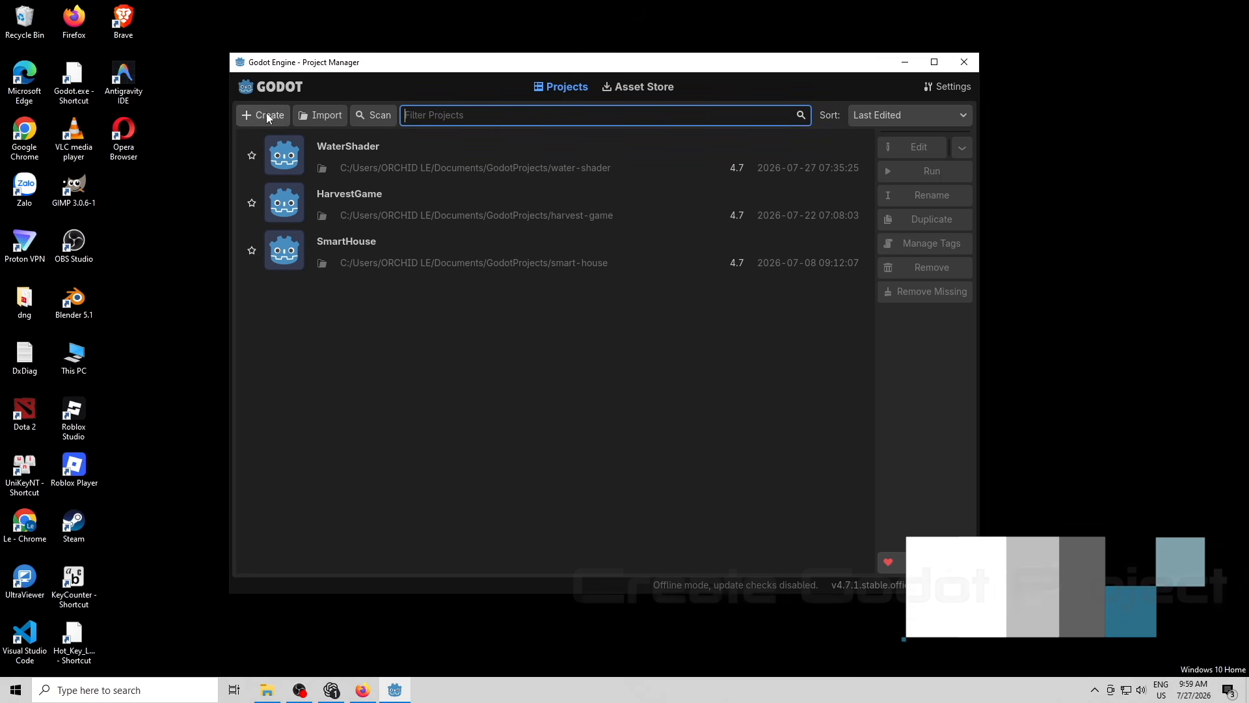
- Create a Godot project named WaterShaderTutor in its own folder inside Documents/GodotProjects, keeping Git as version control metadata
click(267, 116)
click(759, 262)
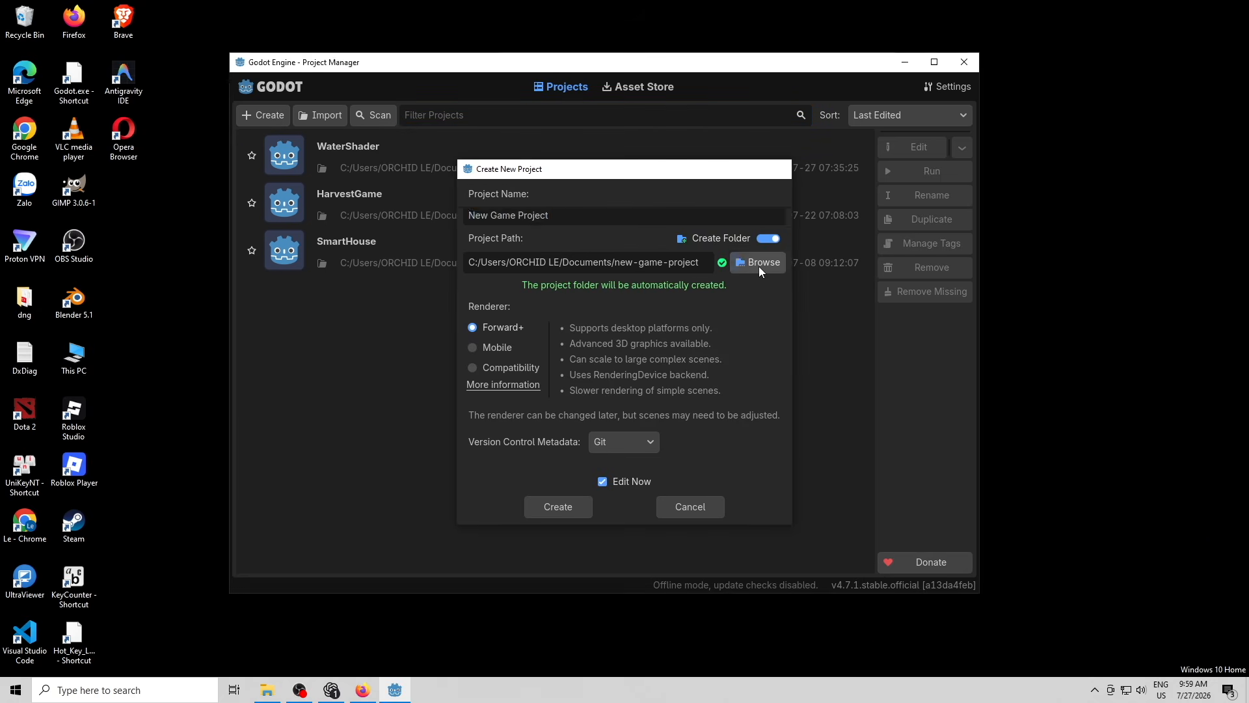
double_click(489, 209)
click(533, 561)
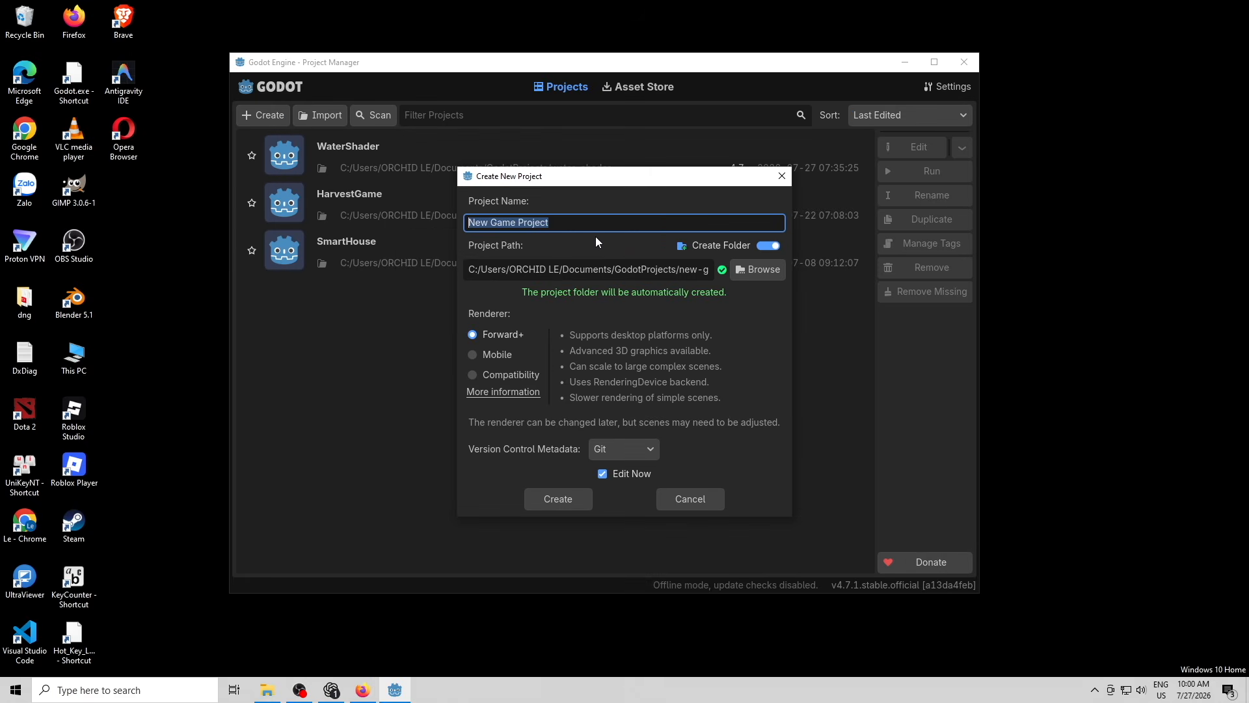
text(WaterShaderT)
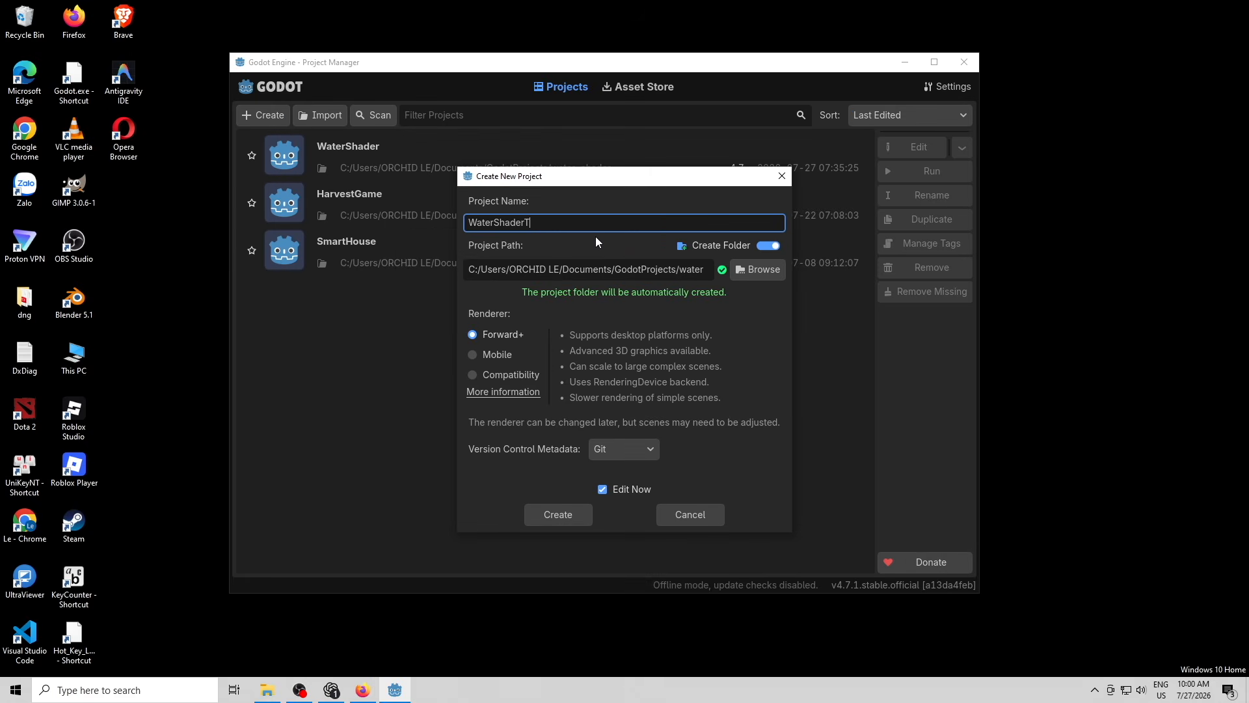
text(utor)
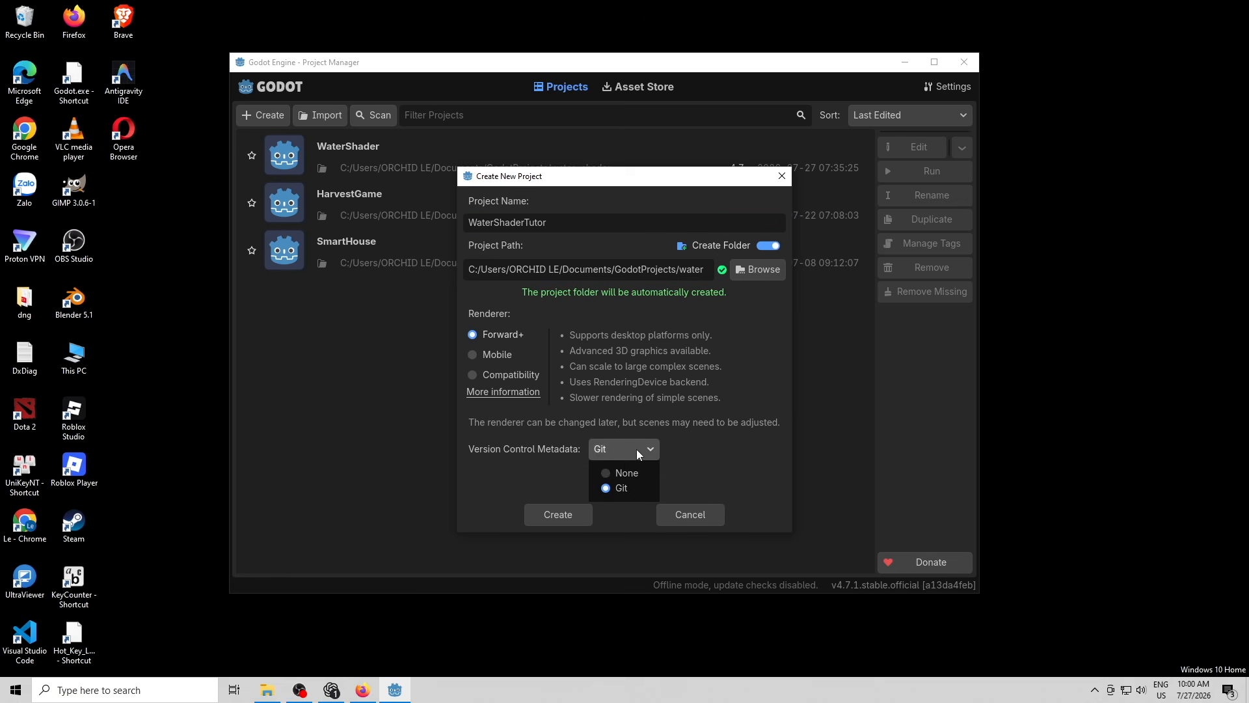
click(557, 514)
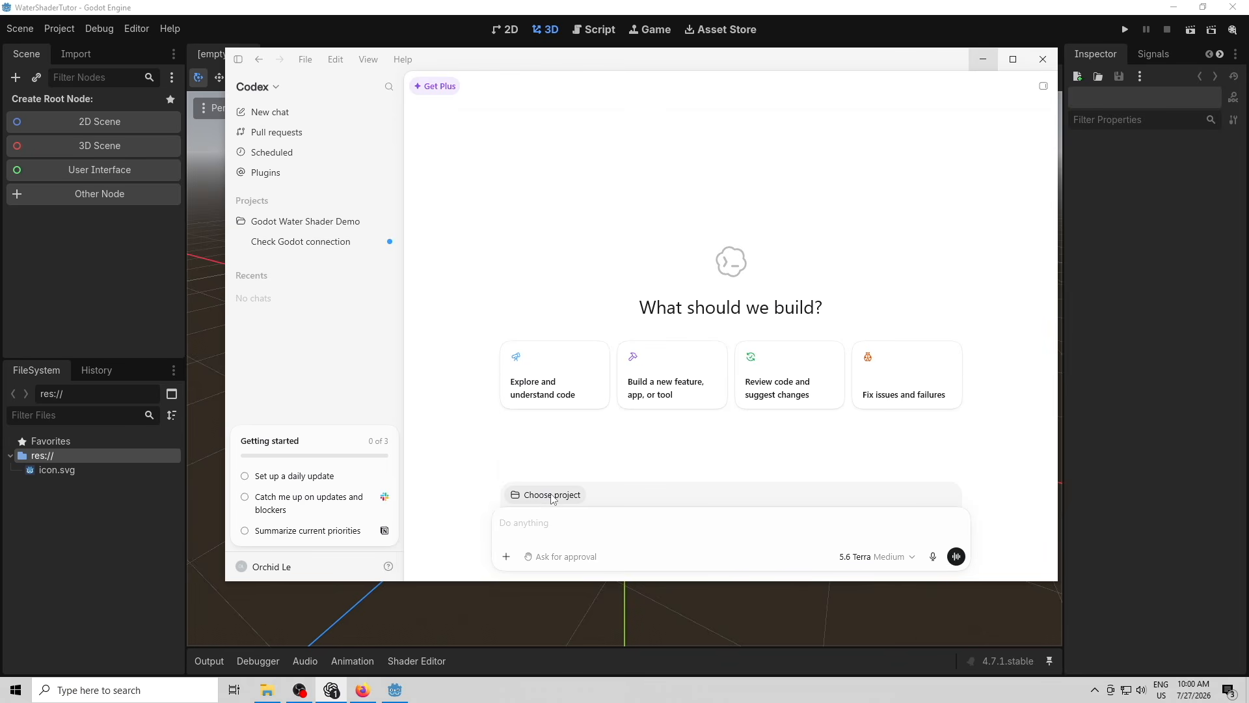
- In Codex, create a project named WaterShaderTutor with Documents\GodotProjects\water-shader-tutor as its source folder
click(559, 494)
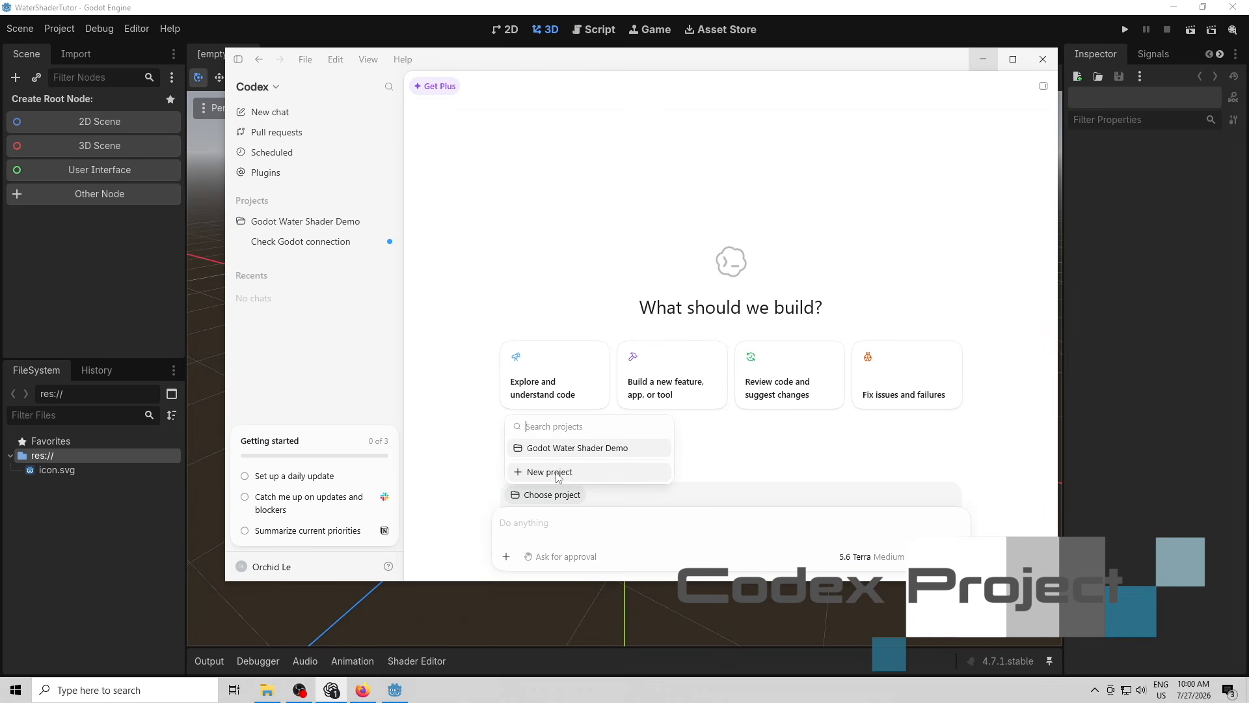
click(560, 473)
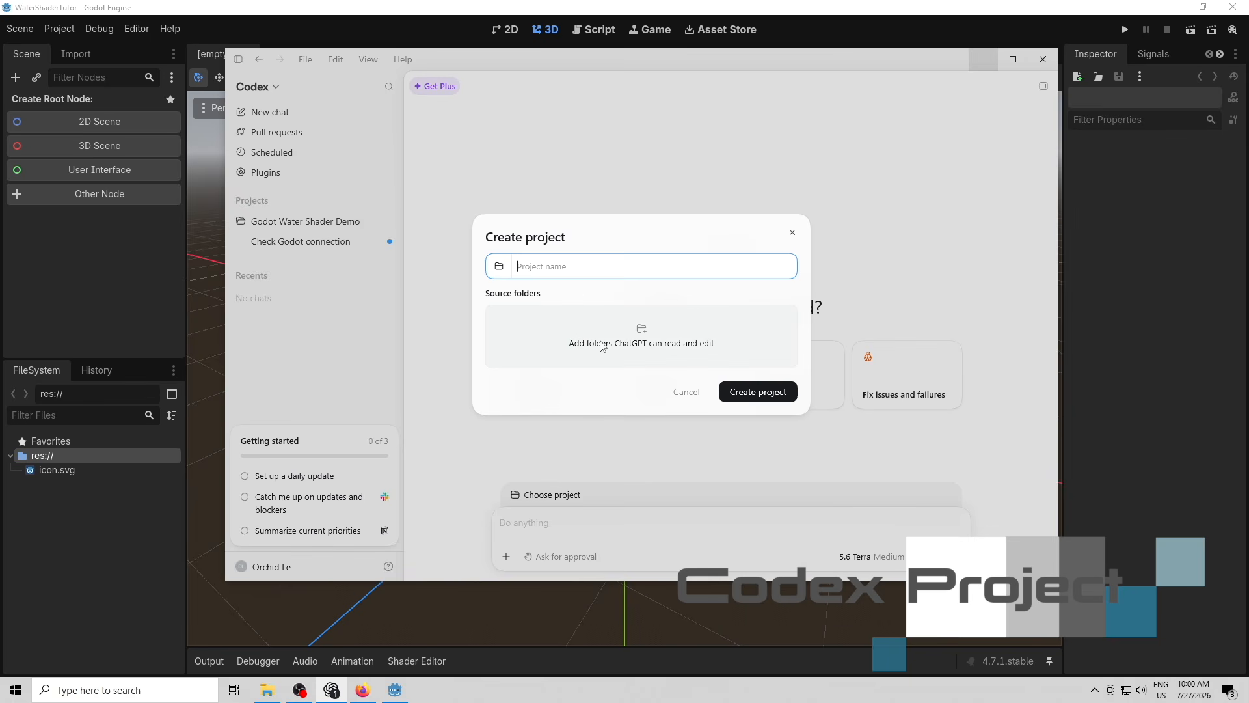
click(622, 345)
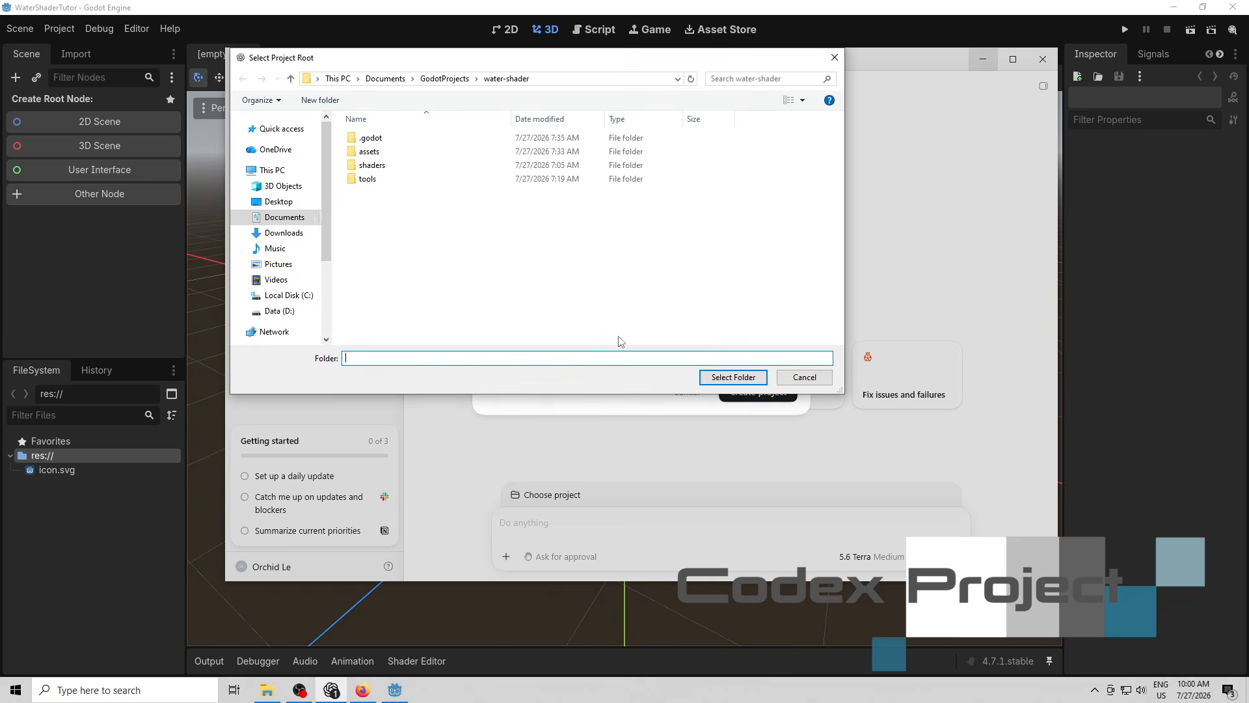
click(298, 175)
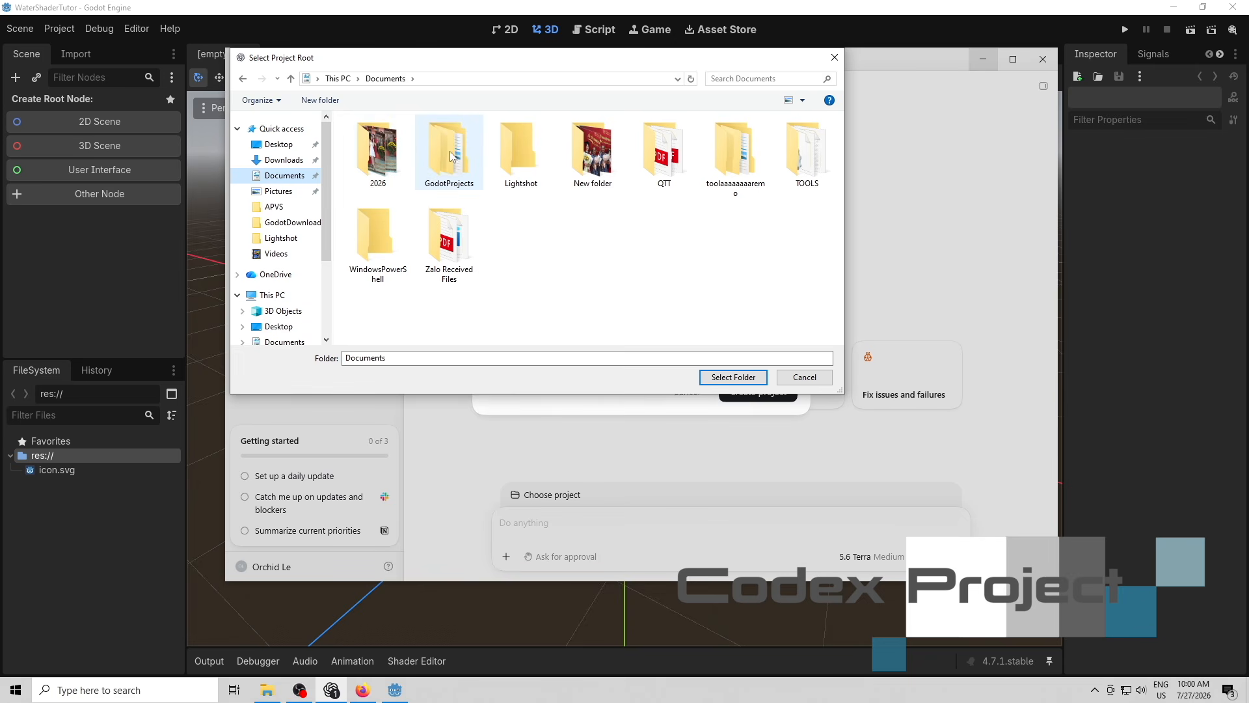
double_click(450, 156)
click(433, 181)
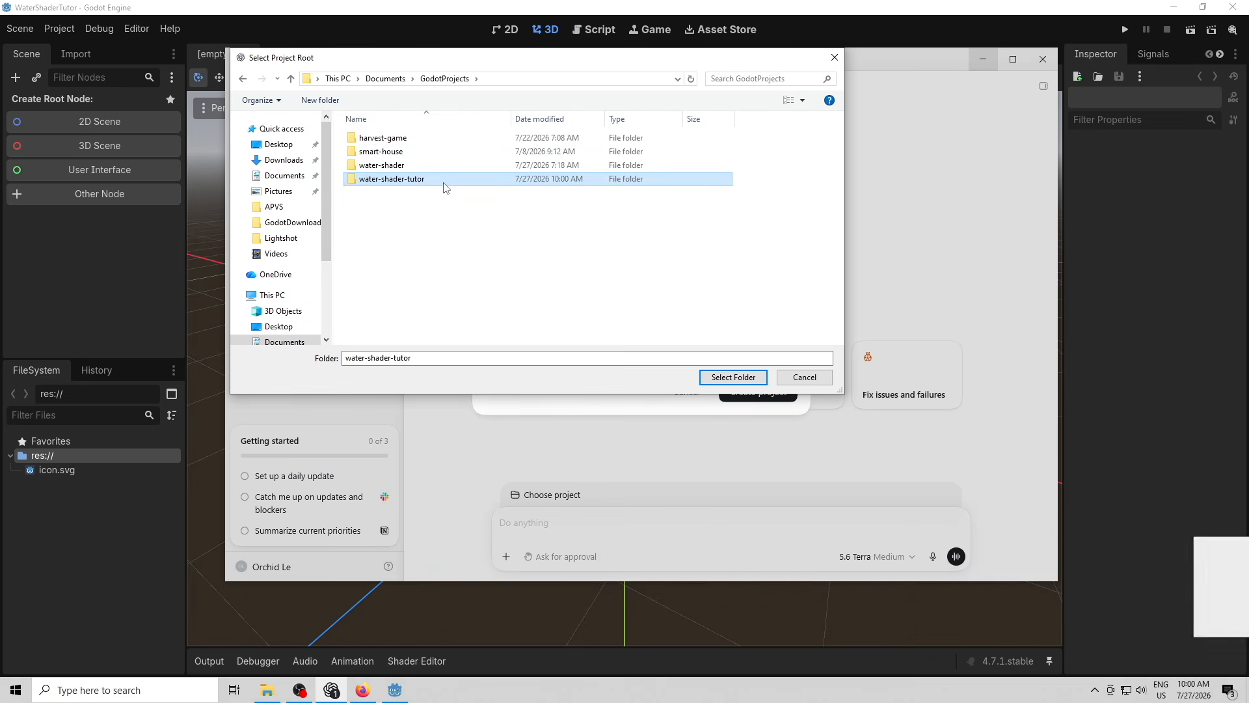
double_click(441, 183)
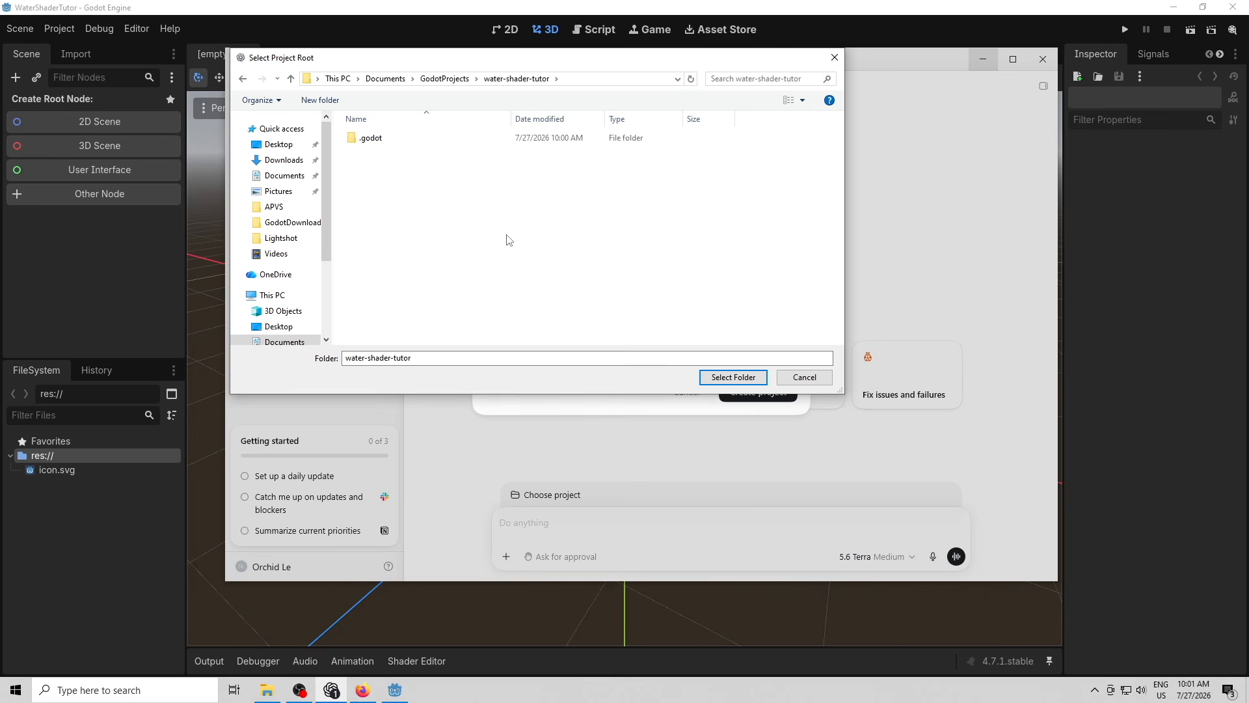
click(731, 379)
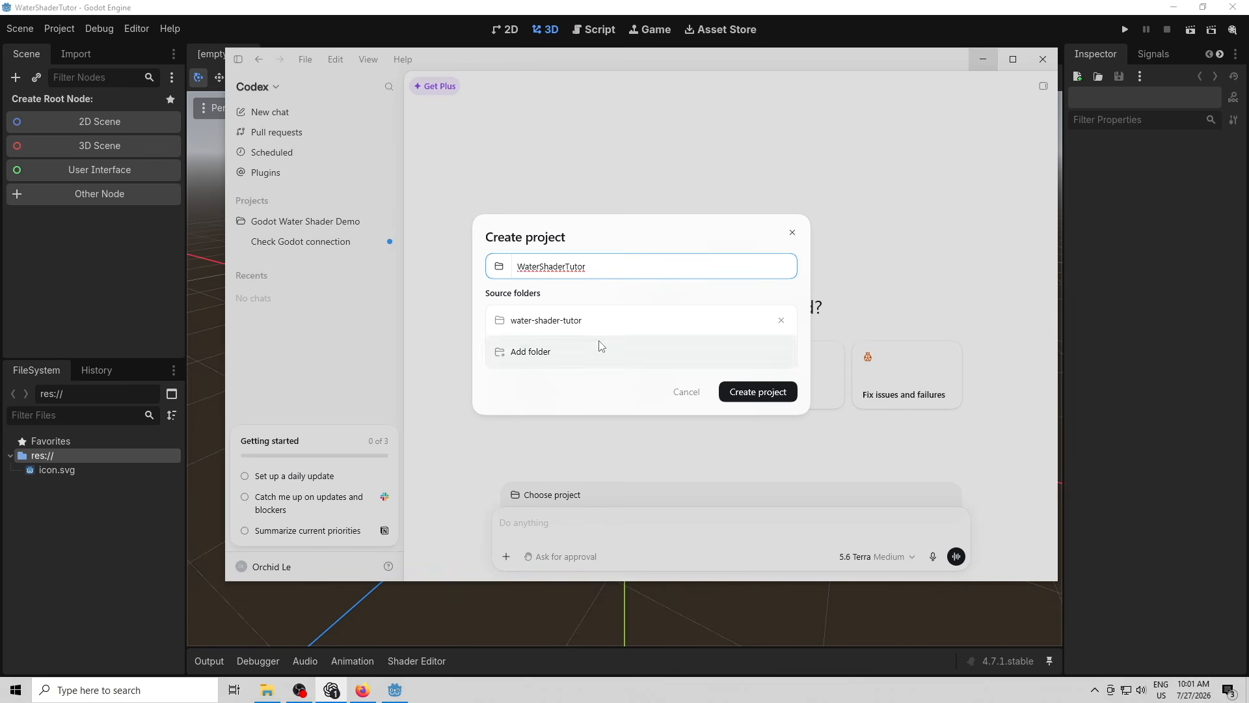
click(766, 394)
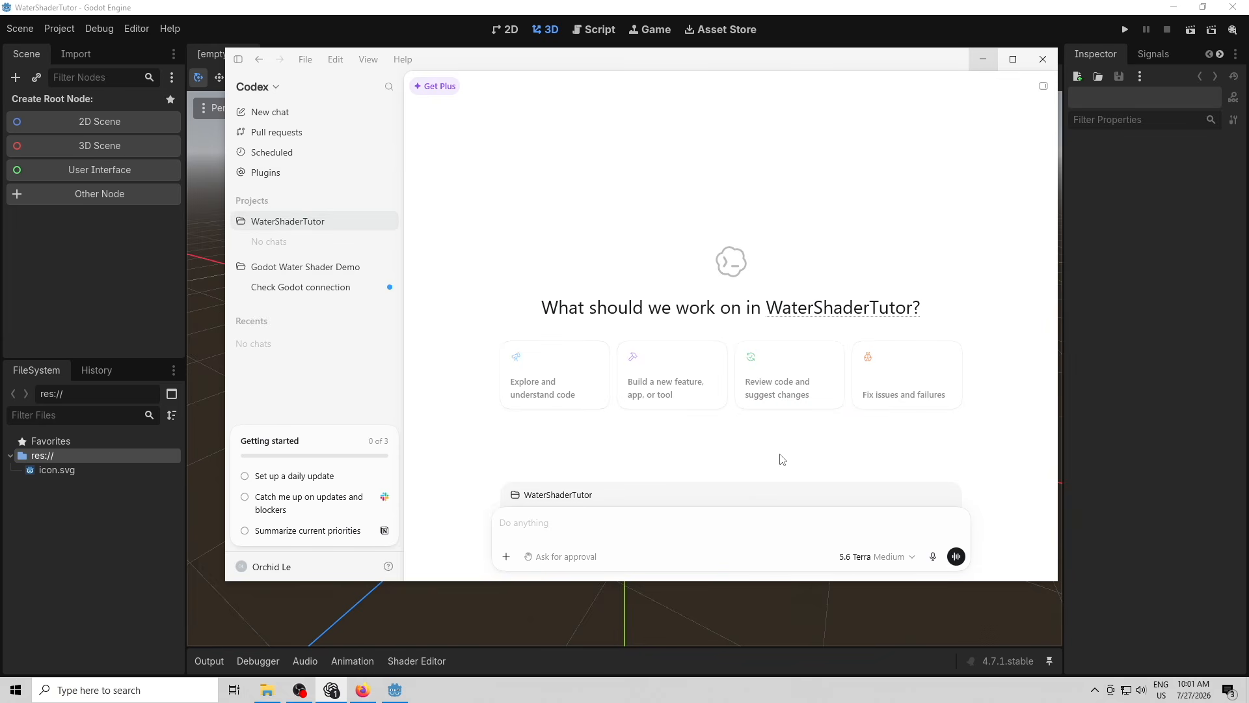
- Send the prompt "Please check connection to Godot" in the WaterShaderTutor project
text(Please check connection to Godot)
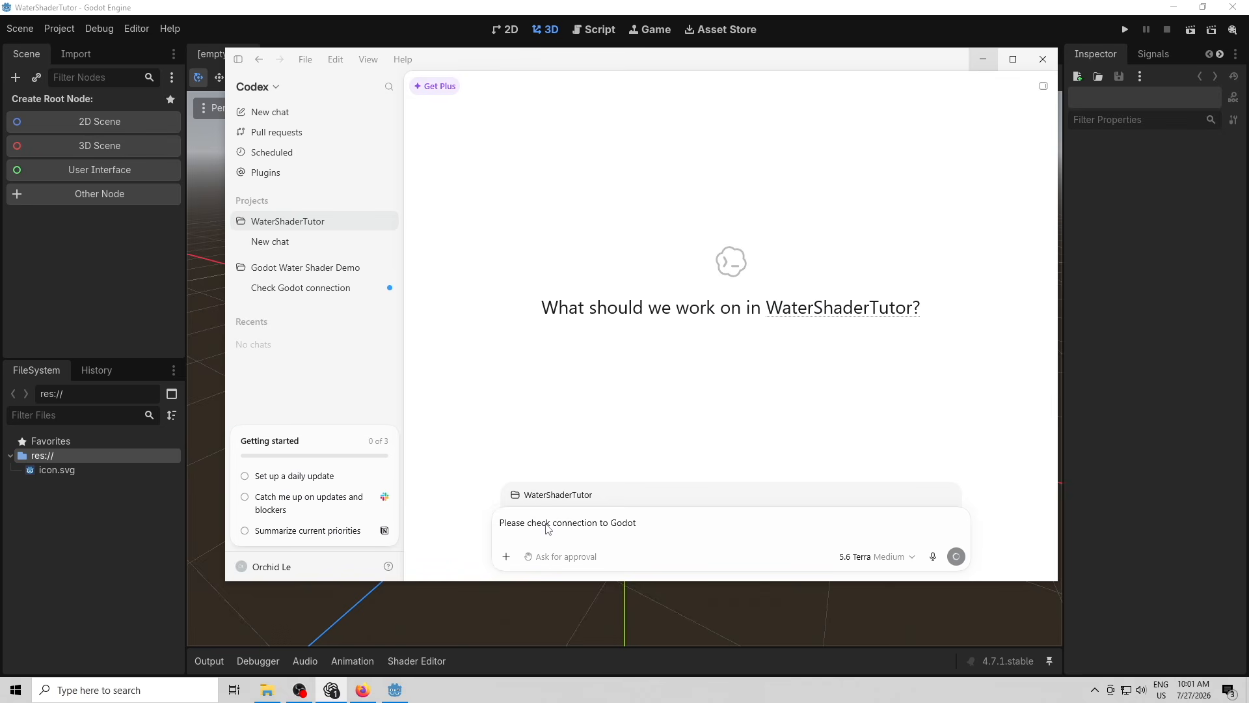
key(Return)
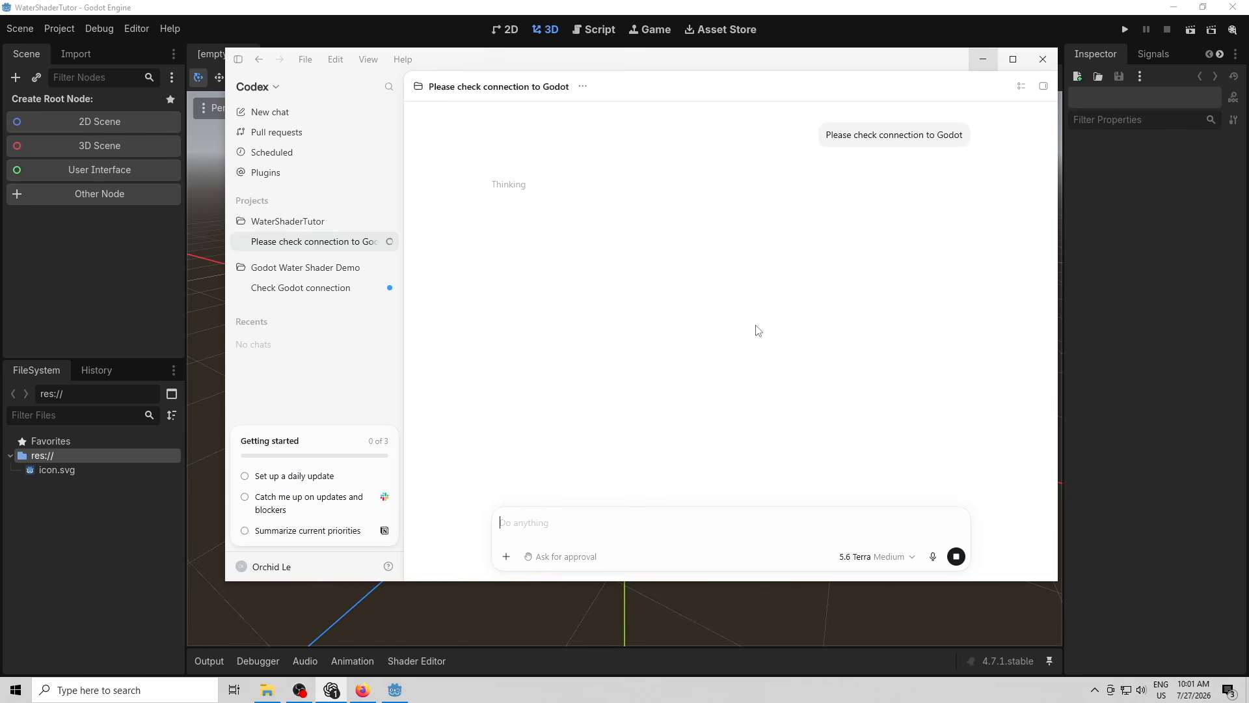
- Move the Codex window aside and read the pool water shader prompt in the Godot Water Shader Demo project's Check Godot connection chat
drag(825, 60, 996, 42)
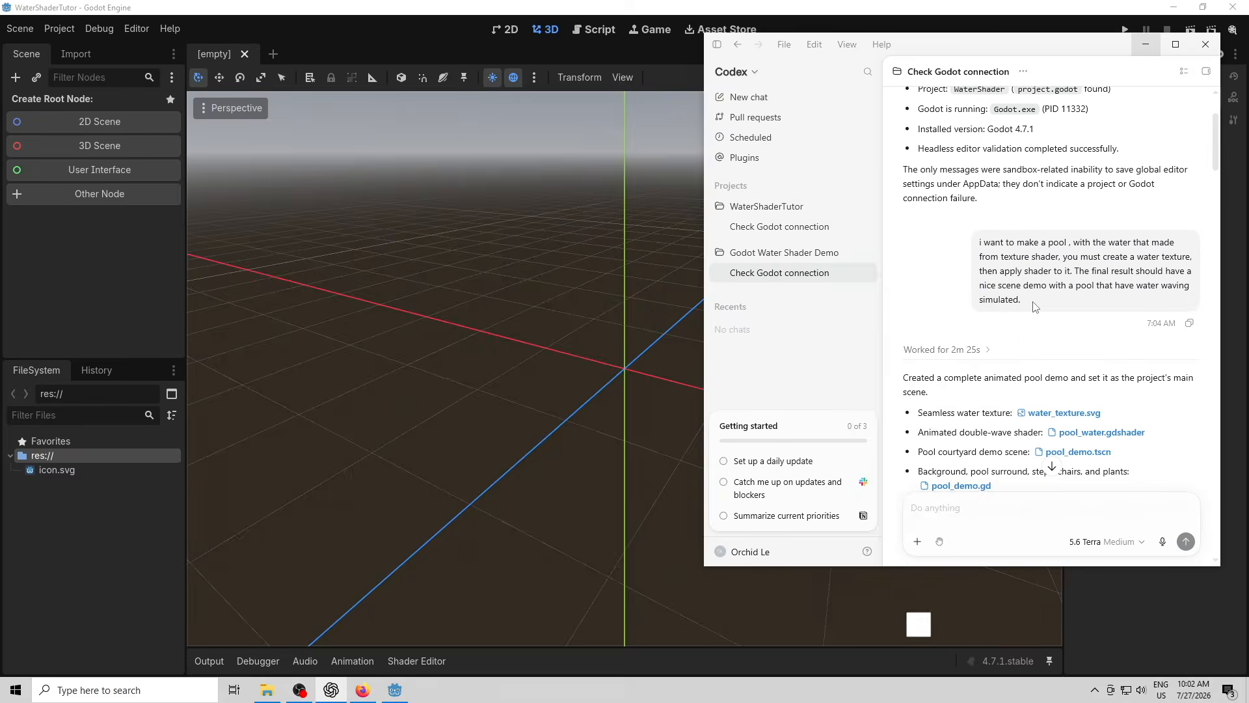
drag(1021, 300, 959, 264)
click(960, 266)
scroll(1043, 306, up, 1)
scroll(1025, 341, down, 1)
scroll(1024, 344, up, 1)
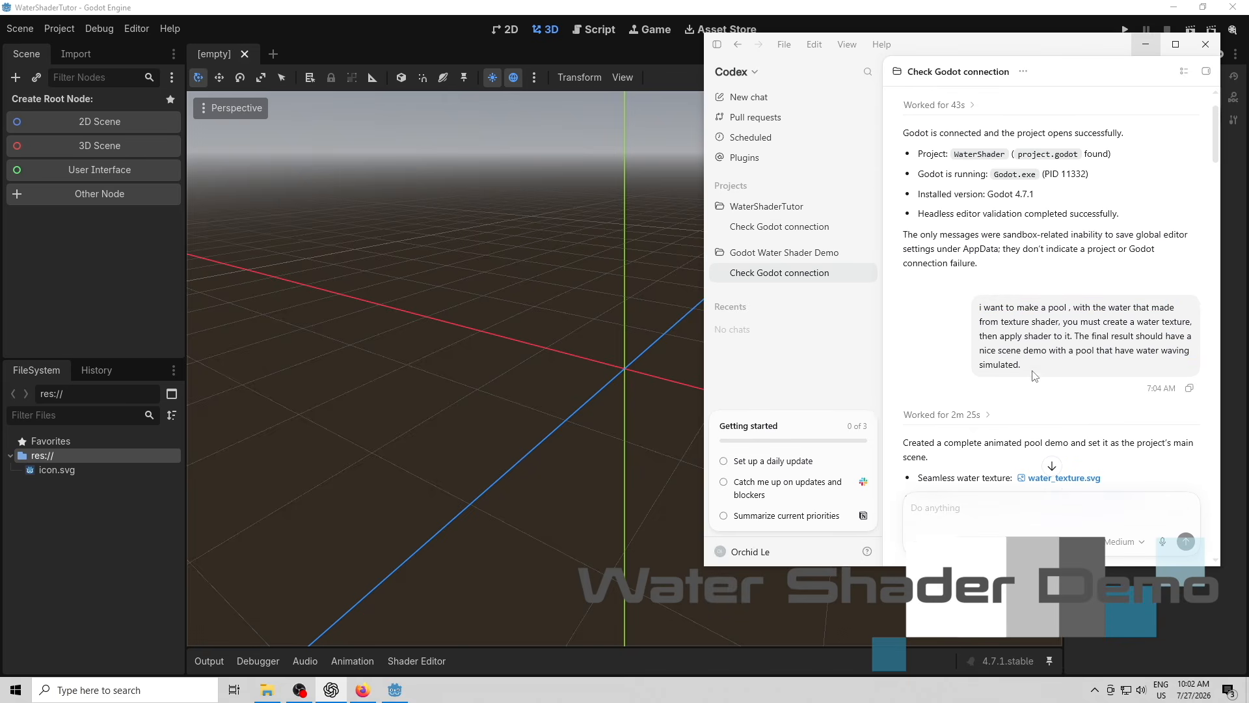
drag(1025, 366, 1015, 364)
click(1023, 365)
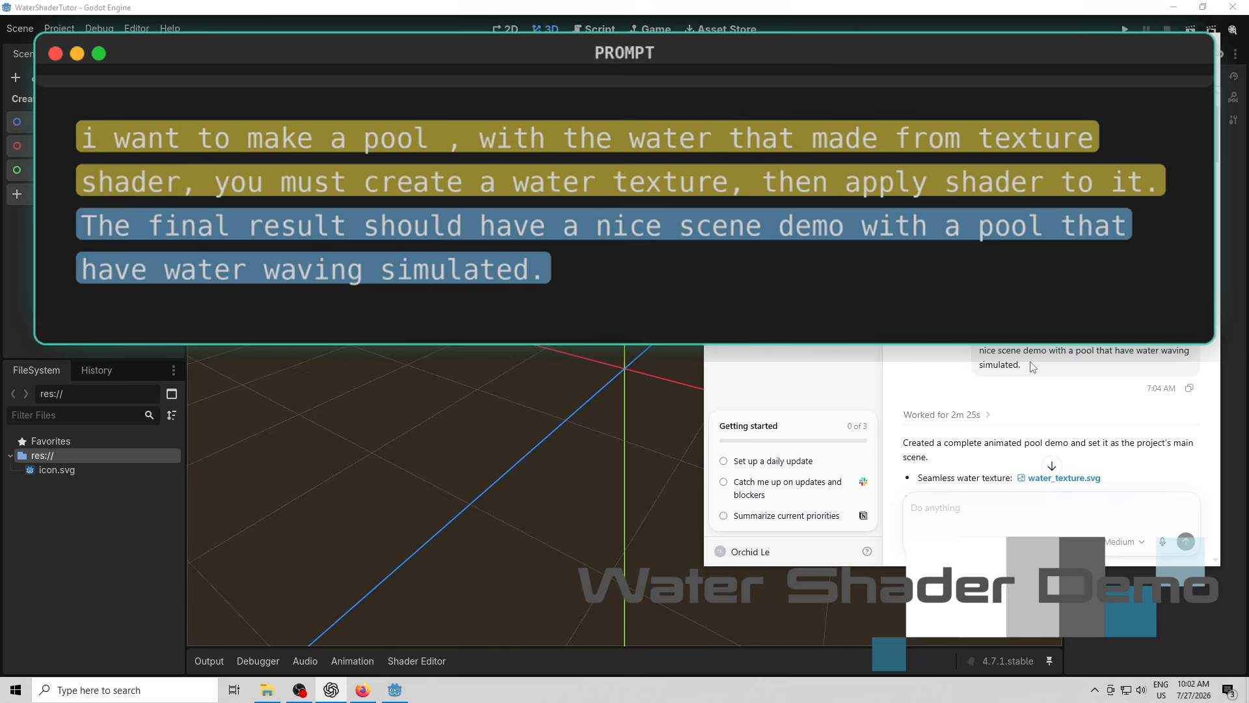
drag(1033, 367, 987, 349)
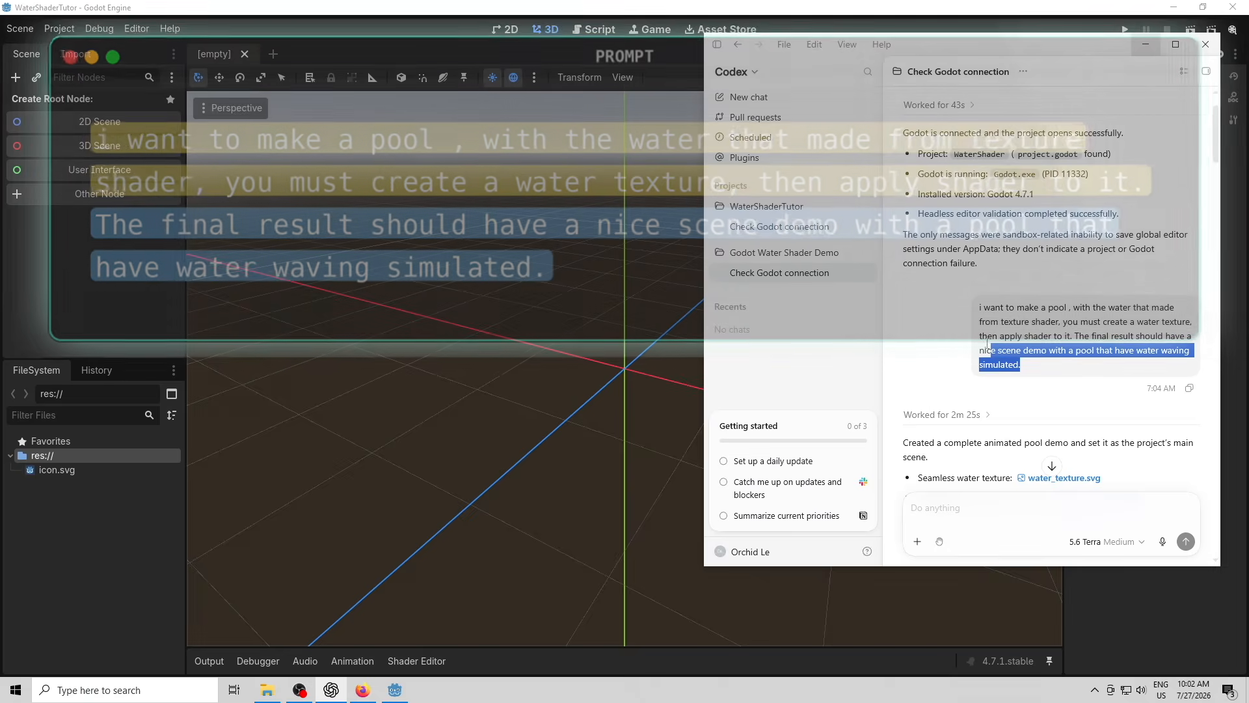
click(1088, 391)
- Review the rest of the demo chat, examining the edited files and the follow-up prompts about seams, texture errors and water styles
scroll(1088, 390, down, 3)
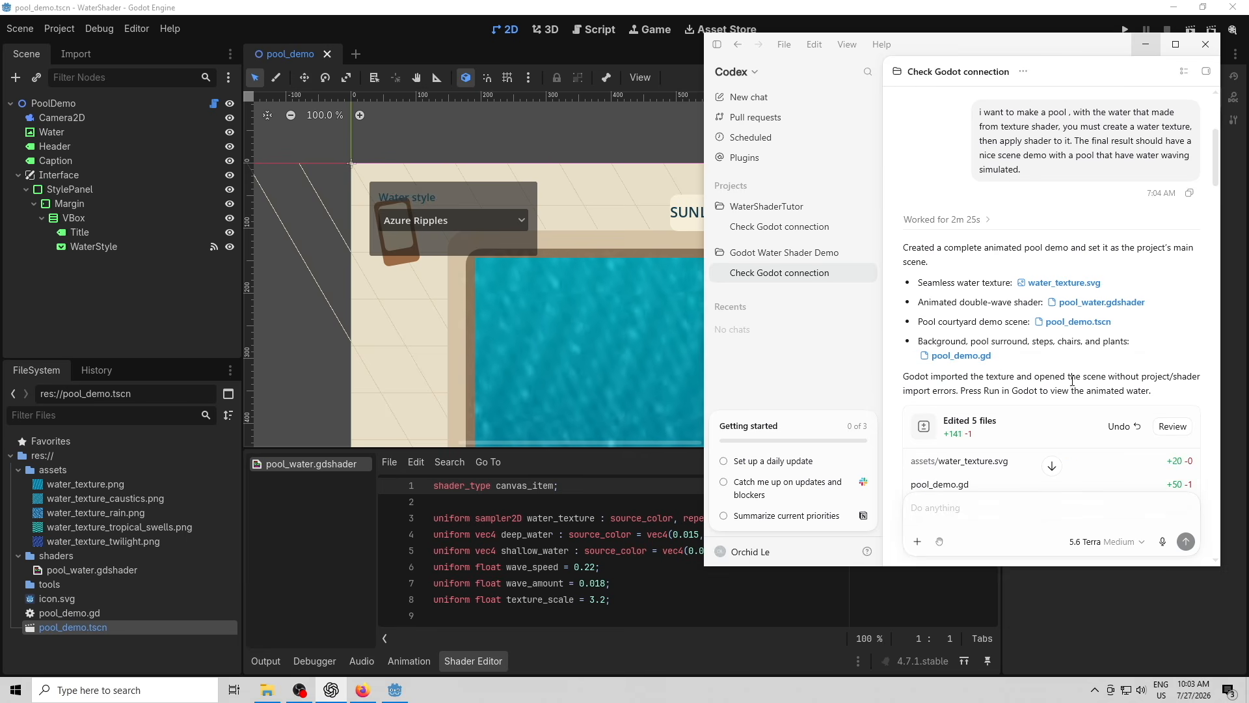
scroll(1088, 371, down, 10)
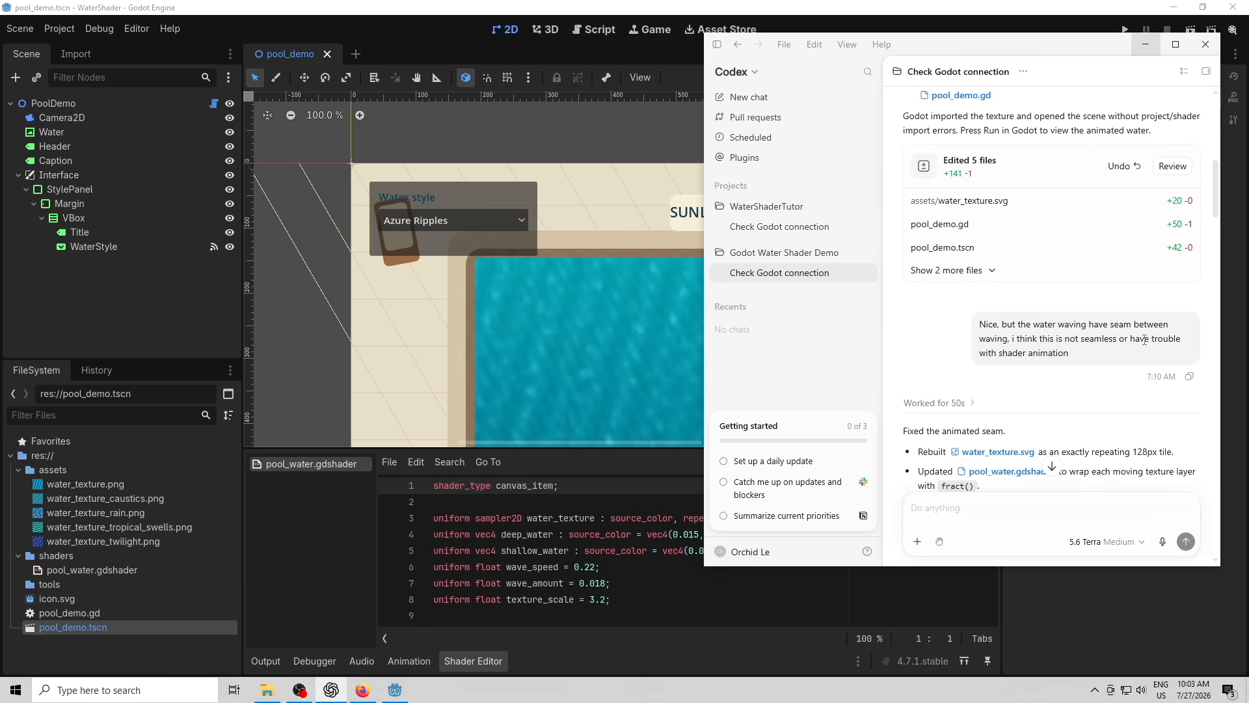
scroll(1135, 353, up, 3)
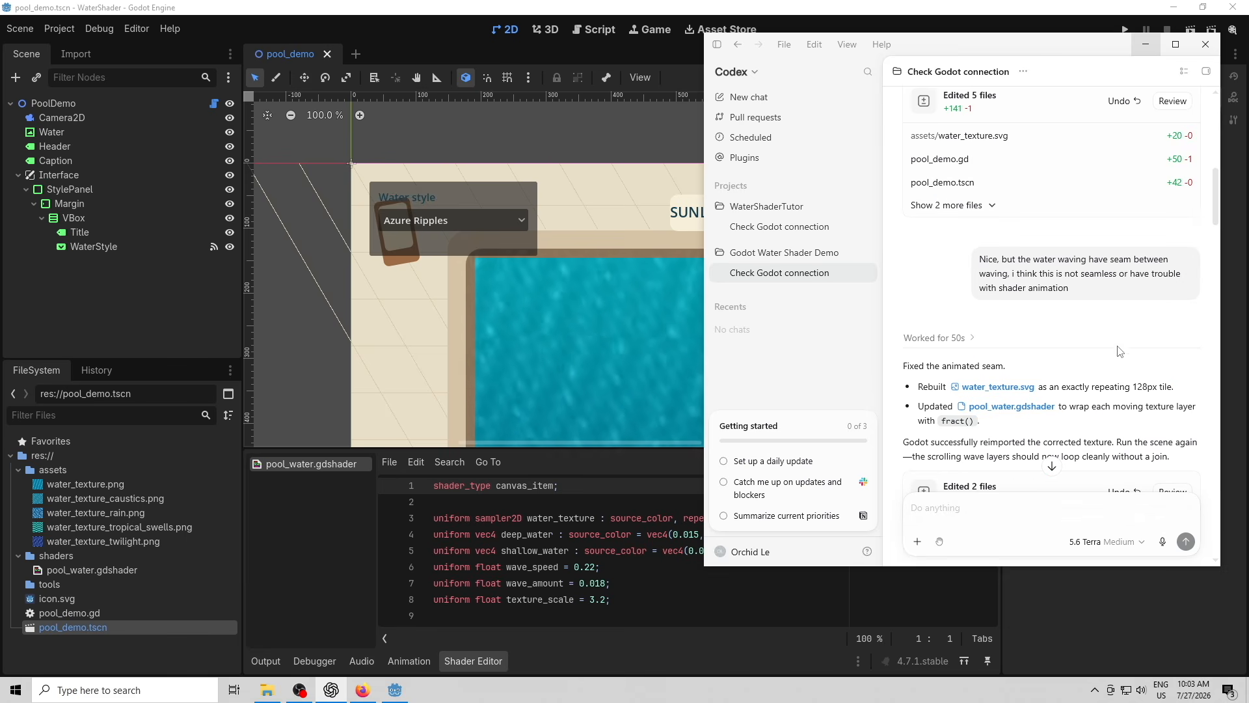
scroll(1124, 353, down, 7)
scroll(1121, 353, down, 4)
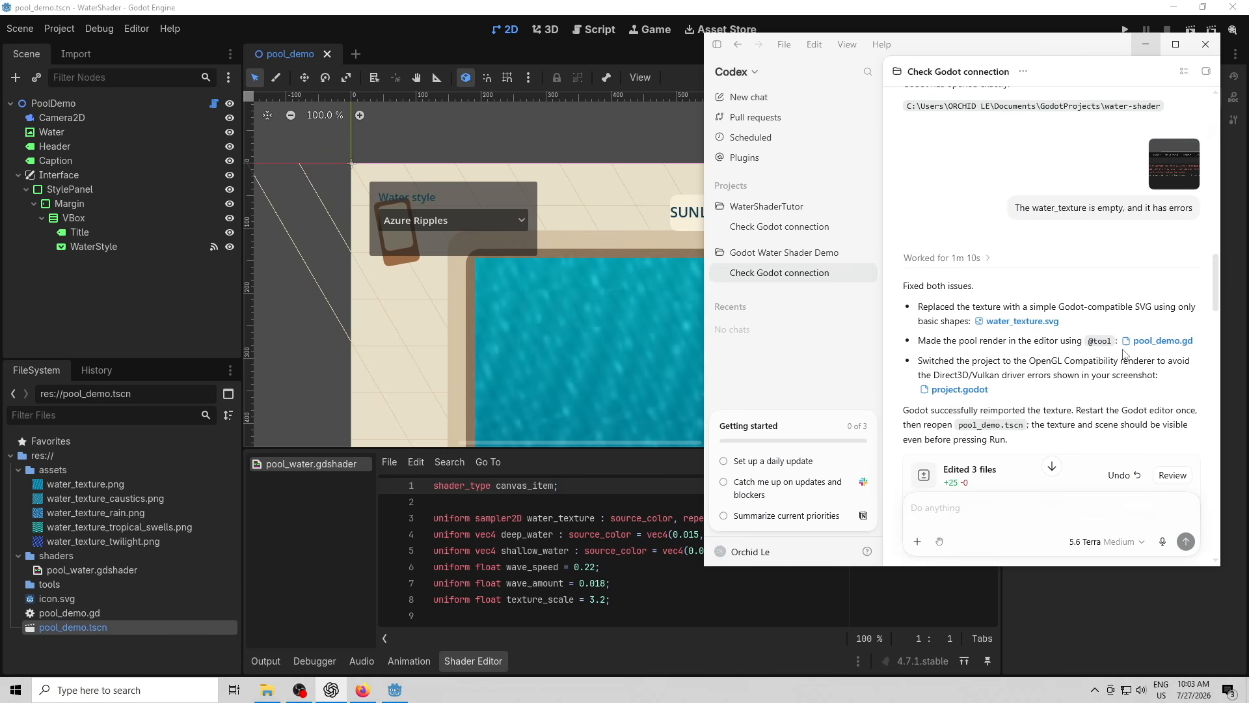
scroll(1125, 354, down, 6)
scroll(1129, 351, down, 10)
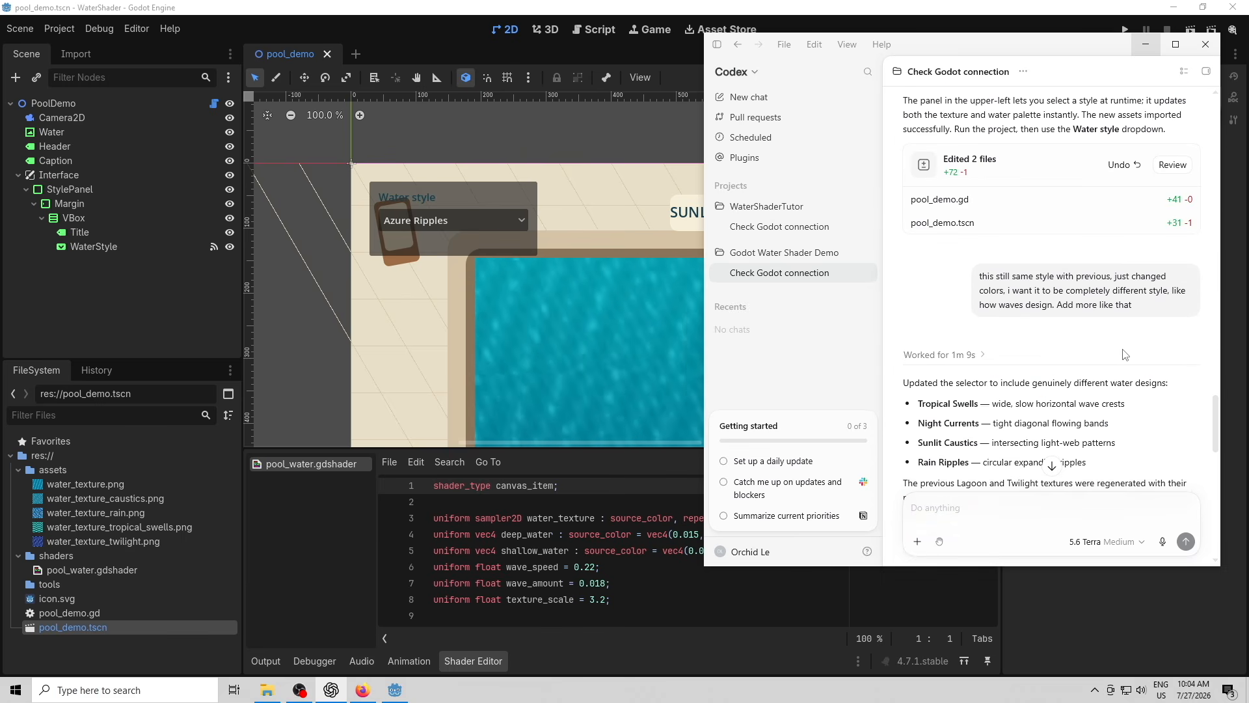
scroll(1136, 344, down, 2)
- Run the WaterShader project in Godot and set the pool's water style to Tropical Swells
click(1122, 31)
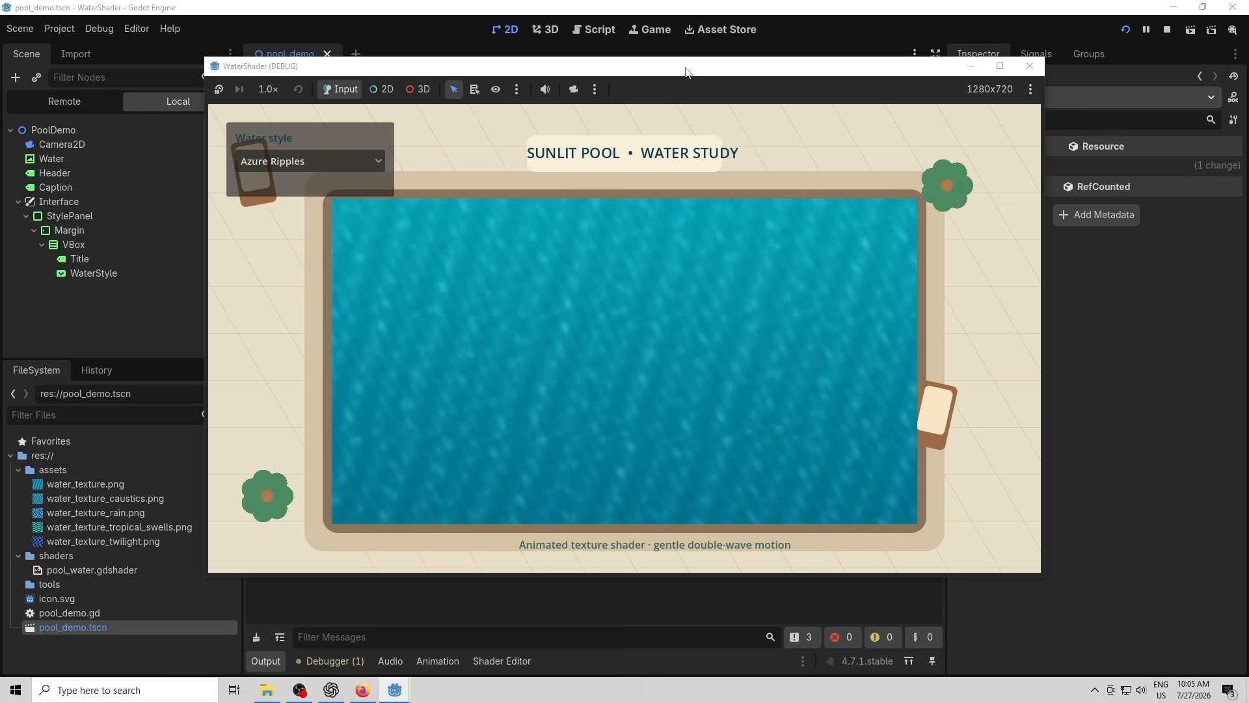
drag(687, 72, 645, 67)
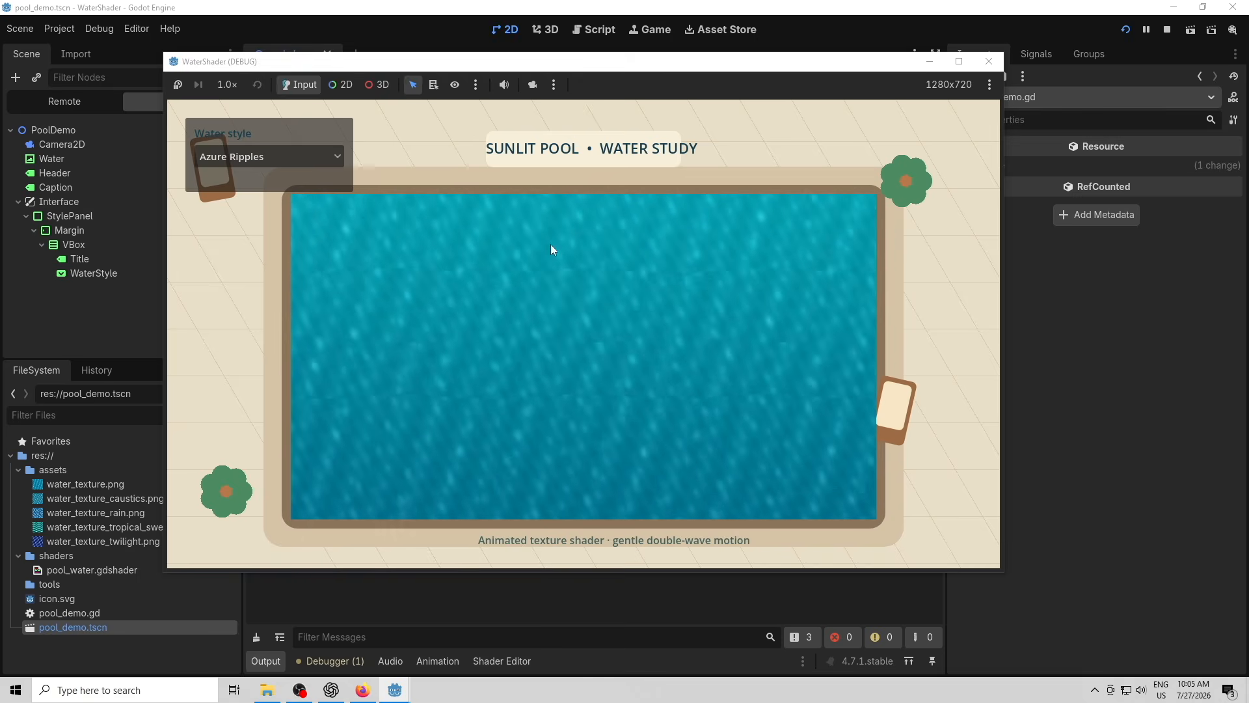
click(276, 154)
click(258, 193)
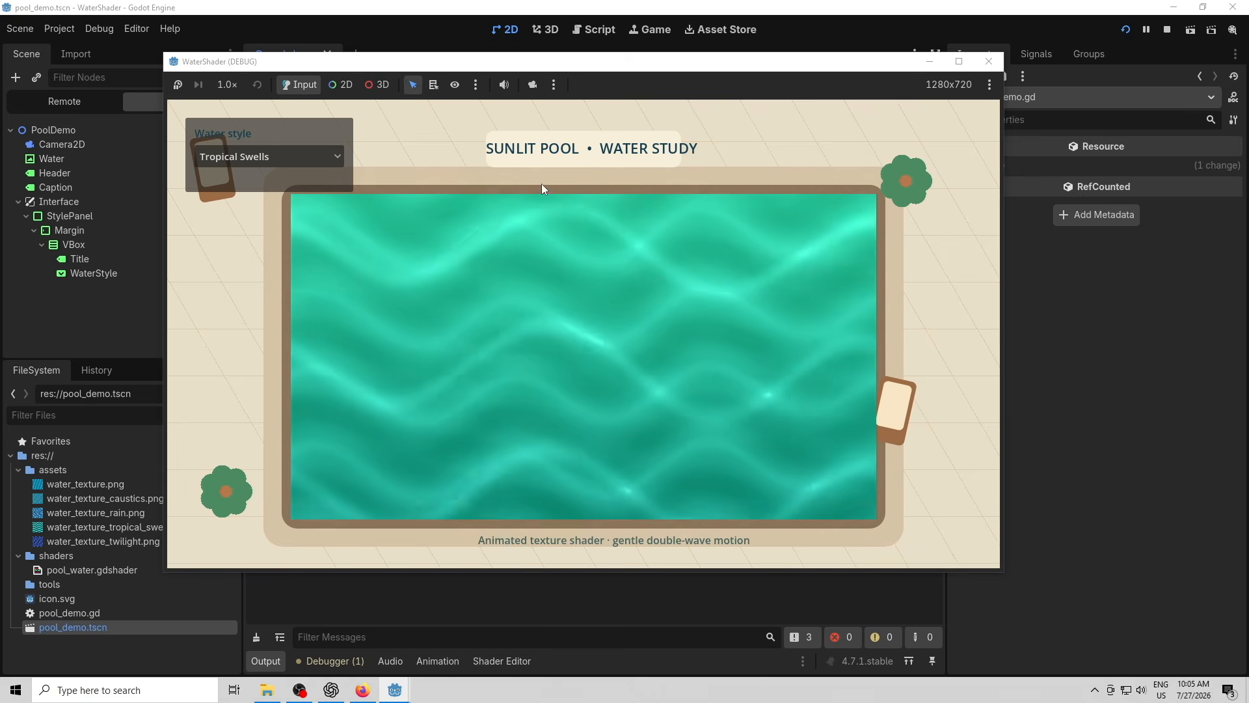
- Preview the Night Currents, Sunlit Caustics and Rain Ripples water styles in the running pool demo, ending on Tropical Swells
click(229, 159)
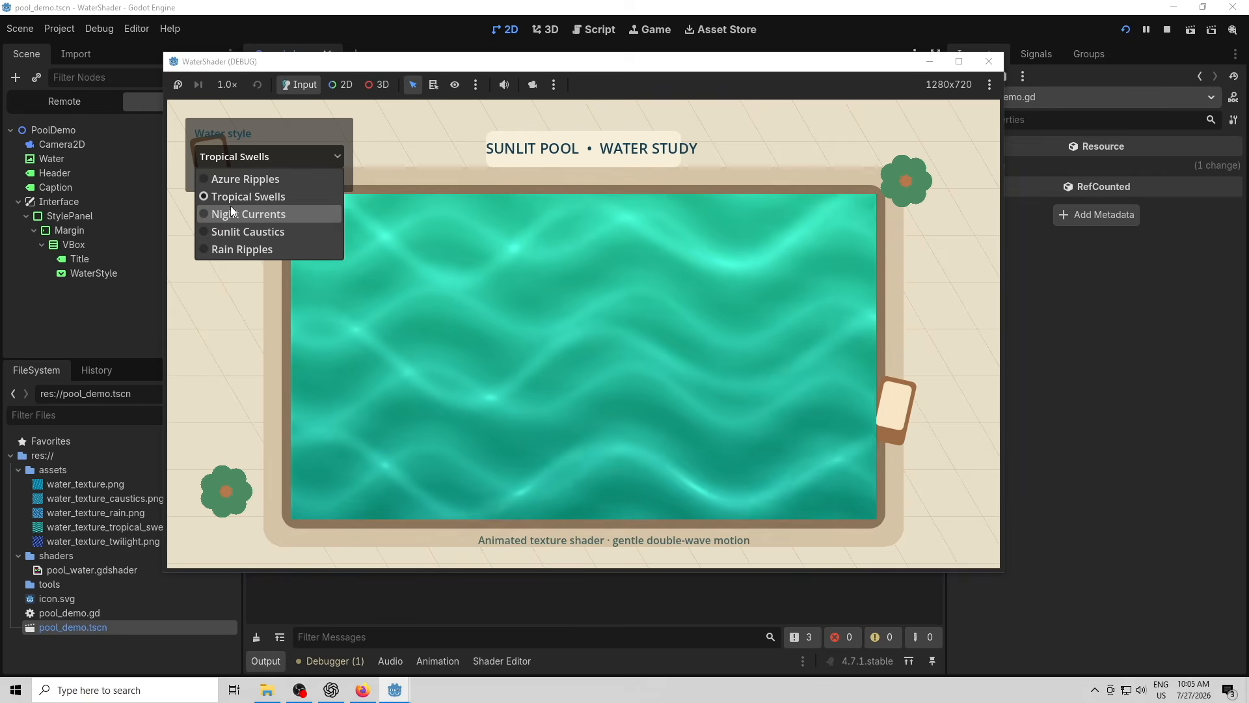
click(230, 206)
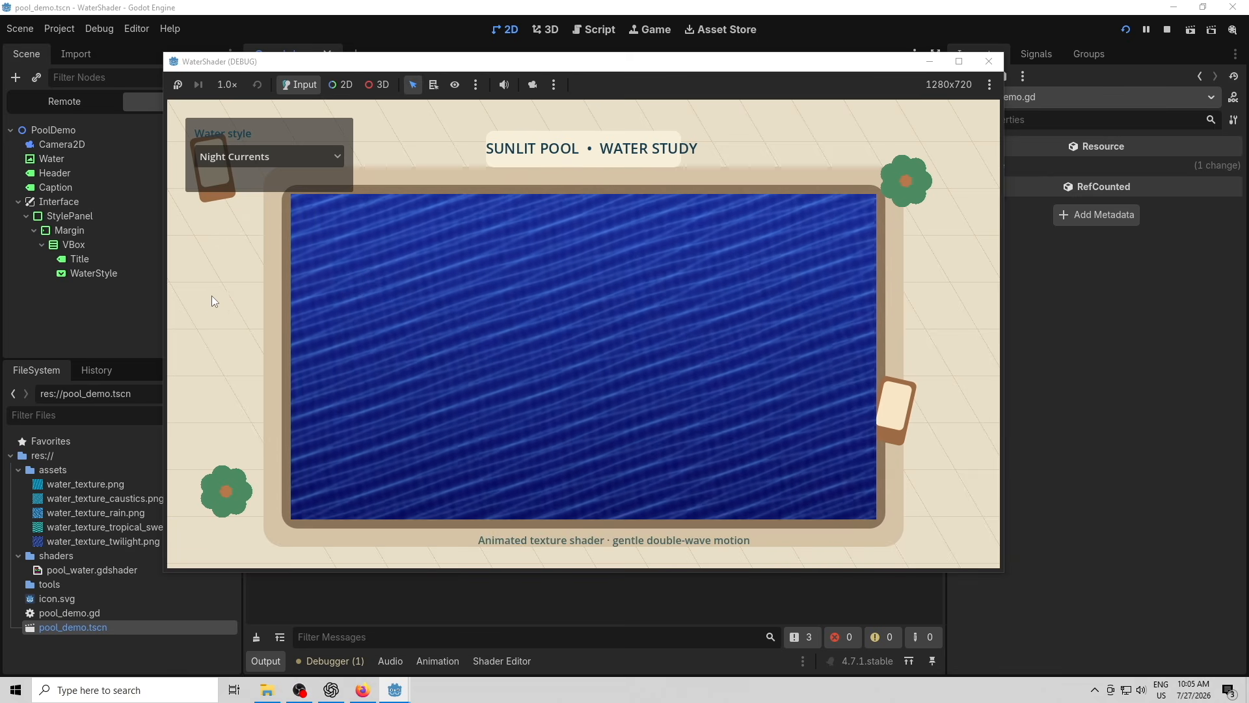
click(231, 162)
click(229, 225)
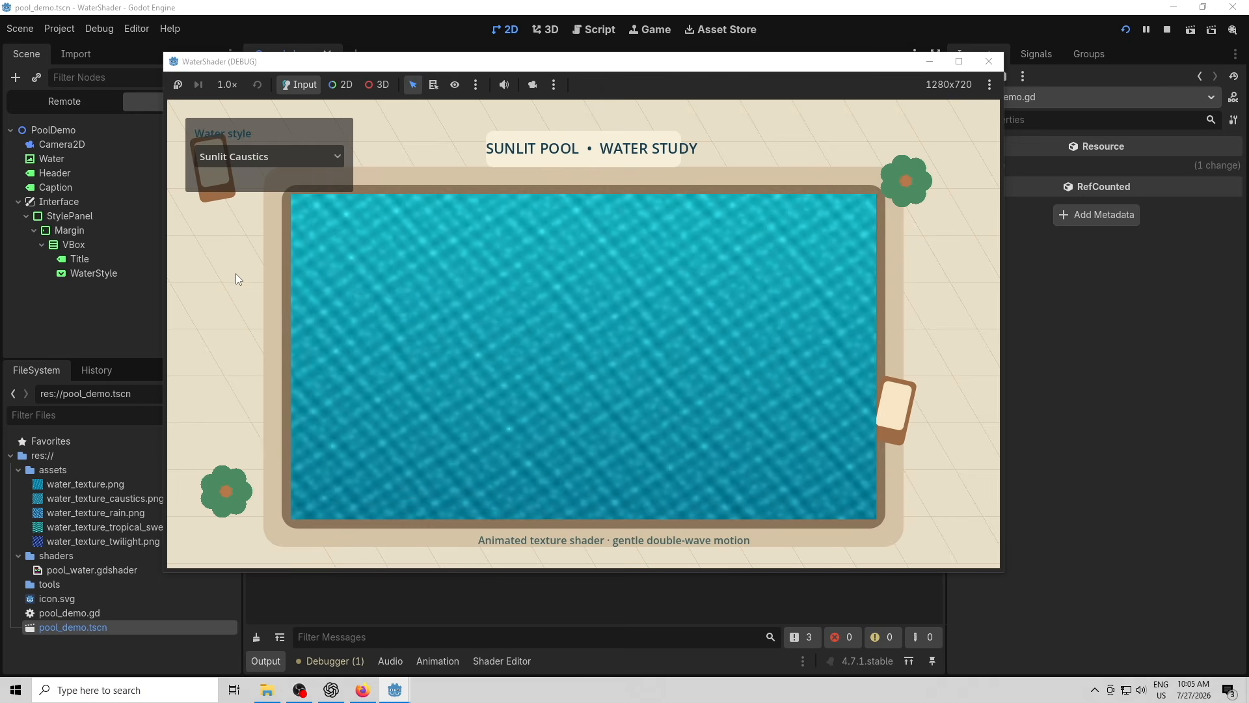
click(233, 156)
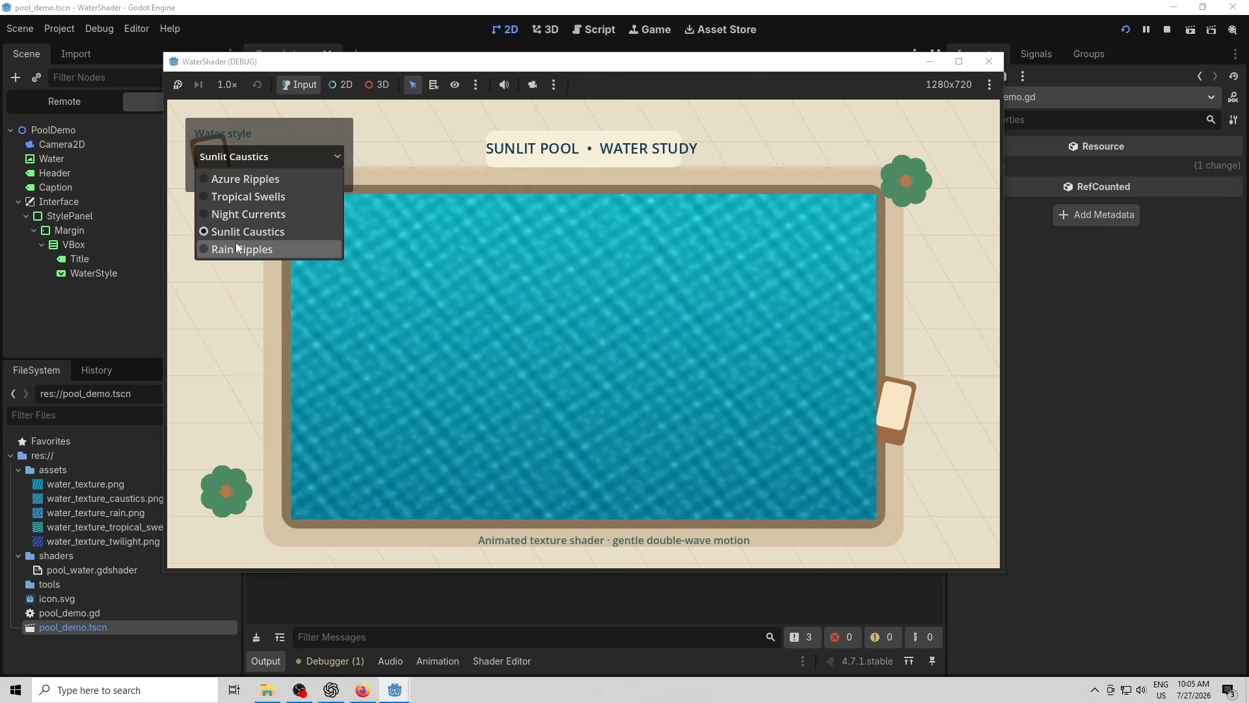
click(228, 244)
click(229, 162)
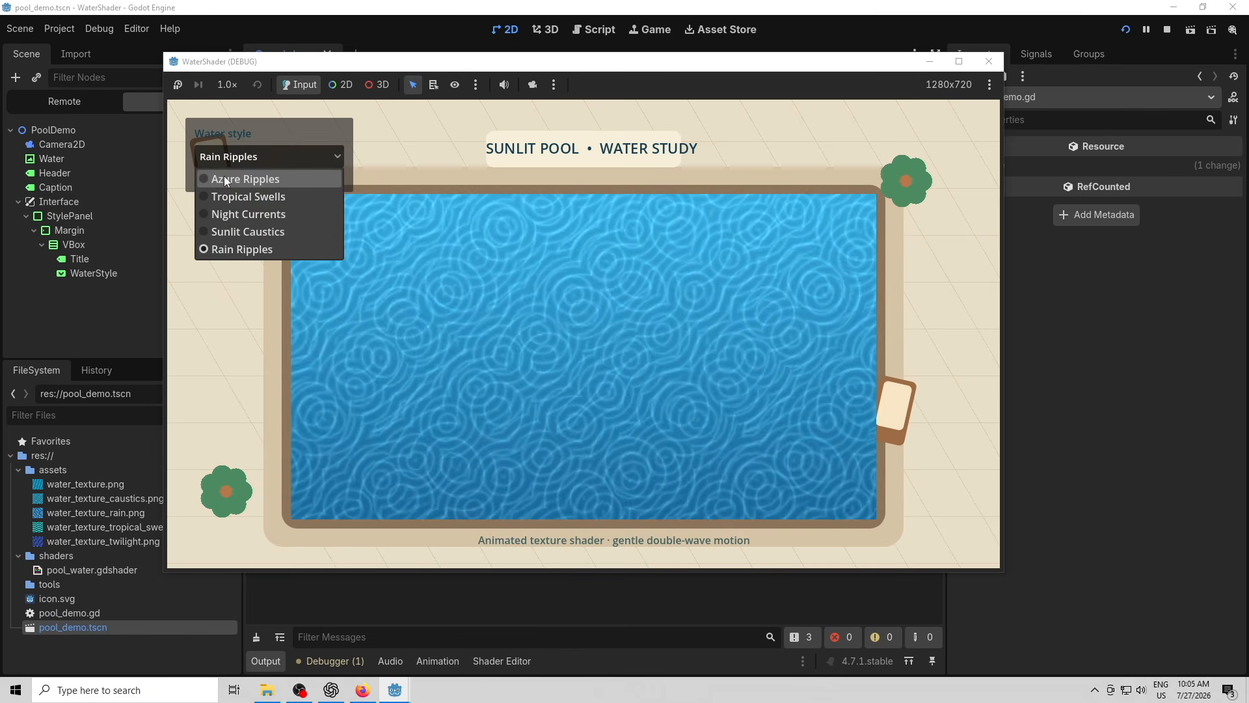
click(225, 195)
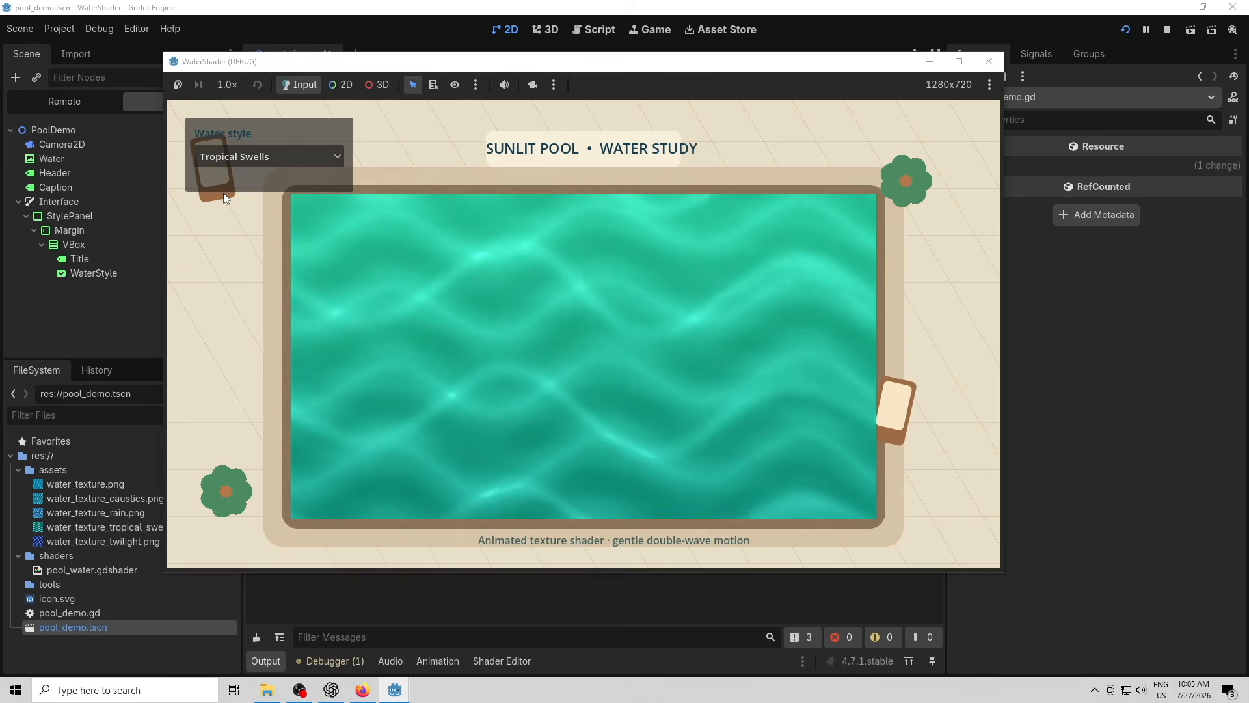